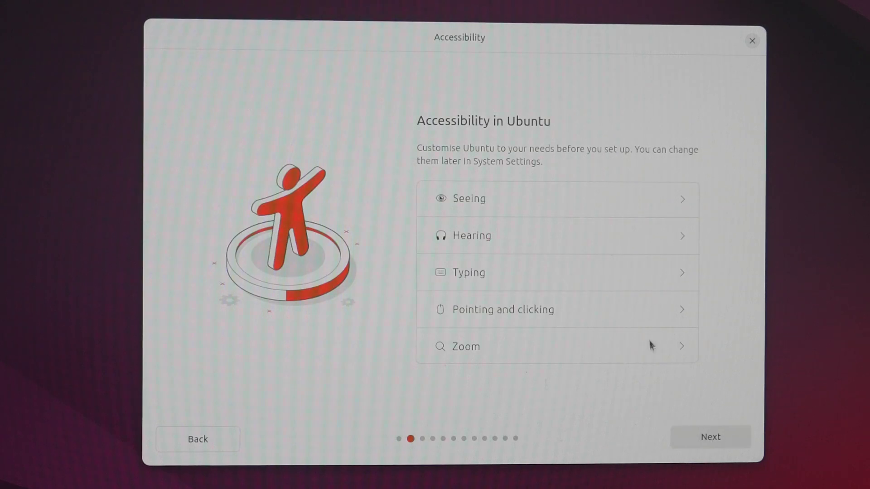
- Accept defaults through Accessibility, Keyboard, Internet, update, Install Ubuntu, Interactive, app selection and optimisation steps
click(716, 440)
click(709, 438)
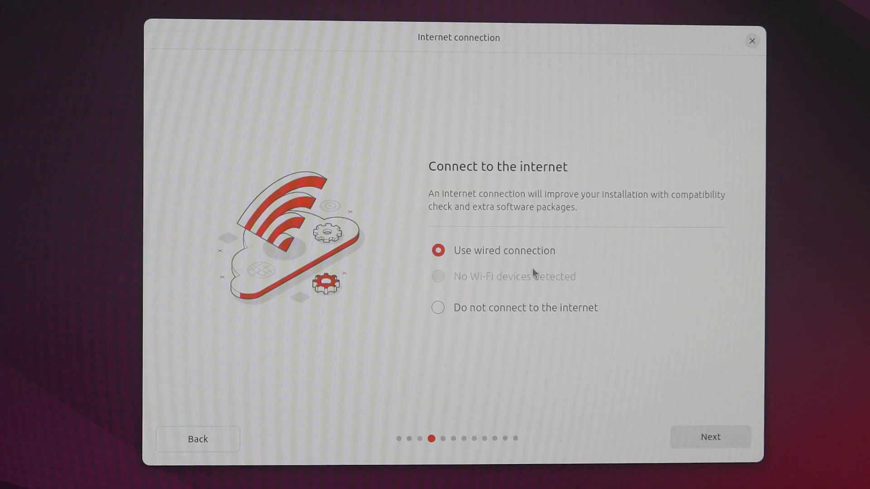
click(702, 442)
click(724, 442)
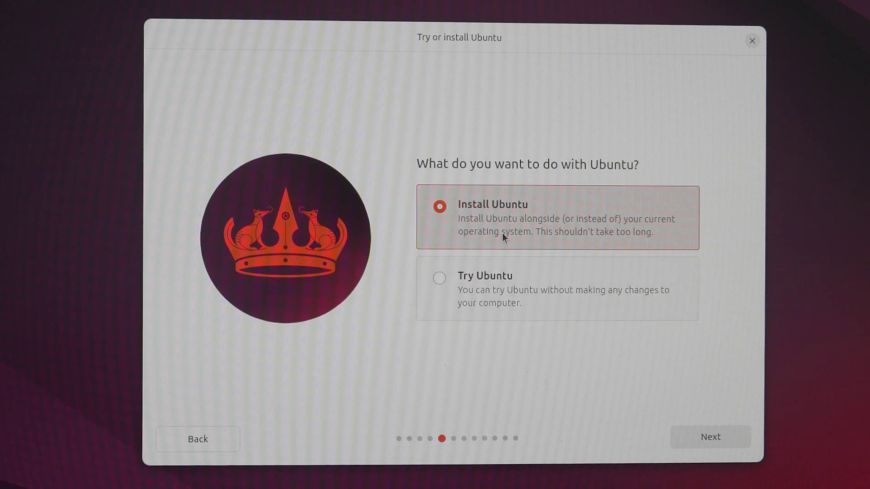
click(708, 439)
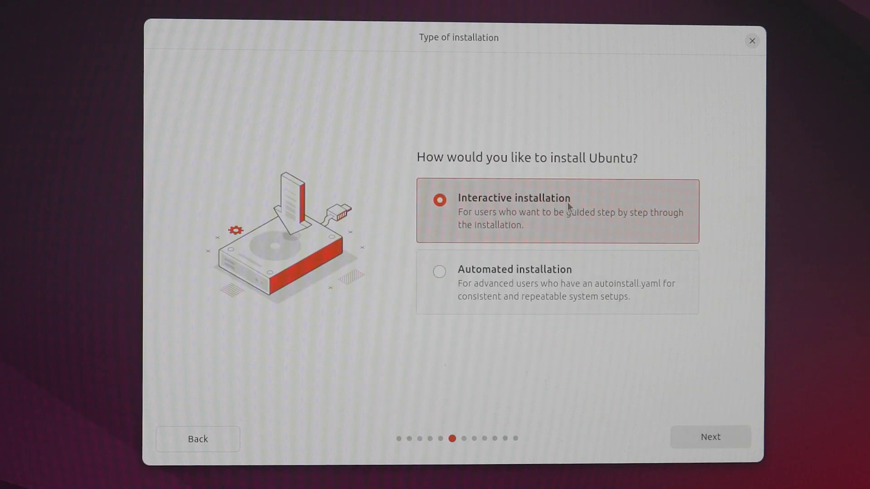
click(713, 437)
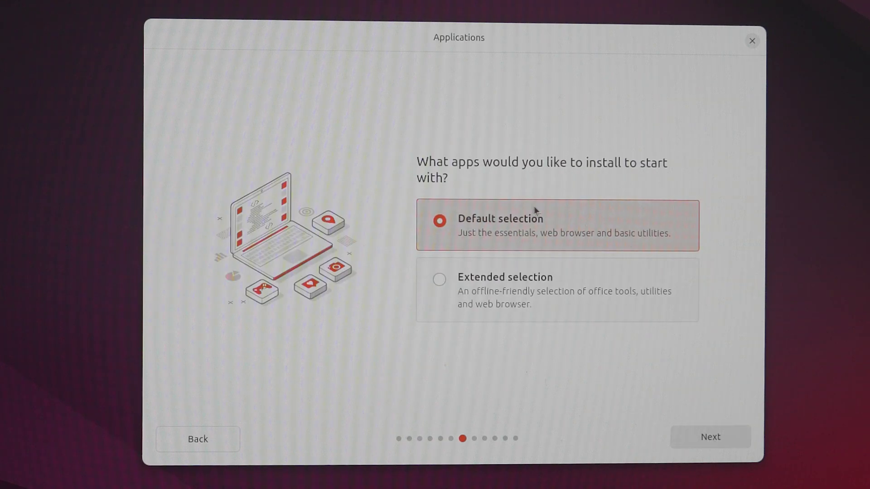
click(720, 436)
click(713, 438)
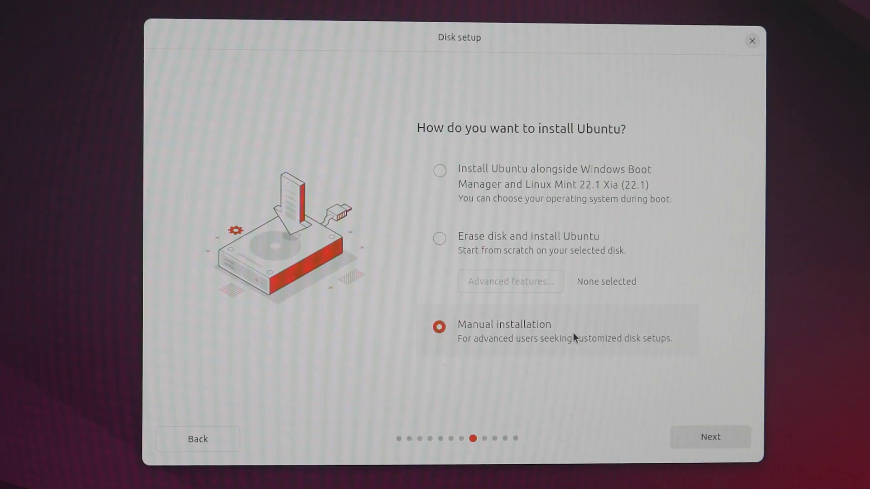
click(574, 183)
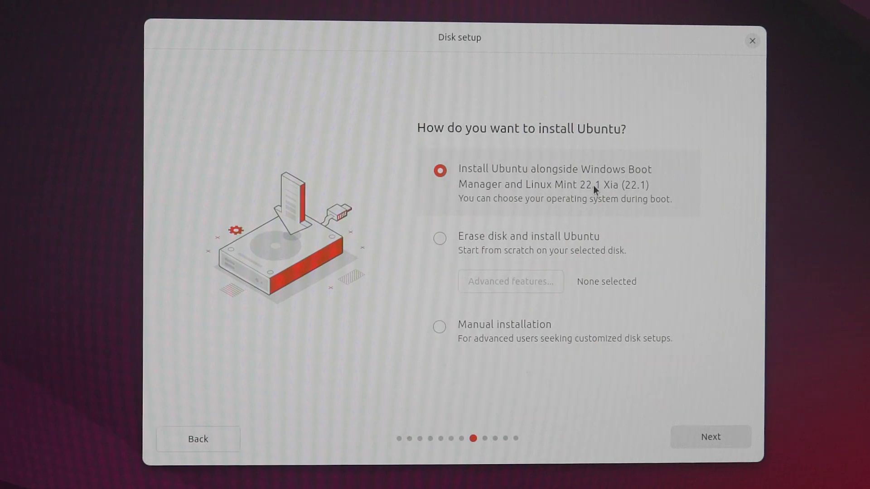
click(724, 438)
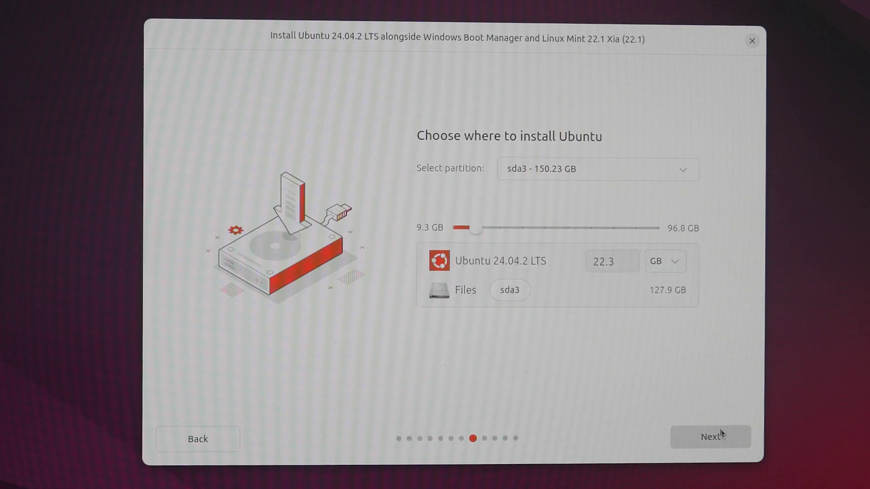
click(688, 177)
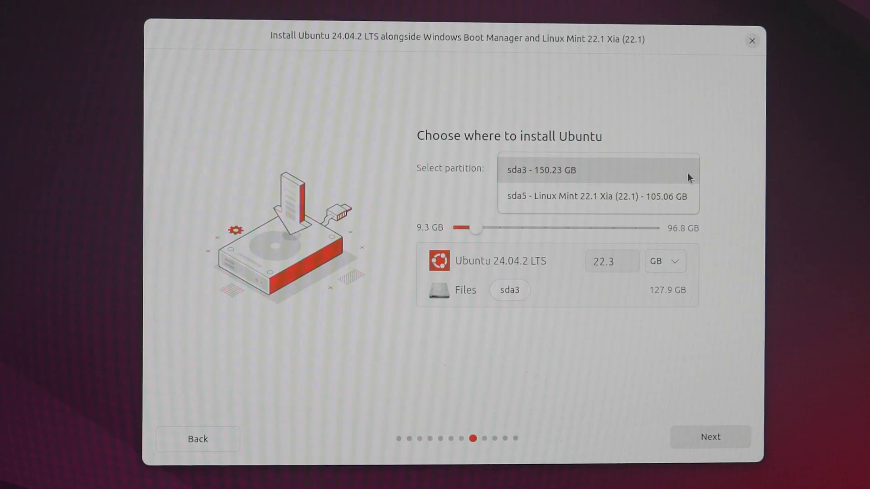
click(689, 176)
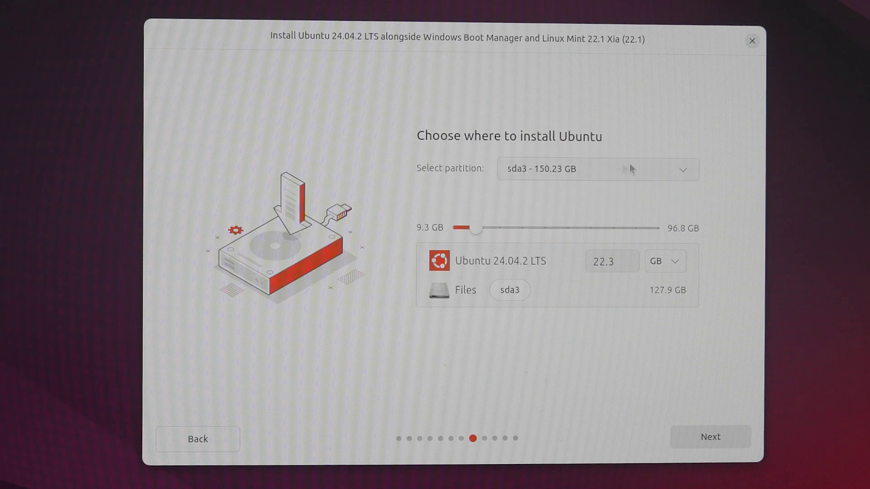
- Select 'Erase disk and install Ubuntu', opening and cancelling Advanced features without changes
click(196, 443)
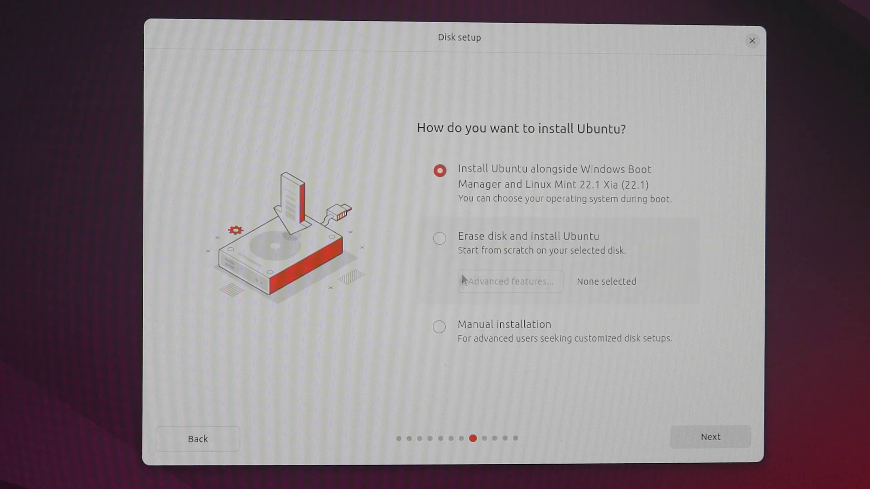
click(504, 246)
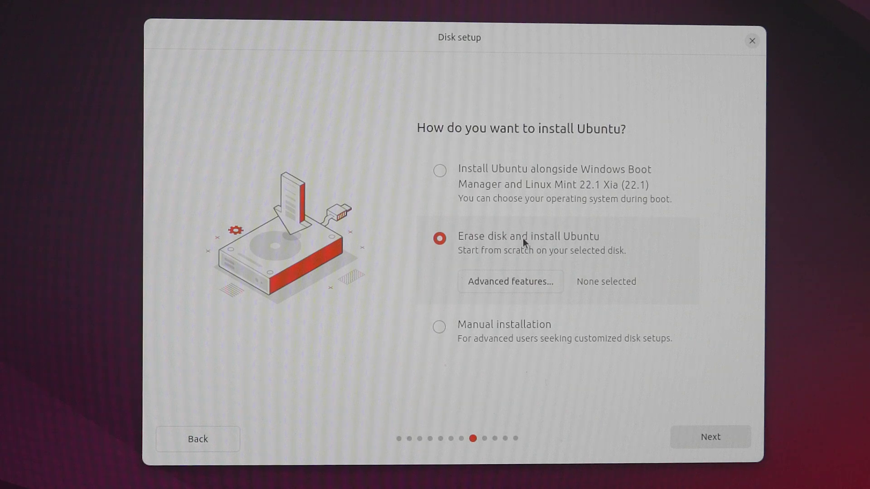
click(515, 283)
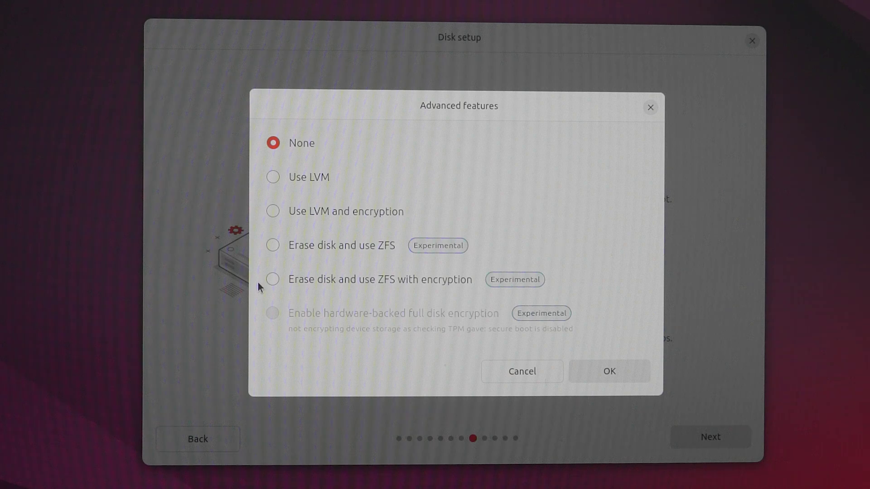
click(532, 375)
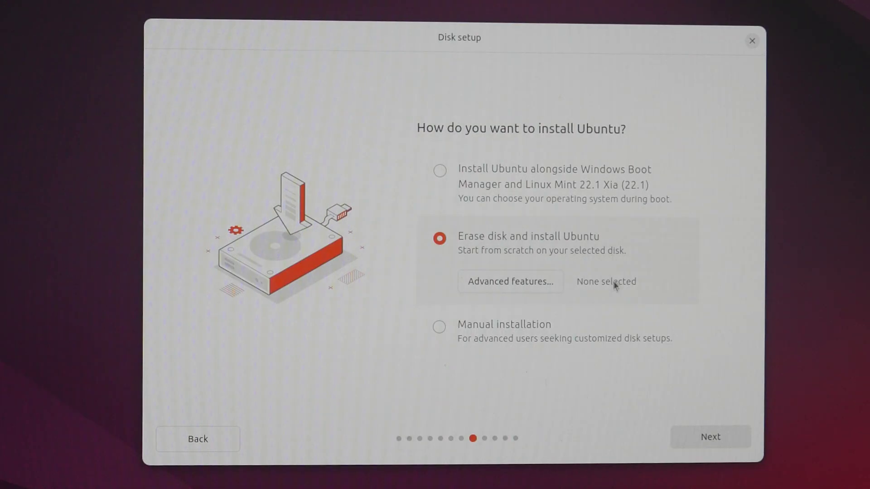
- Go ahead to account creation, come back, and choose Manual installation instead
click(713, 438)
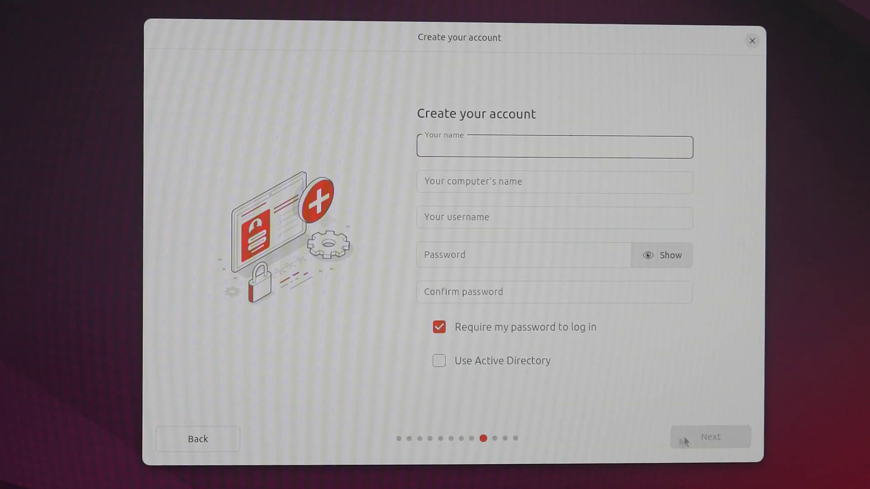
click(213, 445)
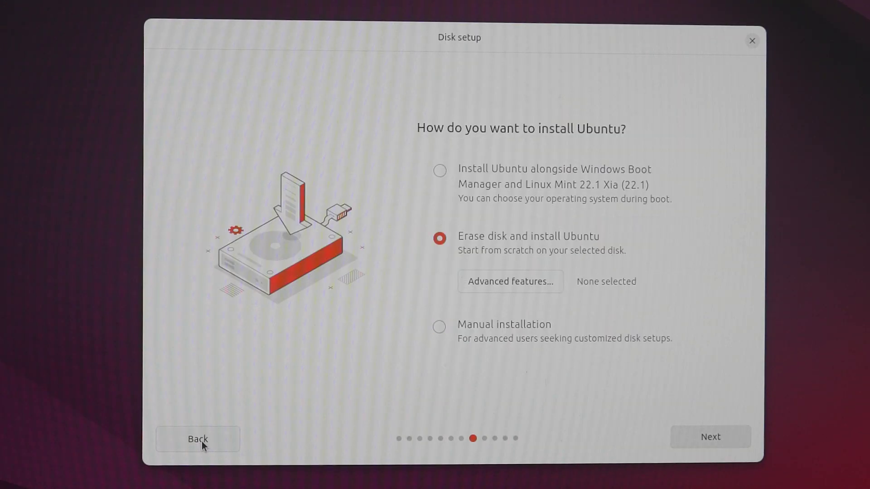
click(556, 337)
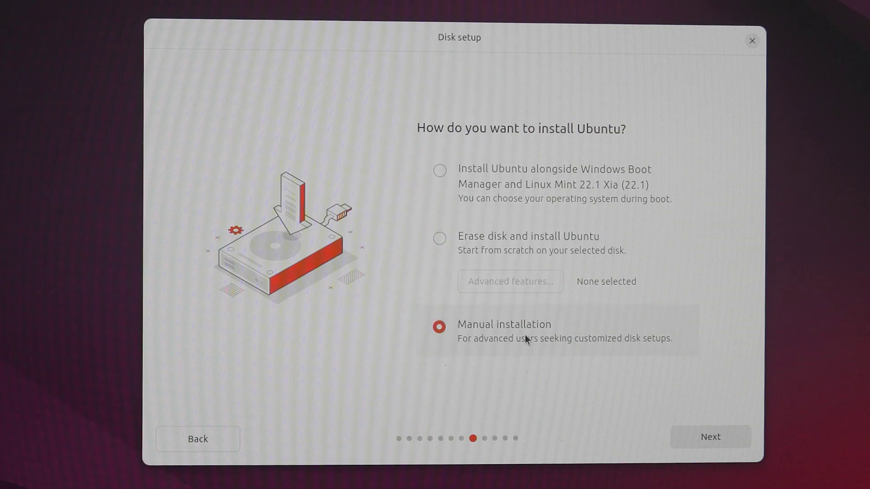
- Inspect the sda5, sda1 and sda entries and the boot loader device list, then go back unchanged
click(724, 443)
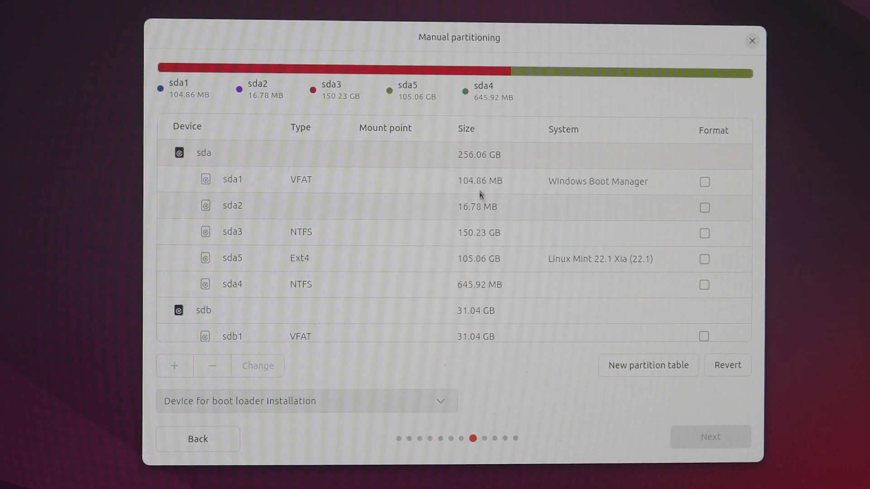
click(403, 262)
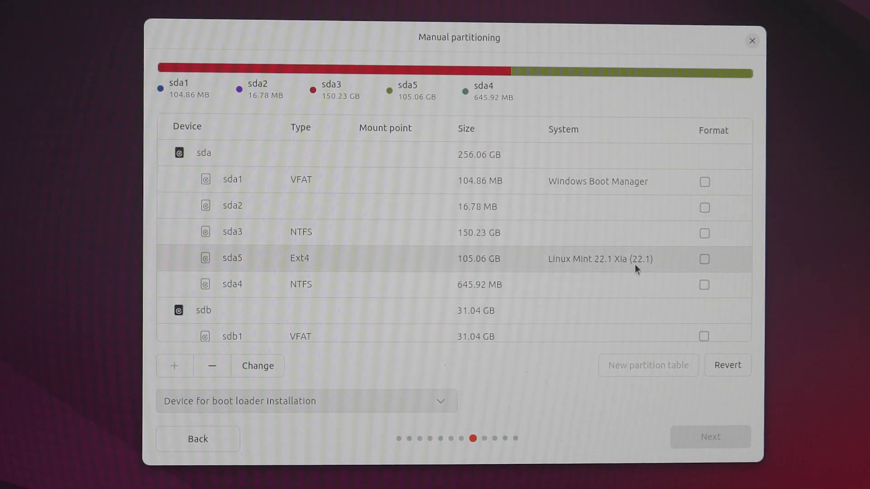
click(634, 181)
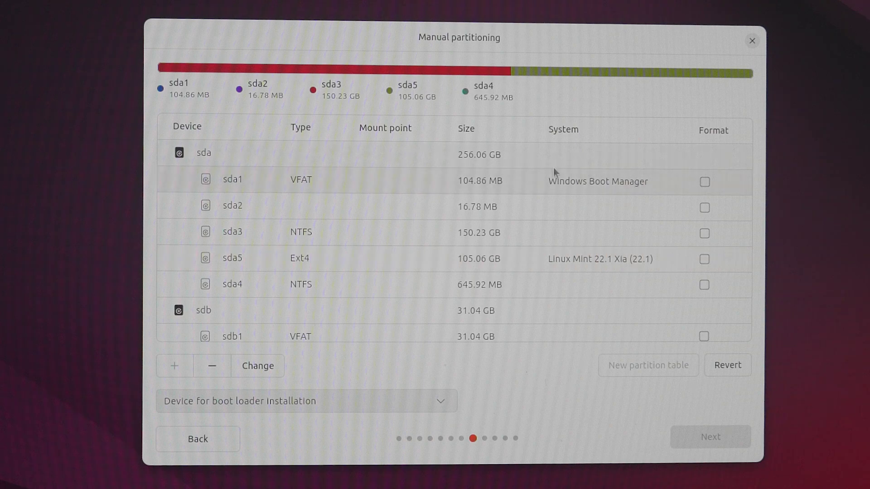
click(377, 154)
click(444, 402)
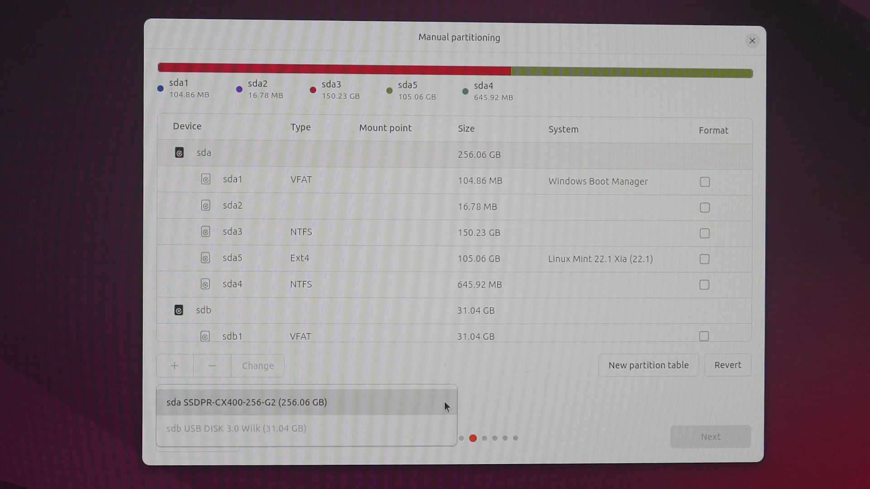
click(503, 395)
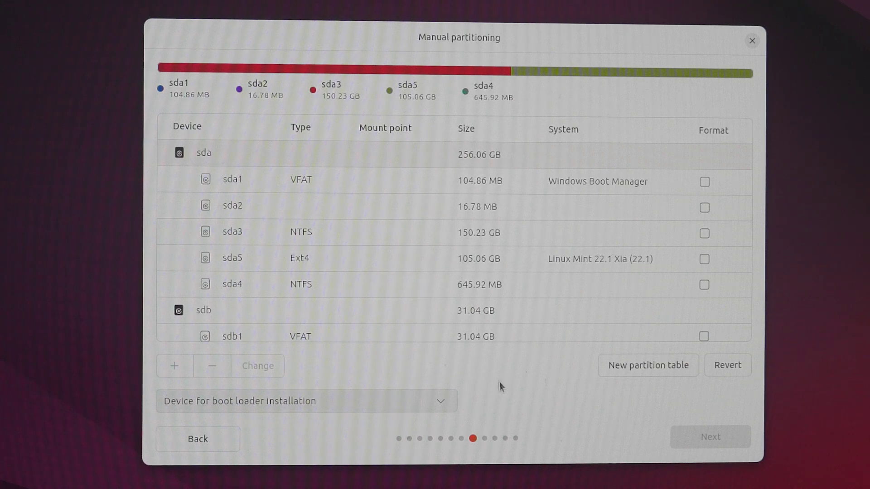
click(365, 188)
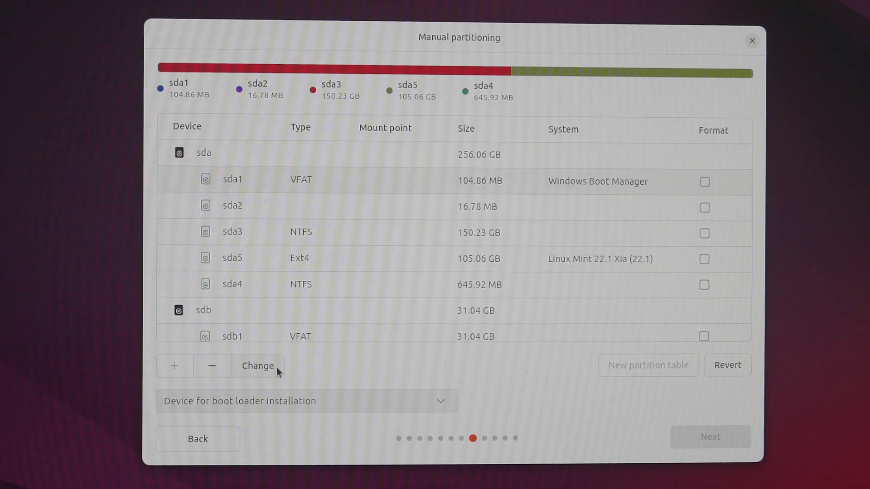
click(205, 439)
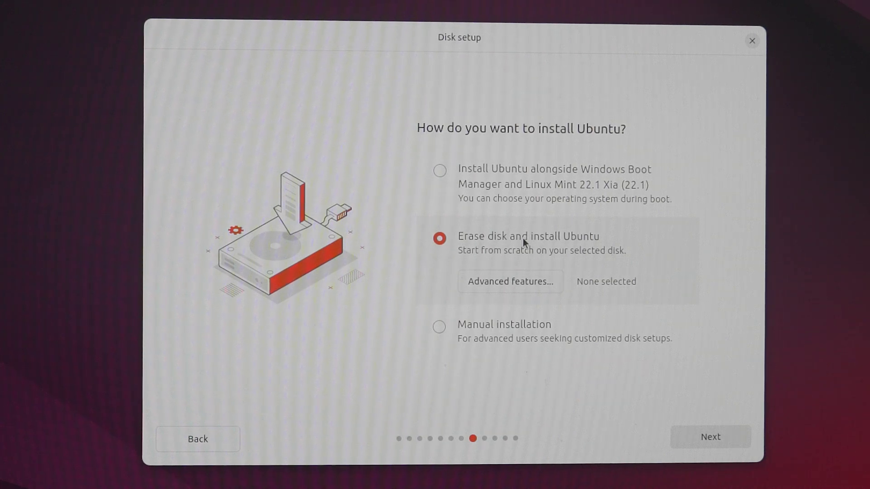
- Cancel out of Advanced features and continue past disk setup with Erase disk chosen
click(513, 282)
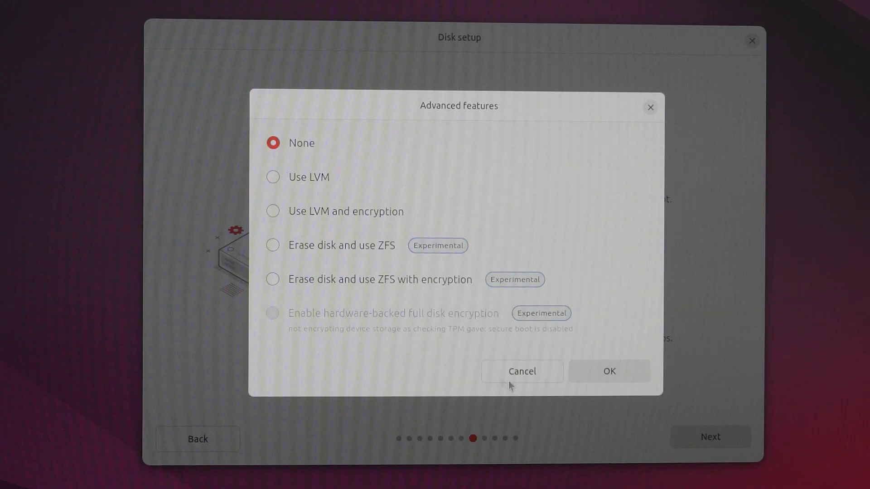
click(530, 377)
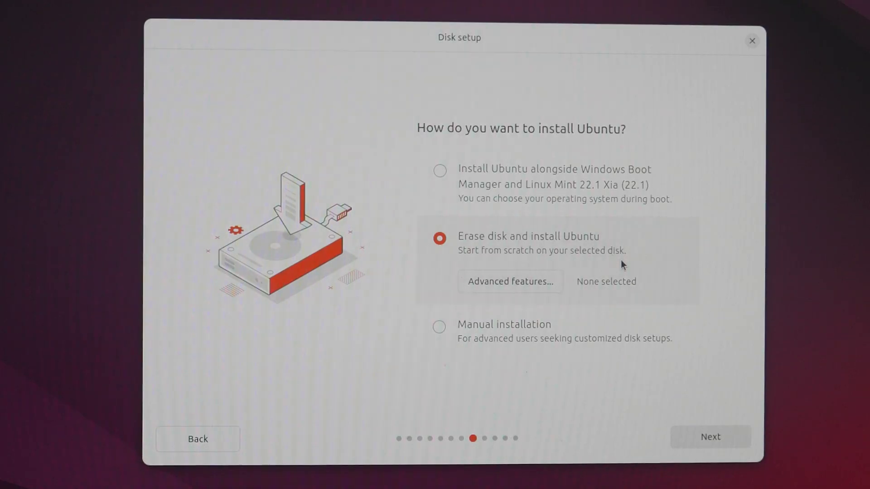
click(682, 433)
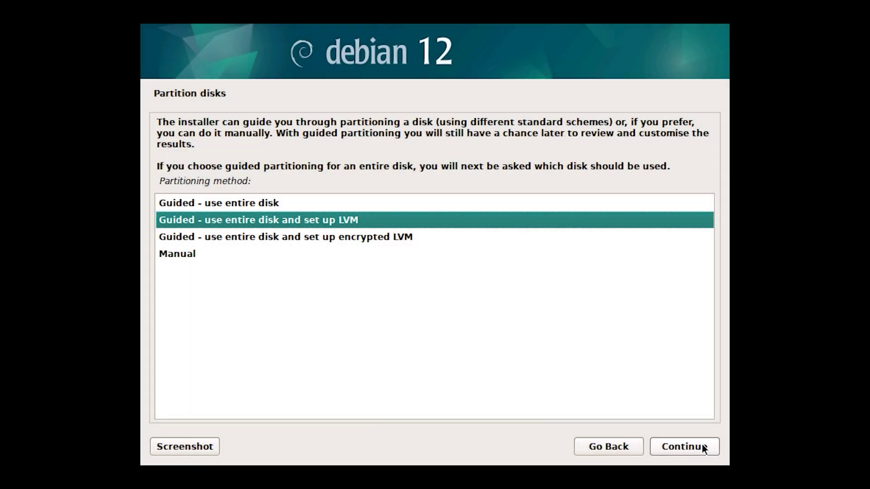
- Use Guided - use entire disk on the 53.7 GB VMware disk with all files in one partition
key(Down)
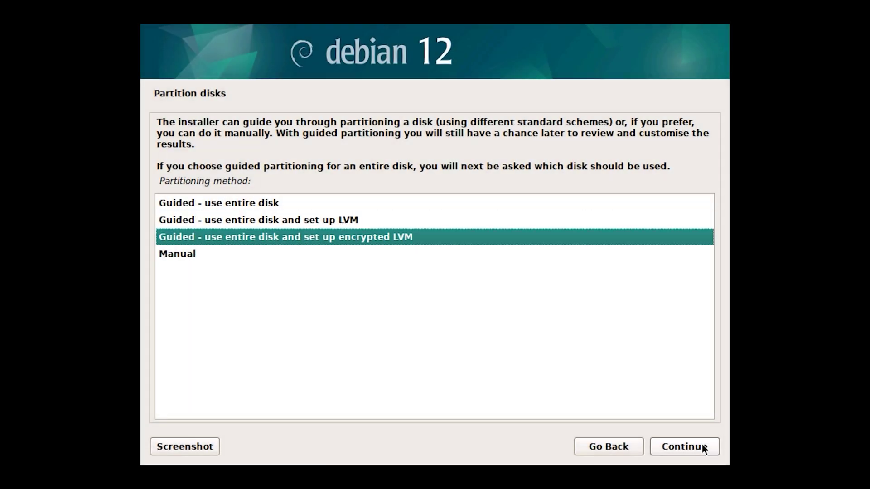
key(Up)
key(Up)
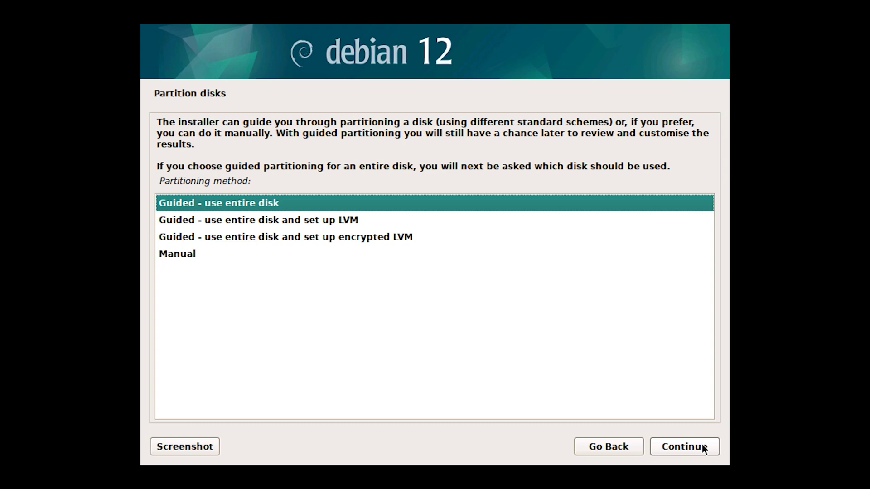
click(704, 448)
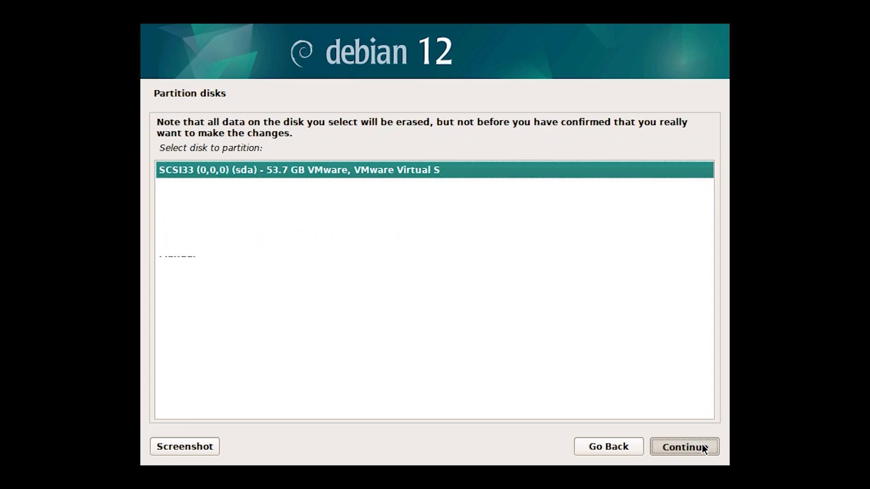
click(703, 446)
key(Down)
key(Up)
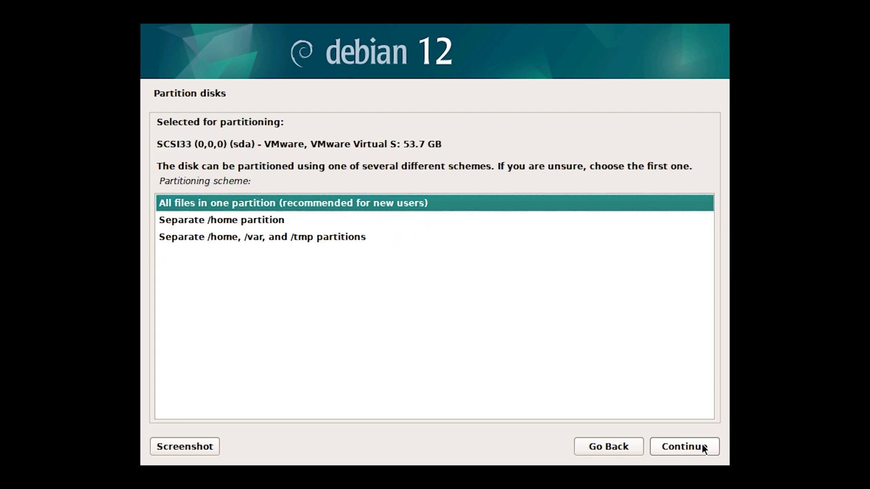
key(Down)
key(Down)
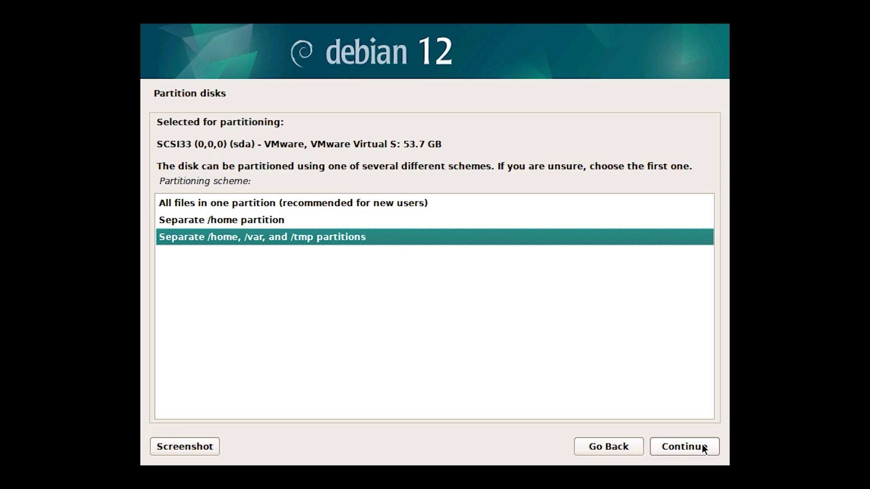
key(Up)
key(Up)
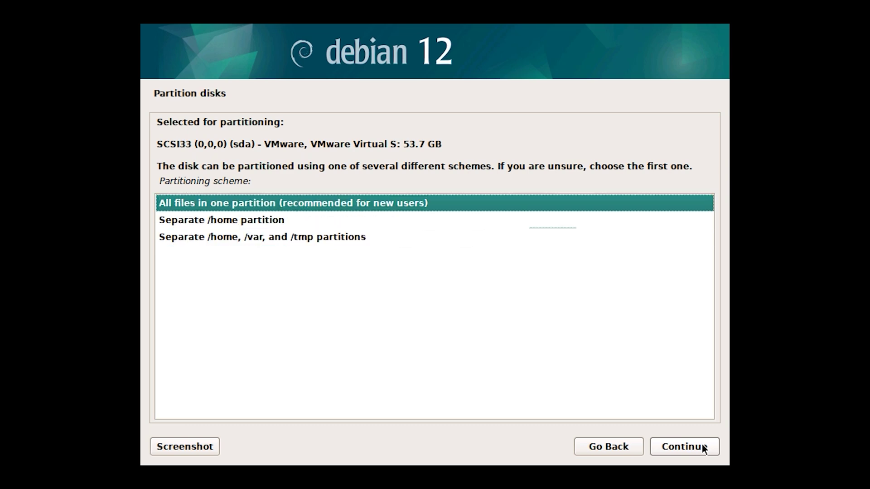
click(703, 447)
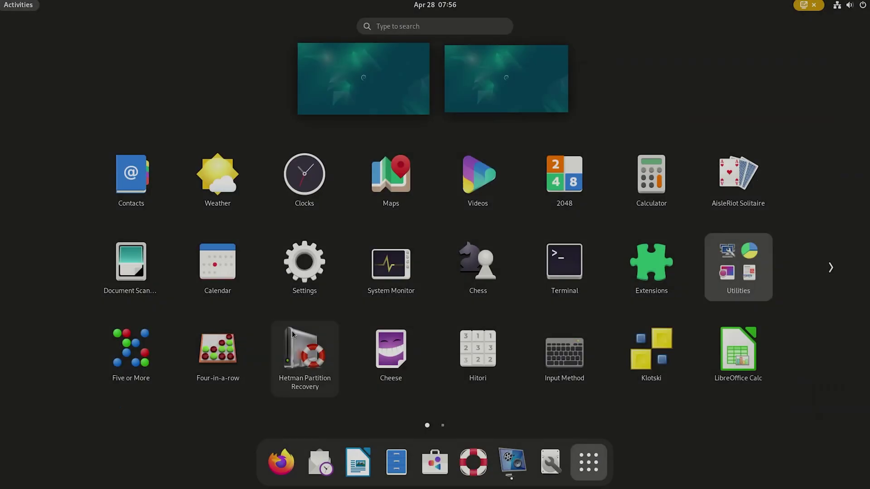
- Launch Hetman Partition Recovery, entering the root password to grant disk access
click(295, 337)
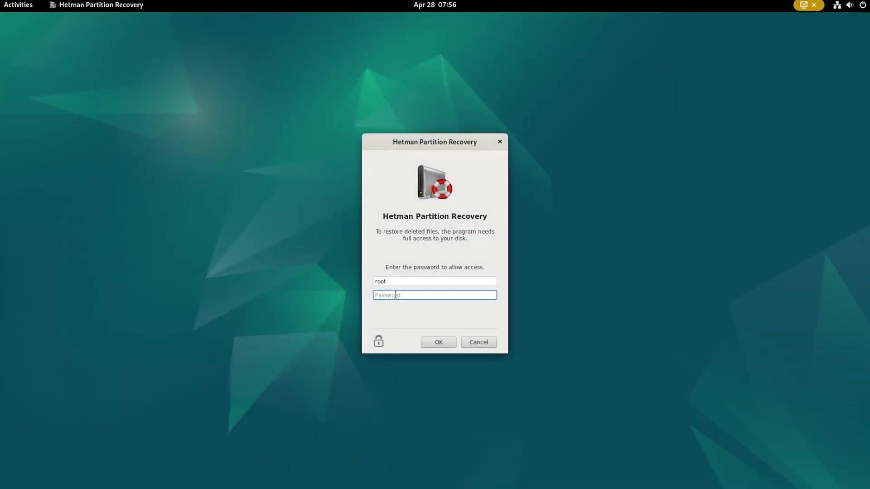
text(*)
click(437, 342)
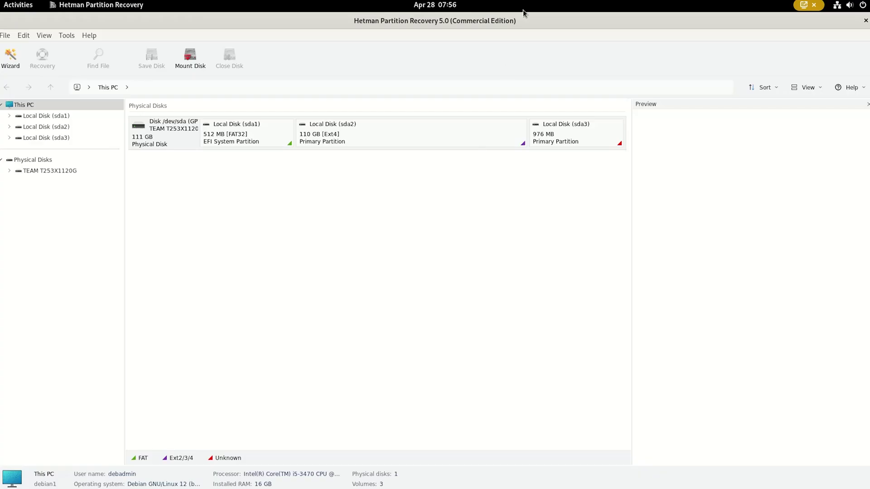
double_click(523, 21)
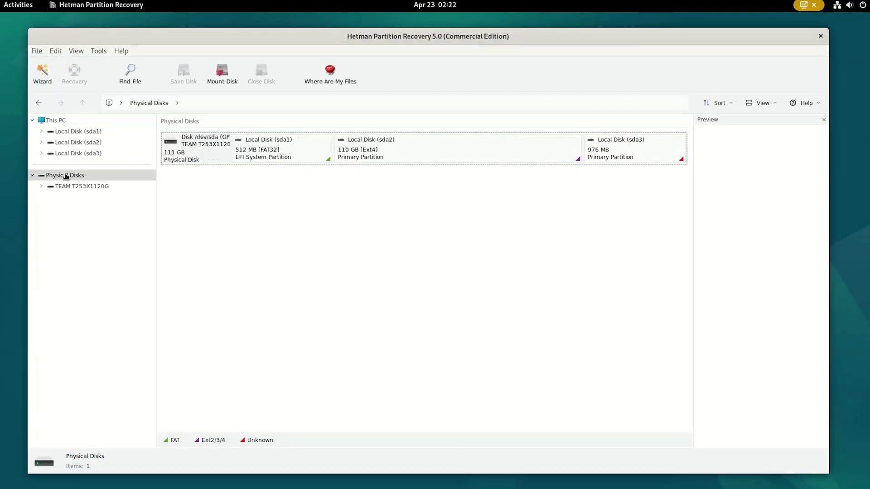
- Start a fresh analysis of the TEAM T253X1120G physical disk
click(198, 145)
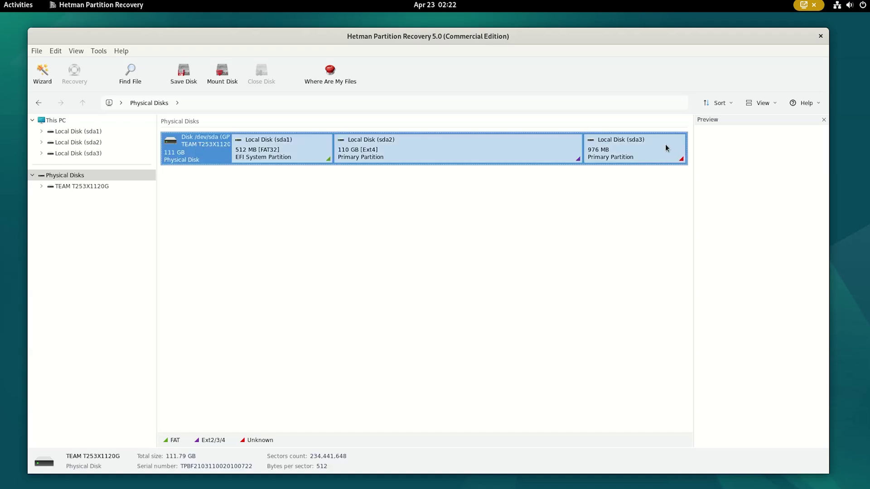
right_click(207, 158)
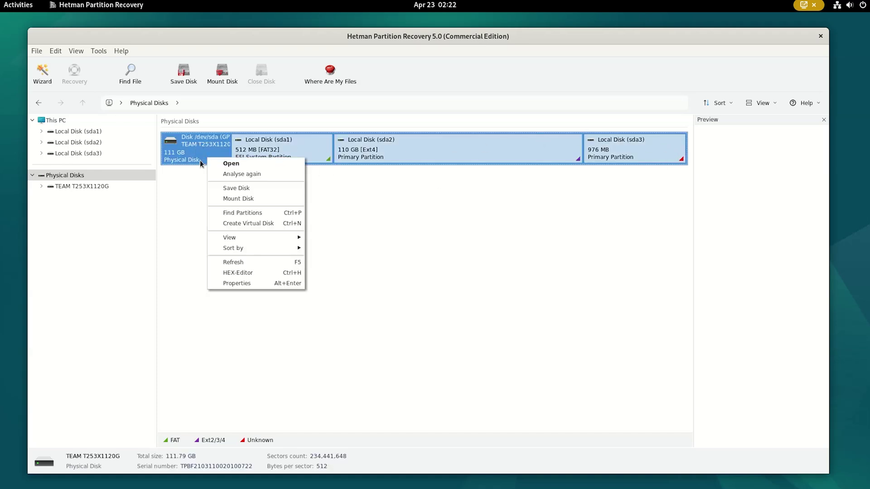
click(222, 175)
- Run a full analysis with XFS included among the searched file systems
click(276, 213)
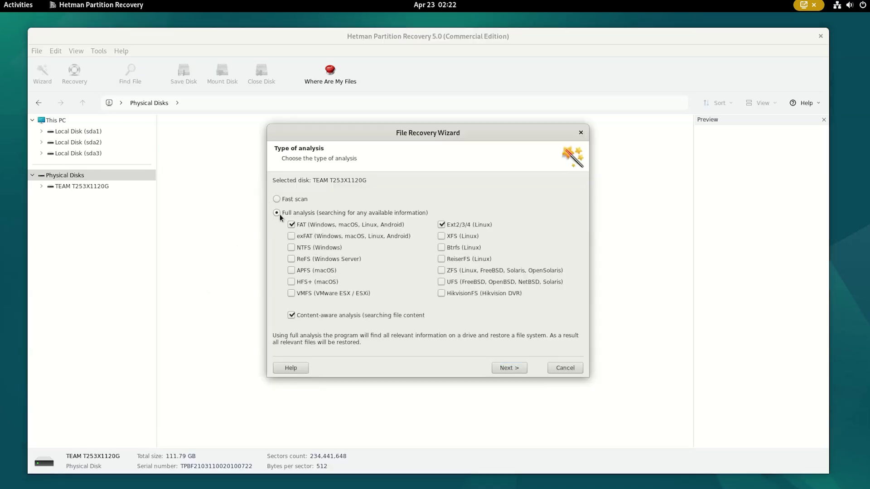
click(442, 236)
click(524, 370)
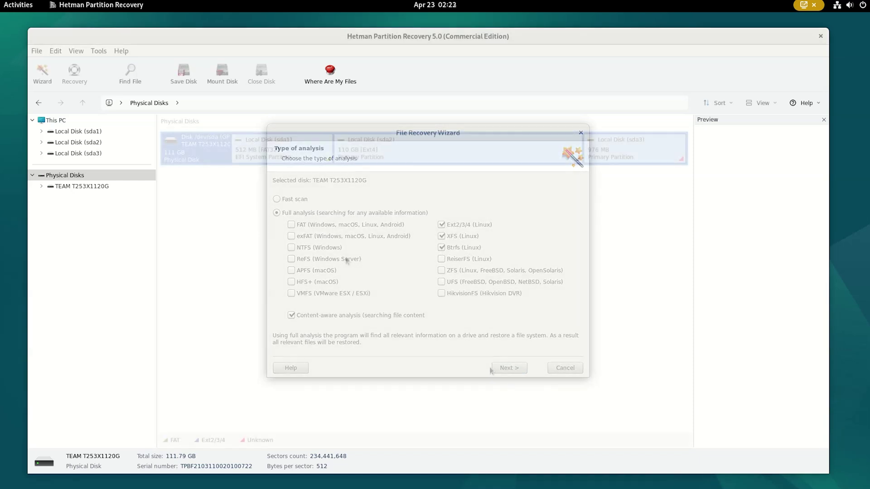
- Open the analysed disk's Ext Partition (/) and display its contents as large icons
right_click(211, 153)
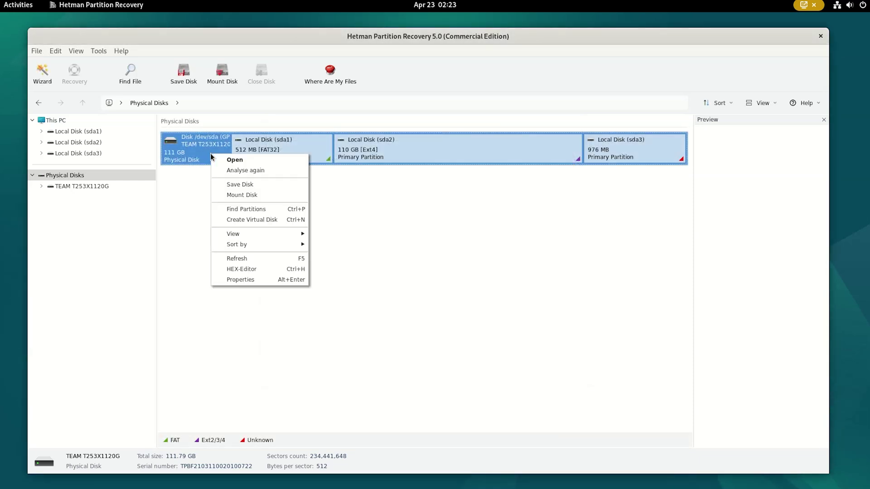
click(253, 163)
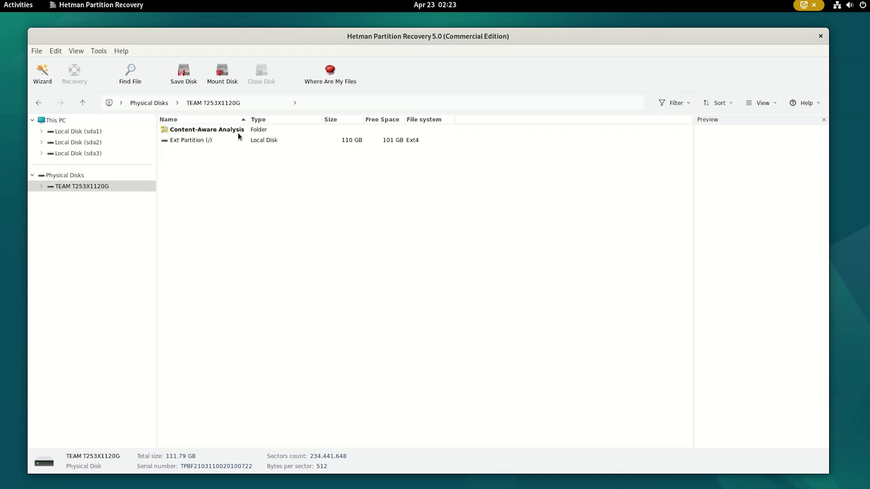
click(172, 143)
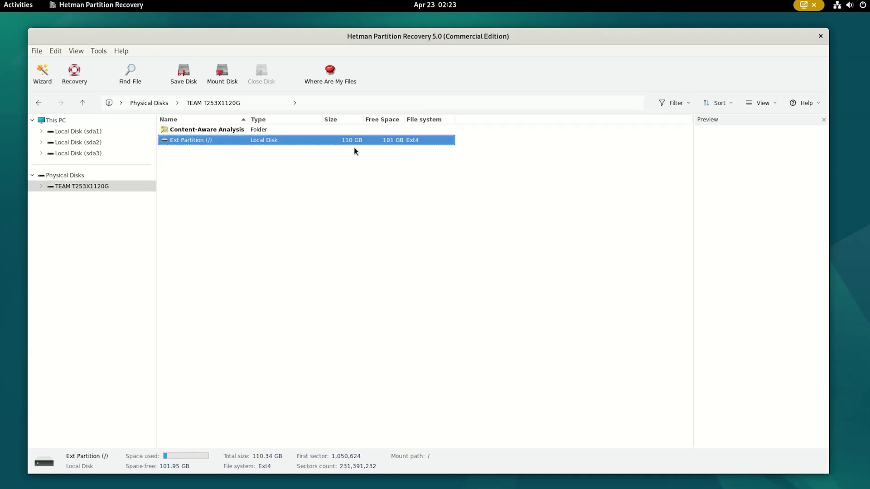
double_click(173, 141)
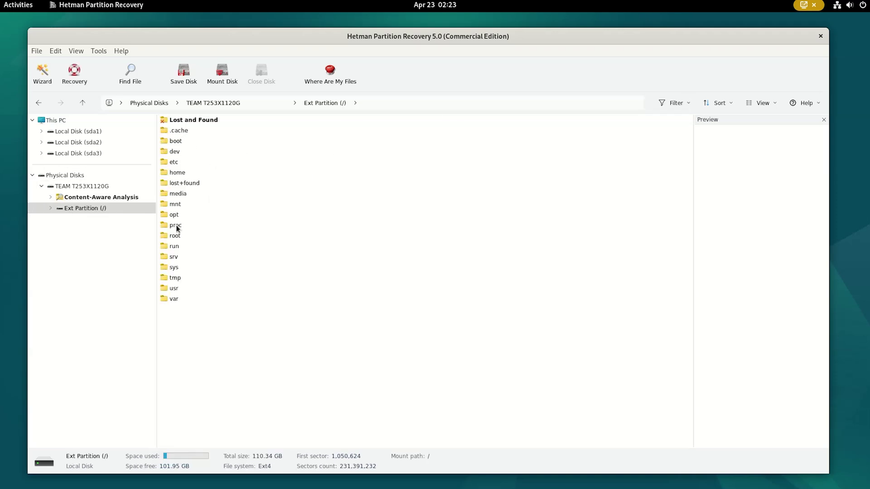
click(770, 104)
click(765, 121)
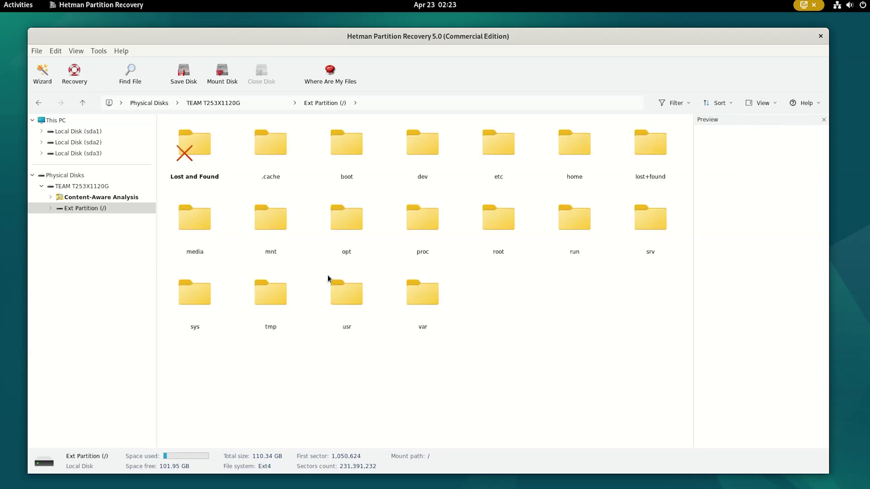
- Browse home > debadmin, checking the empty Pictures and Documents folders, then return to home
double_click(606, 150)
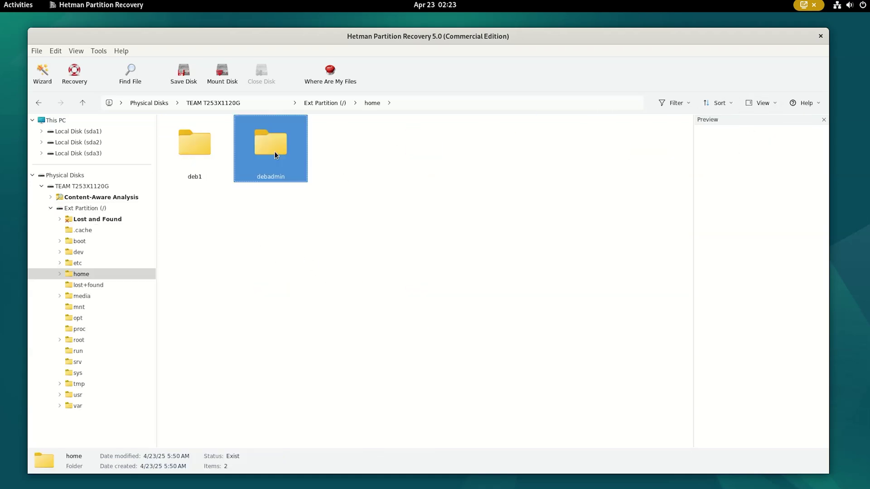
double_click(274, 154)
double_click(280, 218)
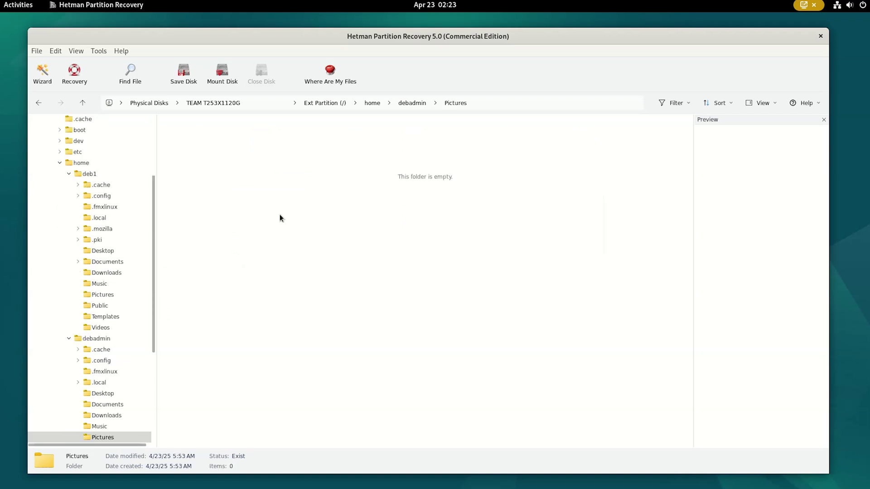
click(80, 103)
double_click(595, 154)
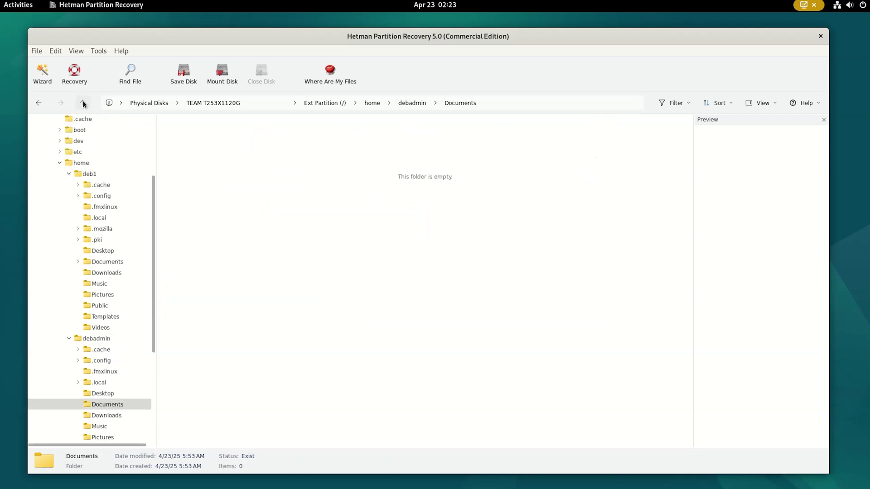
click(83, 103)
click(83, 104)
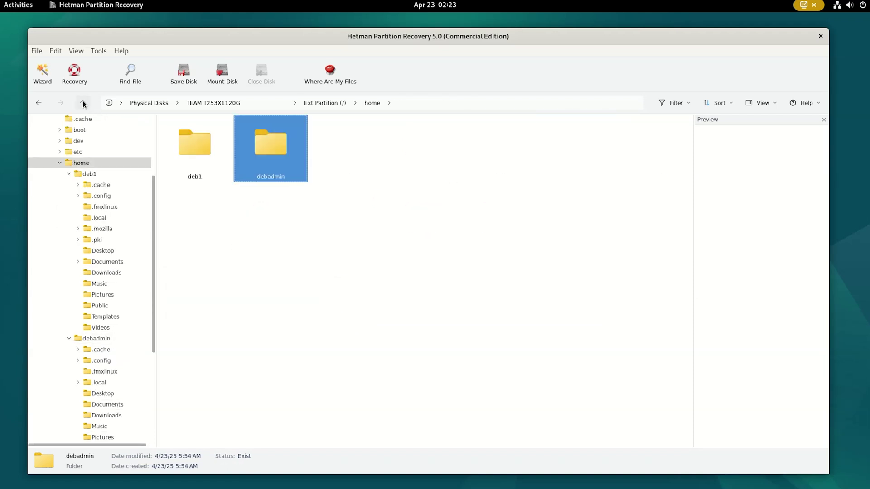
- Show the files found on / (Recognized5) and list its recovered .docx documents
click(83, 103)
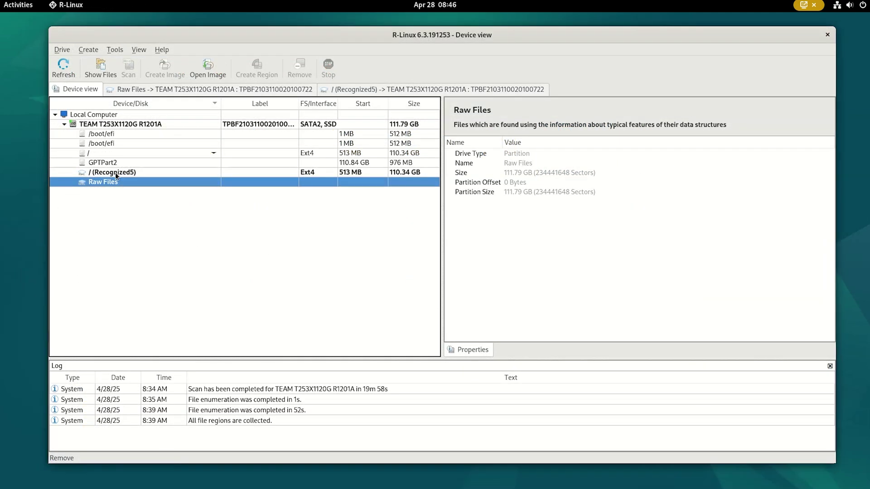
click(115, 173)
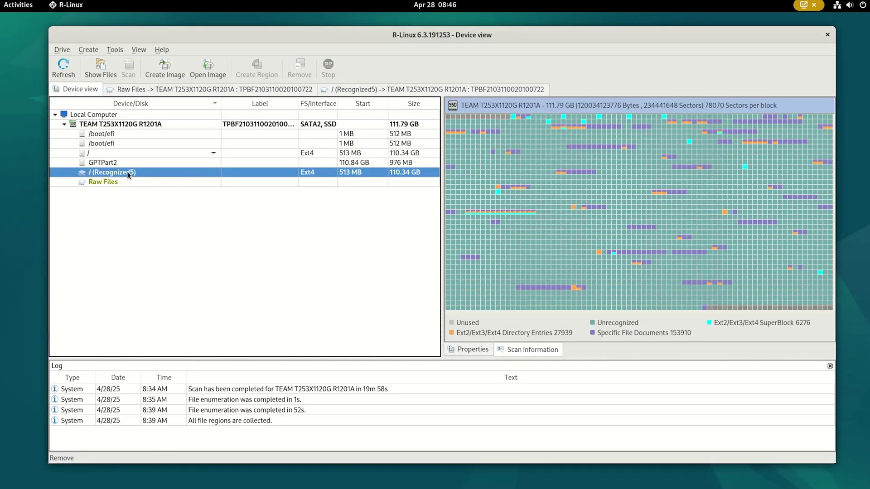
right_click(128, 174)
click(181, 178)
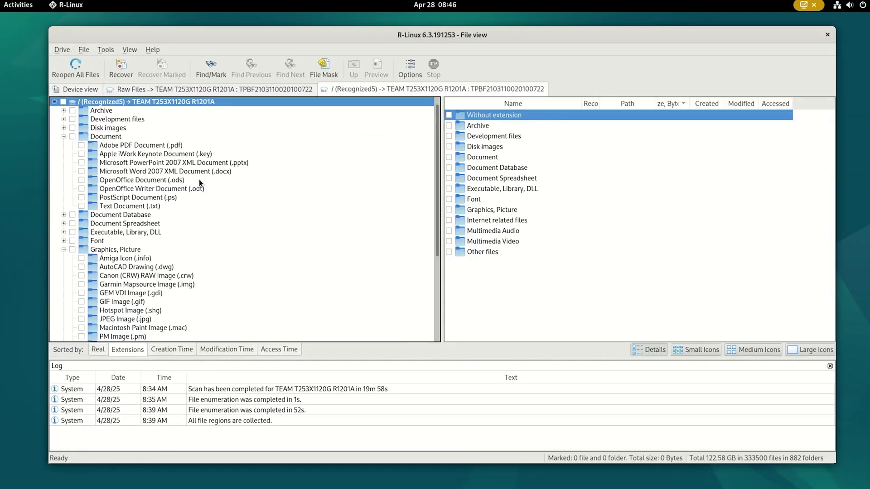
click(105, 137)
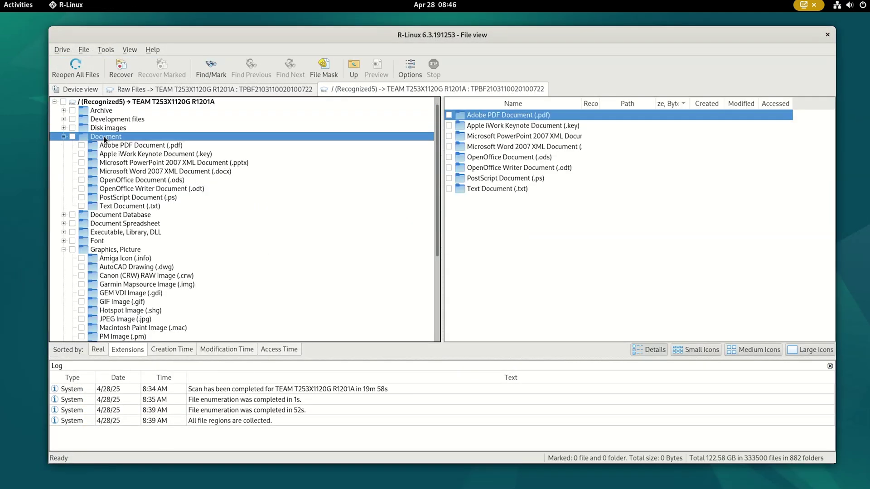
double_click(526, 146)
scroll(516, 249, down, 3)
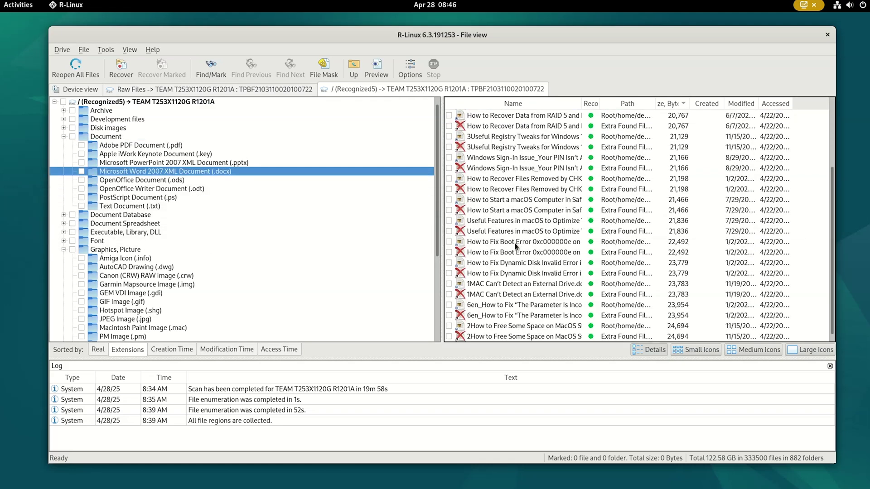
scroll(516, 249, up, 3)
- Under Graphics, Picture, list the recovered JPEG and PNG files
click(118, 249)
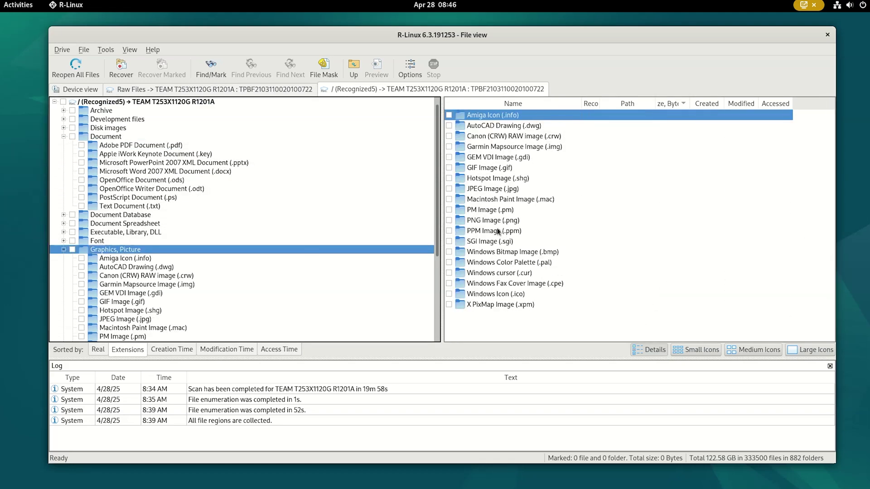
double_click(508, 192)
drag(832, 116, 822, 198)
scroll(270, 227, down, 4)
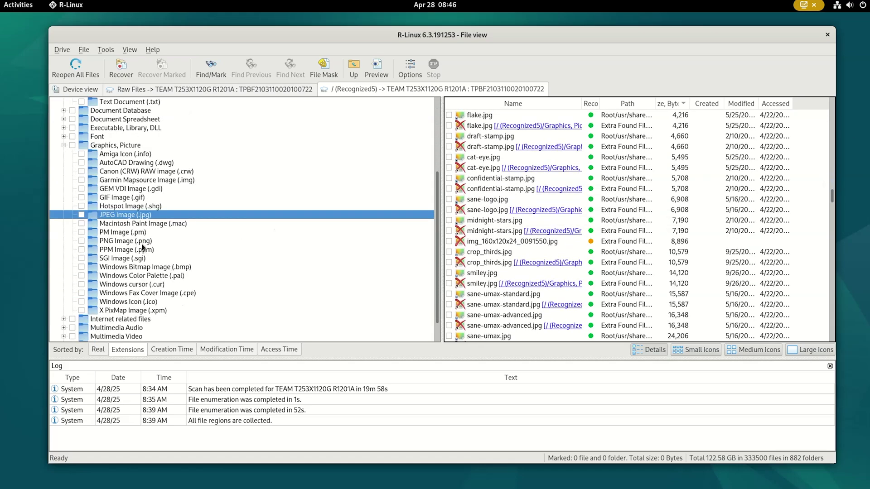
click(144, 242)
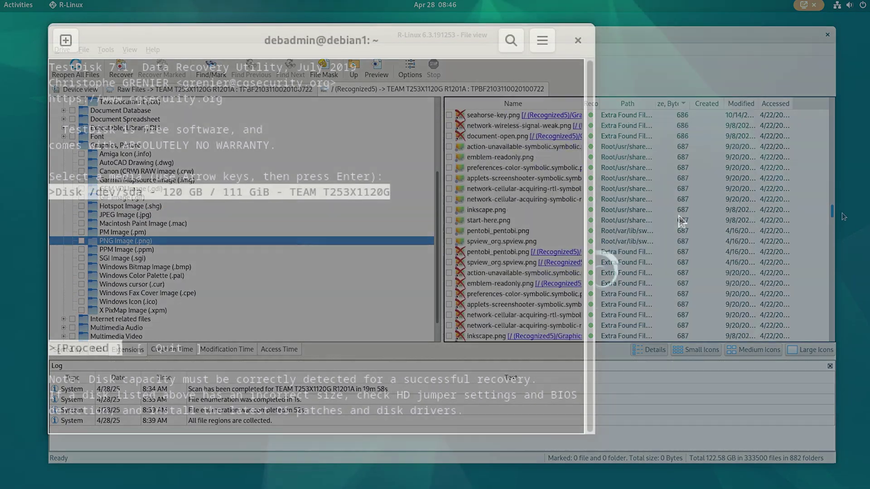
- Choose the EFI GPT partition table, analyse the disk and run a Quick Search
key(Return)
key(Down)
key(Down)
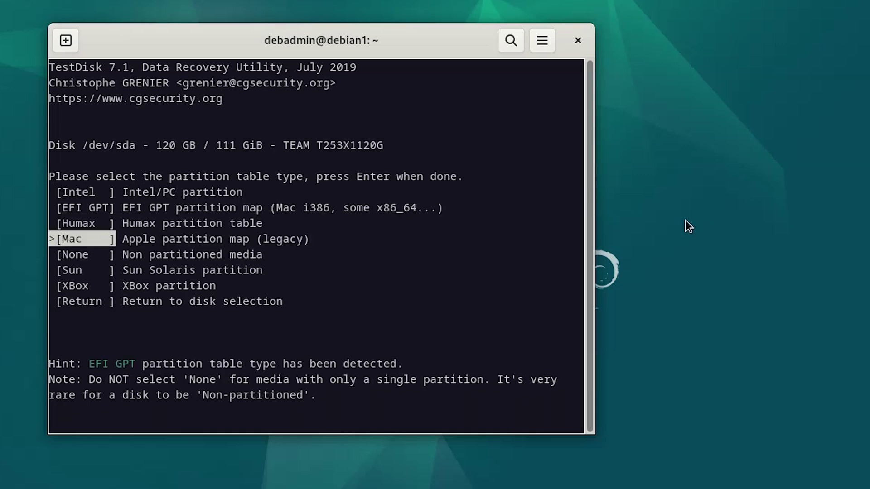
key(Up)
key(Up)
key(Return)
key(Down)
key(Down)
key(Up)
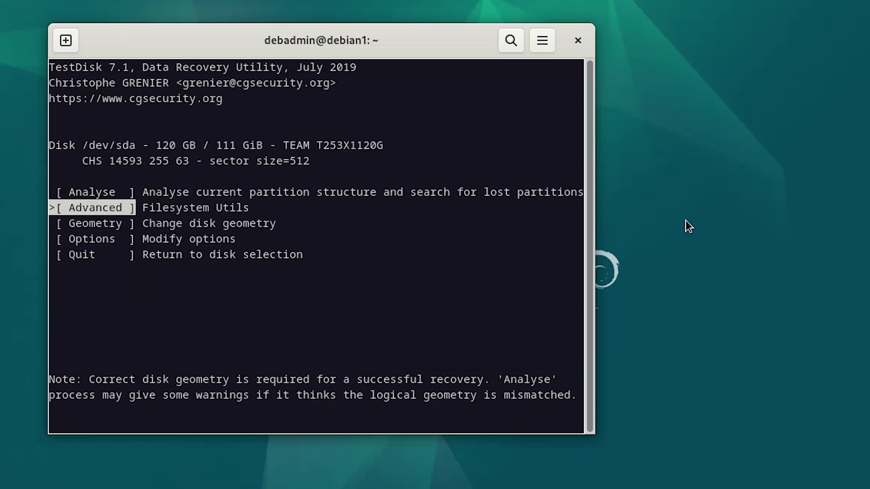
key(Up)
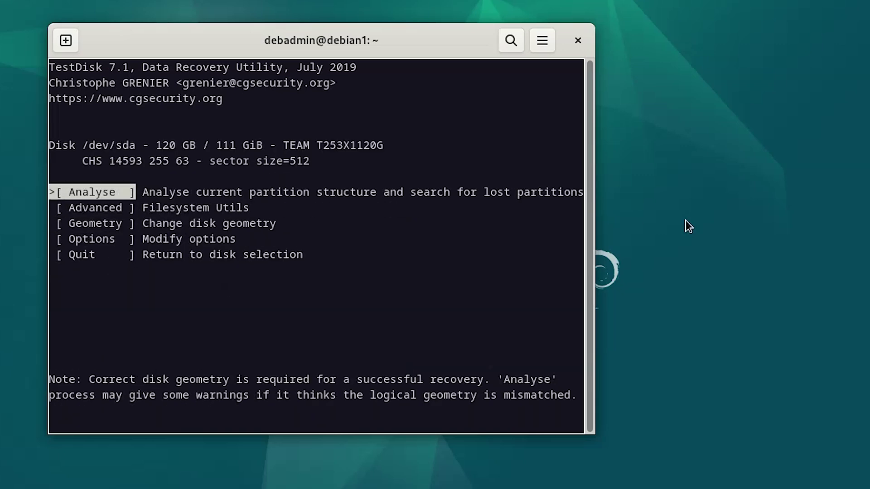
key(Return)
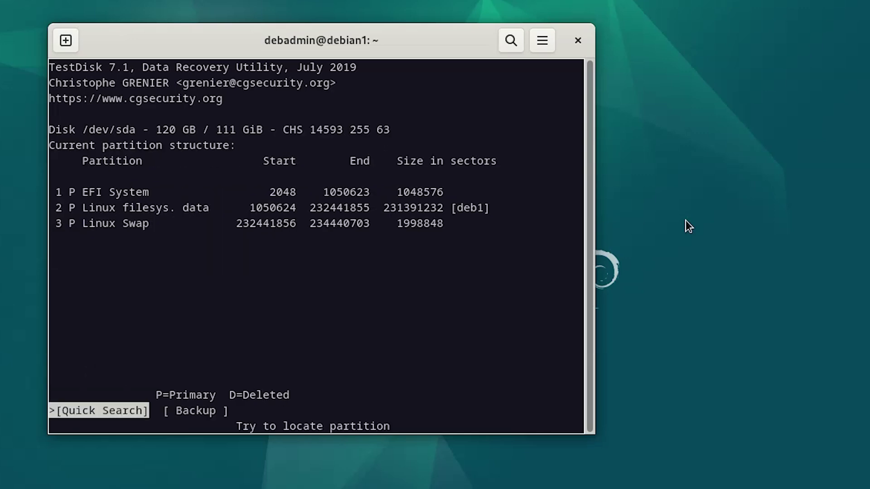
key(Return)
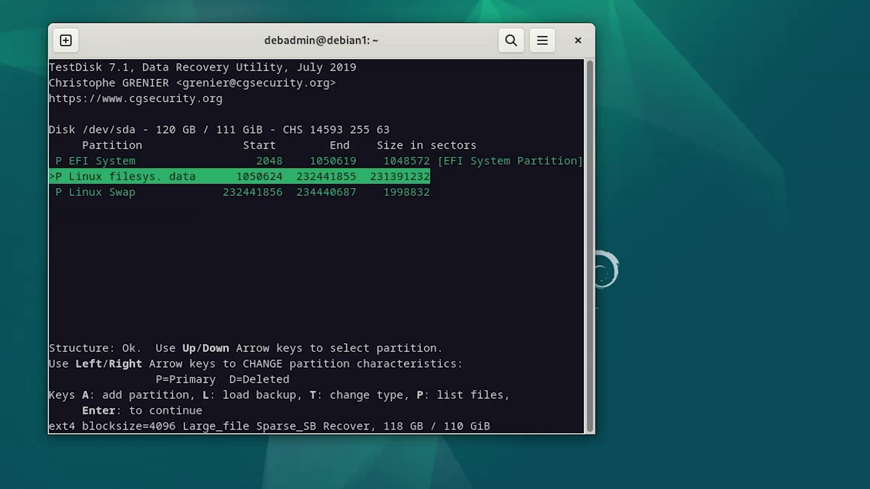
- List the Linux data partition's files and navigate into home > debadmin > Documents
key(p)
key(Down)
key(Down)
key(Down)
key(Down)
key(Down)
key(Down)
key(Down)
key(Down)
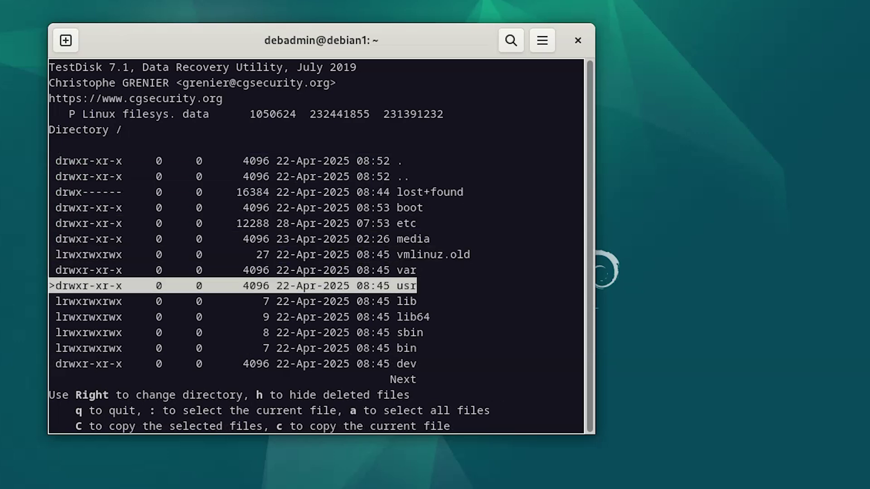
key(Up)
key(Up)
key(Down)
key(Down)
key(Down)
key(Down)
key(Down)
key(Down)
key(Down)
key(Down)
key(Down)
key(Down)
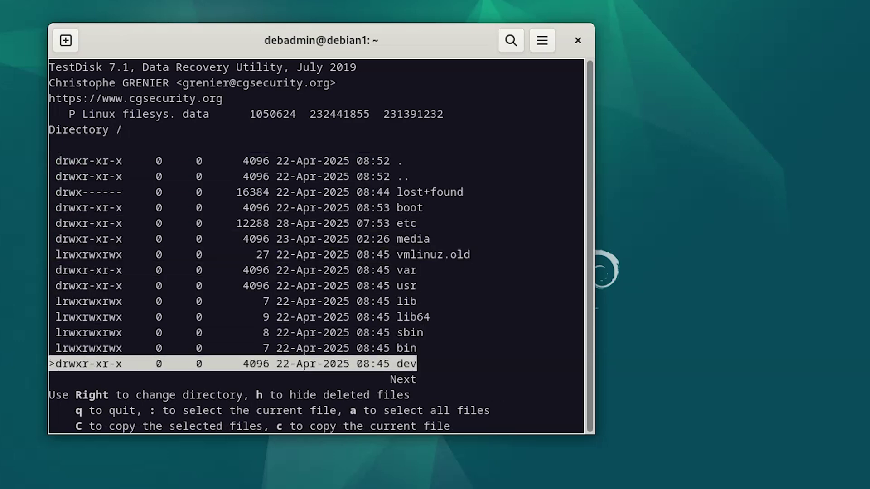
key(Up)
key(Up)
key(Right)
key(Down)
key(Down)
key(Down)
key(Right)
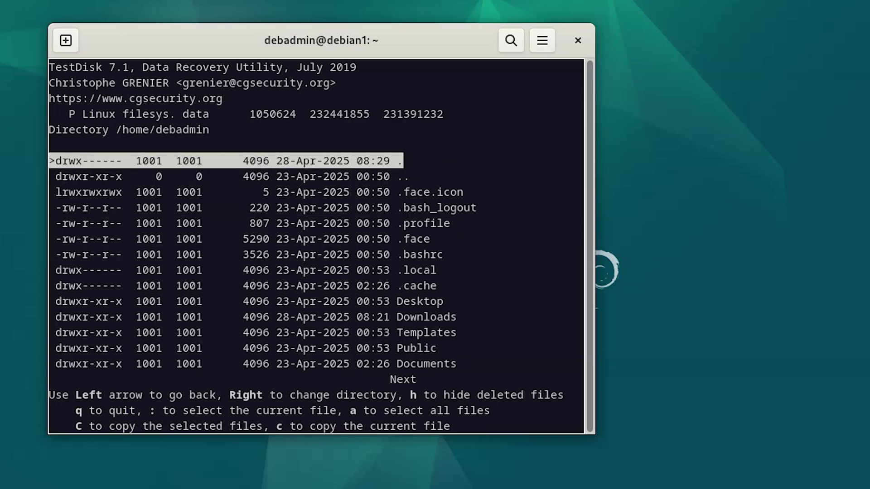
key(Down)
key(Down)
key(Down)
key(Down)
key(Down)
key(Down)
key(Down)
key(Down)
key(Down)
key(Down)
key(Down)
key(Down)
key(Down)
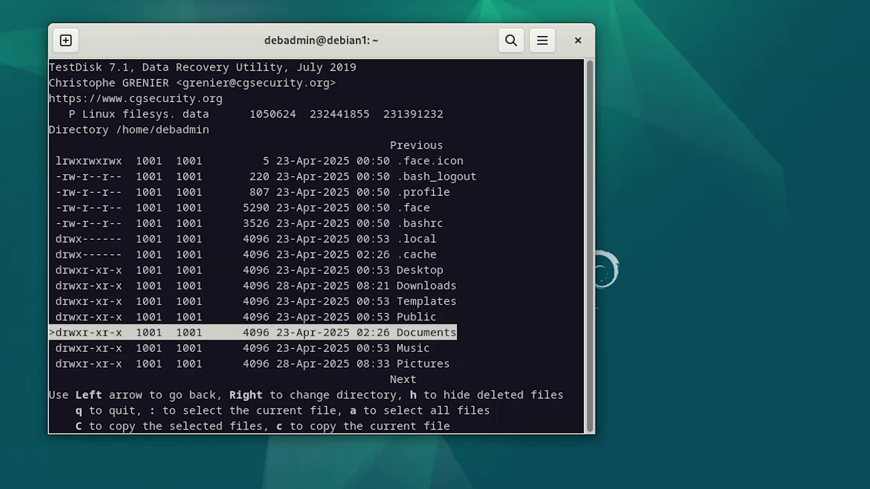
key(Right)
- Open Restored Files showing File 00123.jpg, browse Downloads and Desktop, then return to Documents
key(Down)
key(Down)
key(Up)
key(Down)
key(Right)
key(Down)
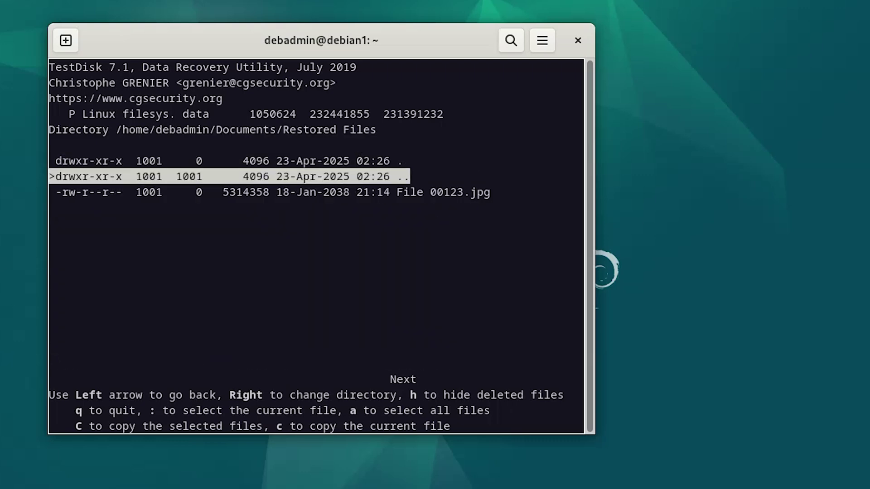
key(Down)
key(Left)
key(Down)
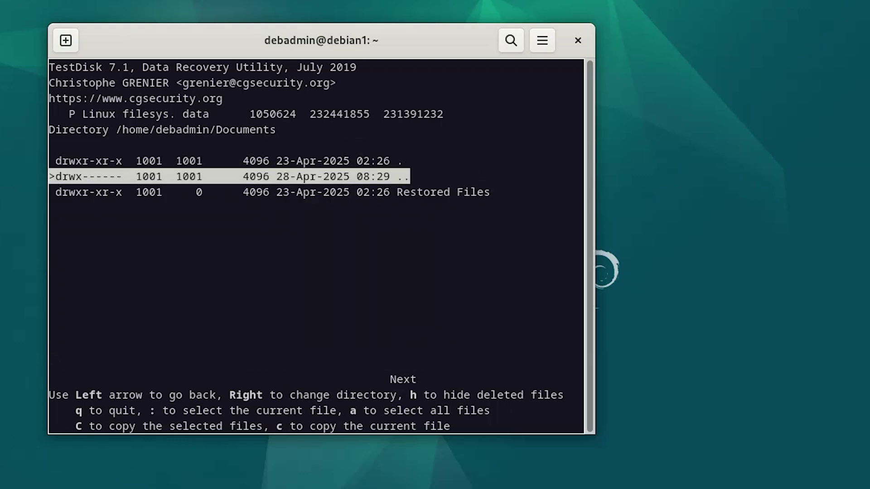
key(Right)
key(Down)
key(Down)
key(Down)
key(Down)
key(Down)
key(Down)
key(Down)
key(Down)
key(Down)
key(Down)
key(Right)
key(Down)
key(Down)
key(Down)
key(Down)
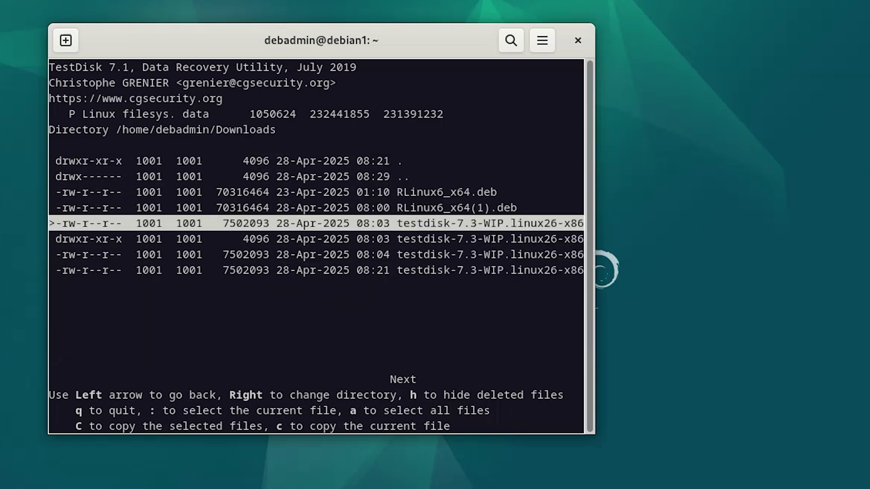
key(Left)
key(Down)
key(Down)
key(Down)
key(Down)
key(Down)
key(Down)
key(Down)
key(Down)
key(Down)
key(Down)
key(Down)
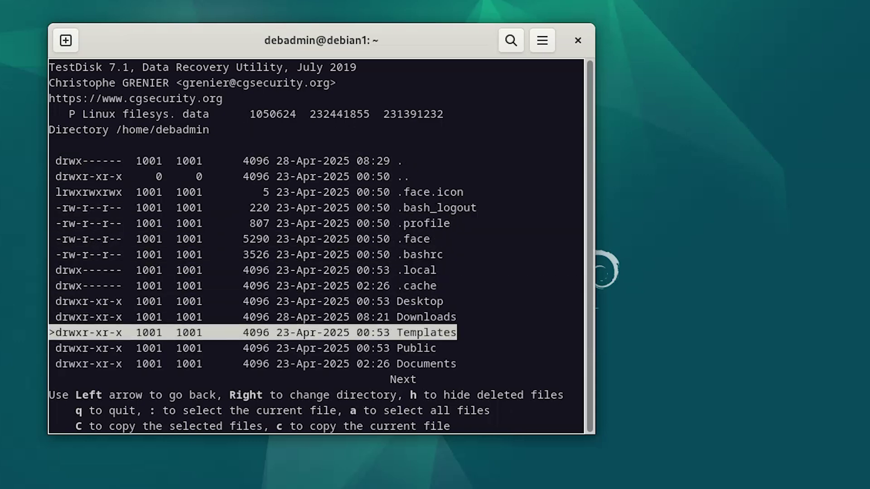
key(Down)
key(Up)
key(Up)
key(Up)
key(Right)
key(Left)
key(Down)
key(Down)
key(Down)
key(Down)
key(Down)
key(Down)
key(Down)
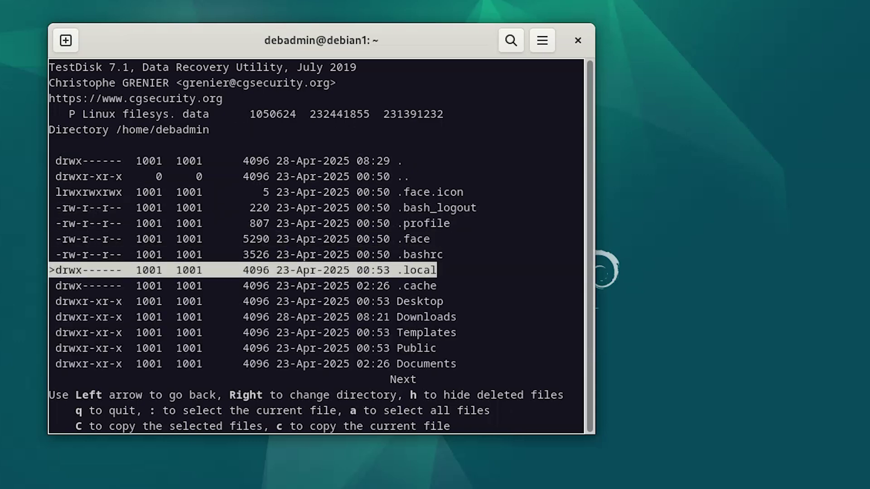
key(Down)
key(Down)
key(Down)
key(Down)
key(Down)
key(Down)
key(Right)
key(Down)
key(Down)
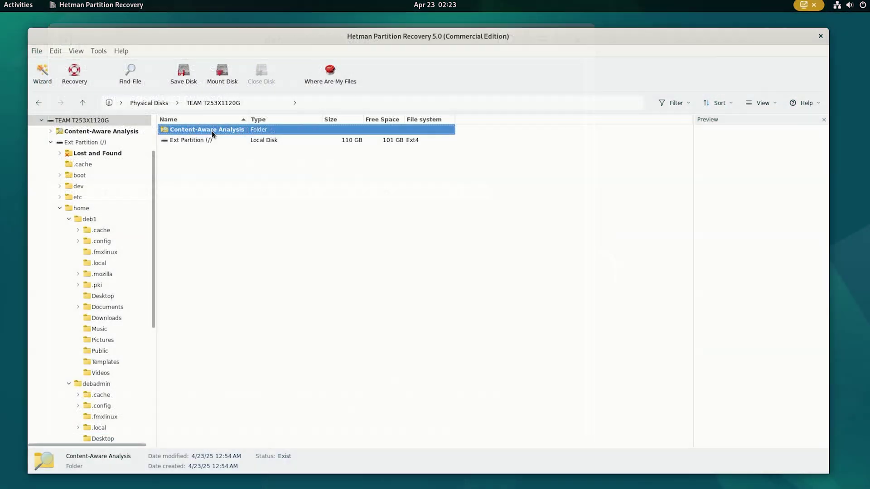
- Open Content-Aware Analysis and preview File 00001, 00011 and 00015.docx in application (.docx)
double_click(212, 132)
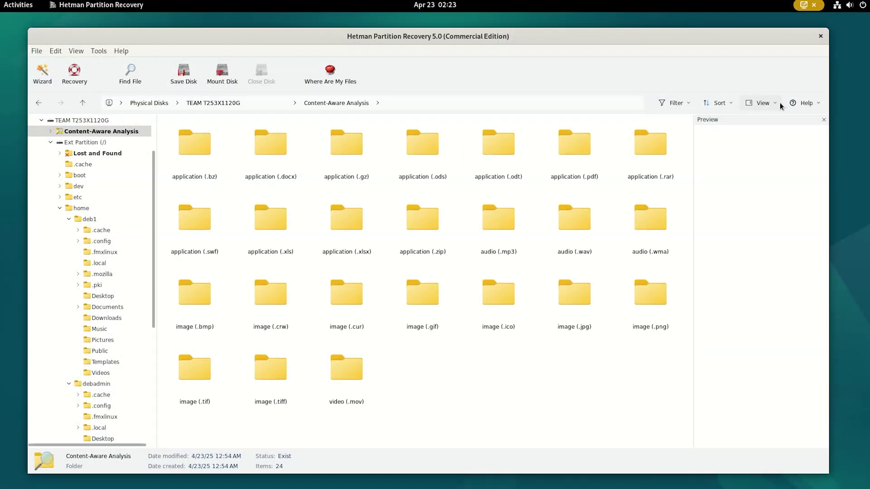
double_click(242, 165)
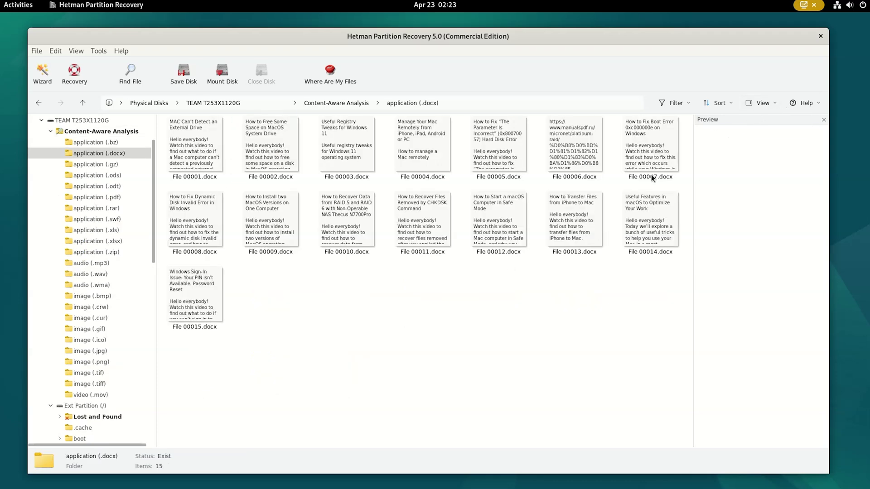
click(215, 162)
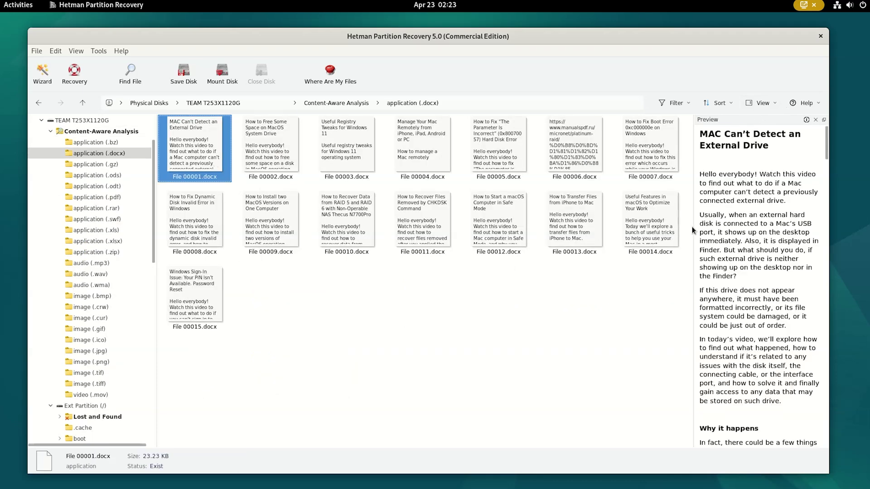
drag(692, 226, 633, 227)
click(485, 214)
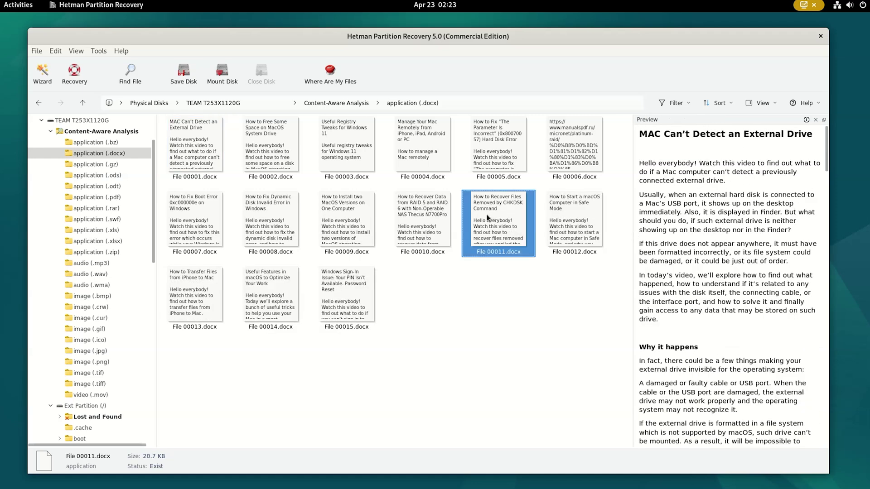
click(339, 294)
click(82, 103)
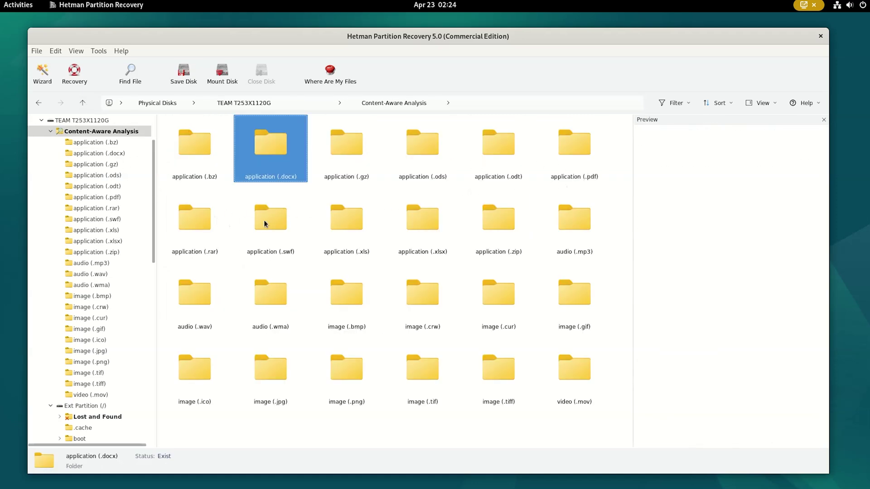
- Preview File 00001, 00002 and 00003.xlsx in application (.xlsx), then go back up
click(393, 221)
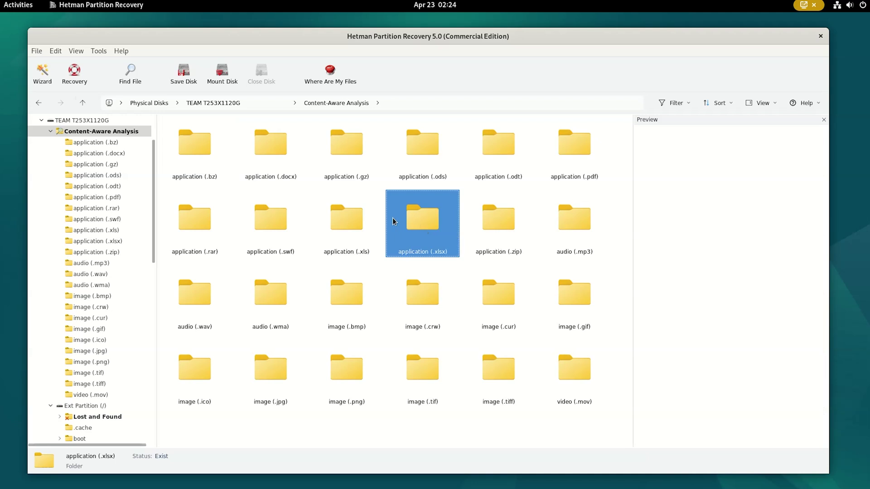
double_click(417, 222)
click(213, 160)
click(260, 155)
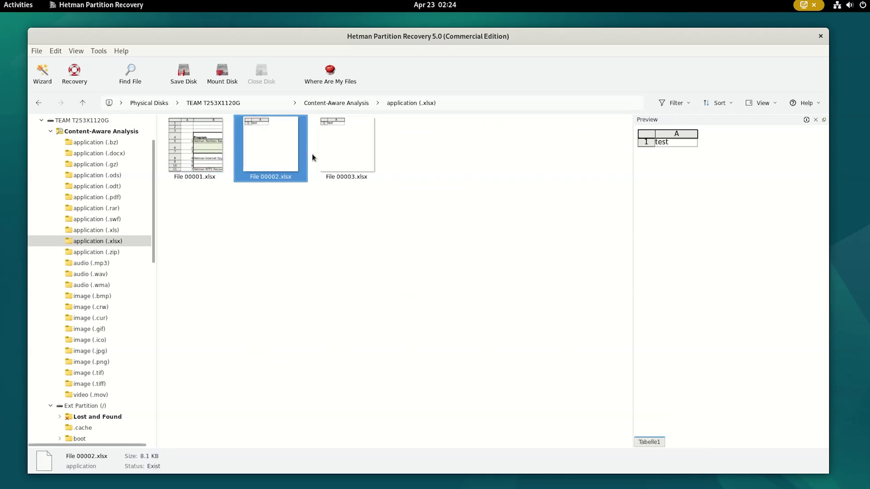
click(334, 157)
click(84, 104)
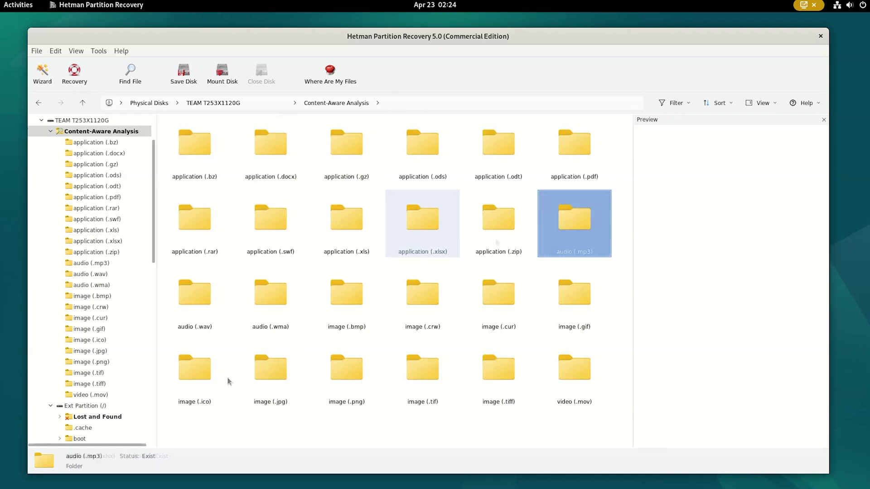
- Open the image (.jpg) folder and preview File 00060, 00066, 00070 and 00109.jpg
double_click(269, 371)
scroll(217, 281, down, 10)
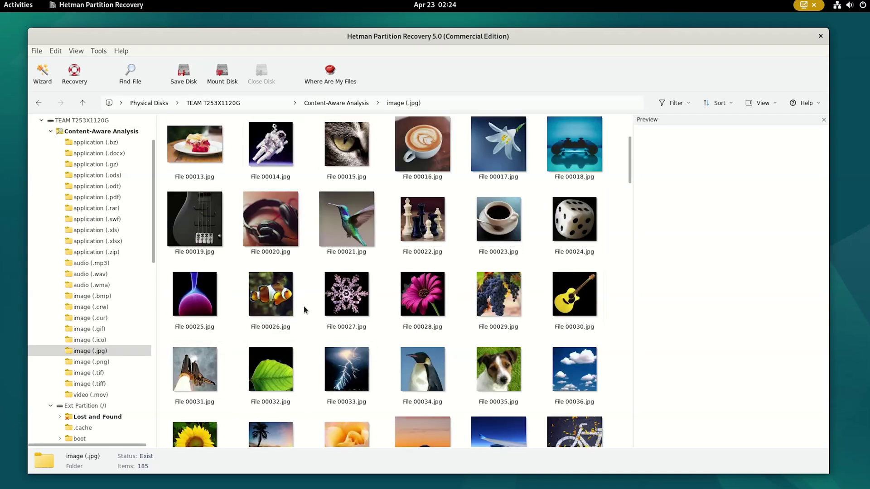
scroll(367, 305, down, 1)
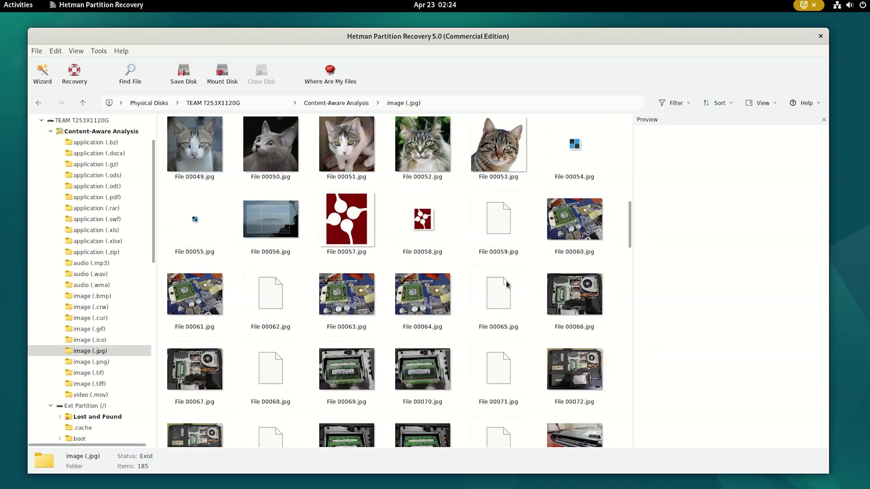
click(581, 232)
click(575, 299)
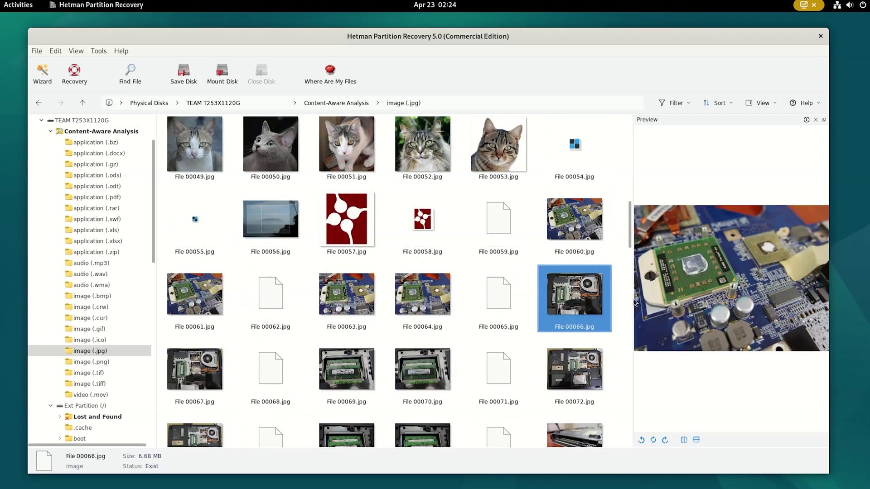
drag(635, 303, 587, 299)
click(466, 417)
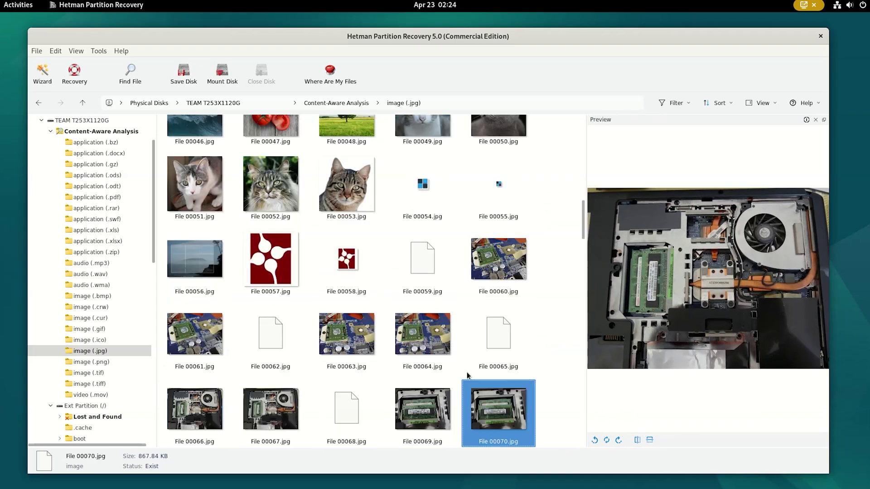
scroll(413, 313, down, 6)
scroll(413, 308, down, 3)
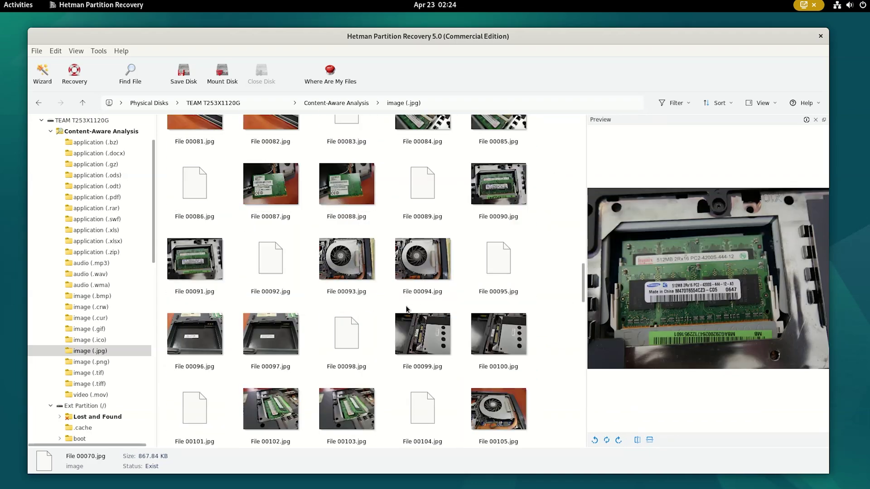
click(414, 329)
- Preview File 00141–00143 and 00159–00163.jpg further down the grid
scroll(403, 312, down, 2)
scroll(401, 311, down, 6)
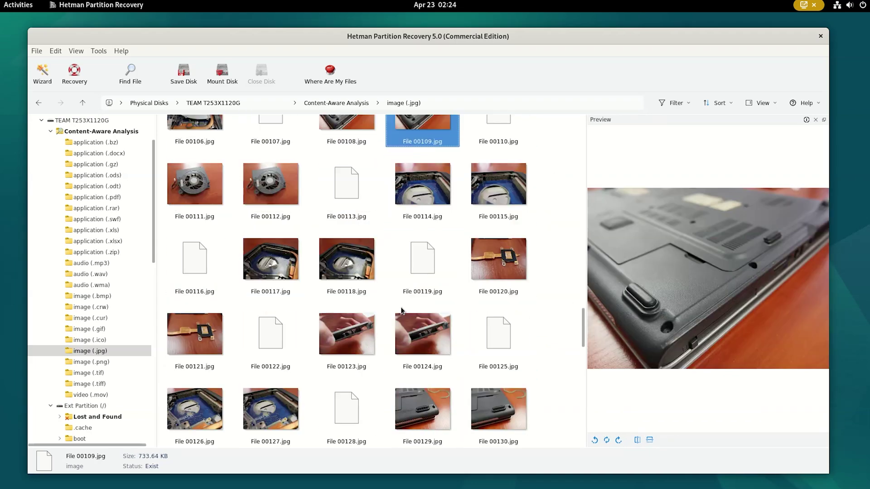
click(350, 272)
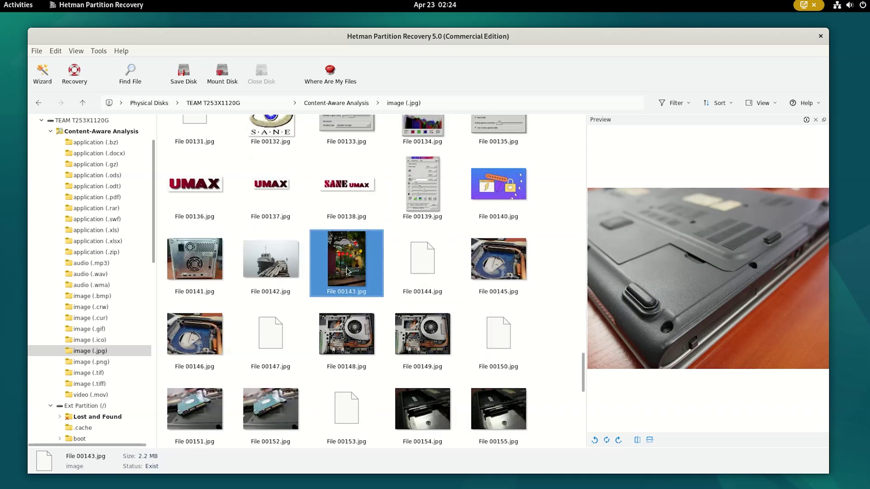
click(256, 264)
click(186, 256)
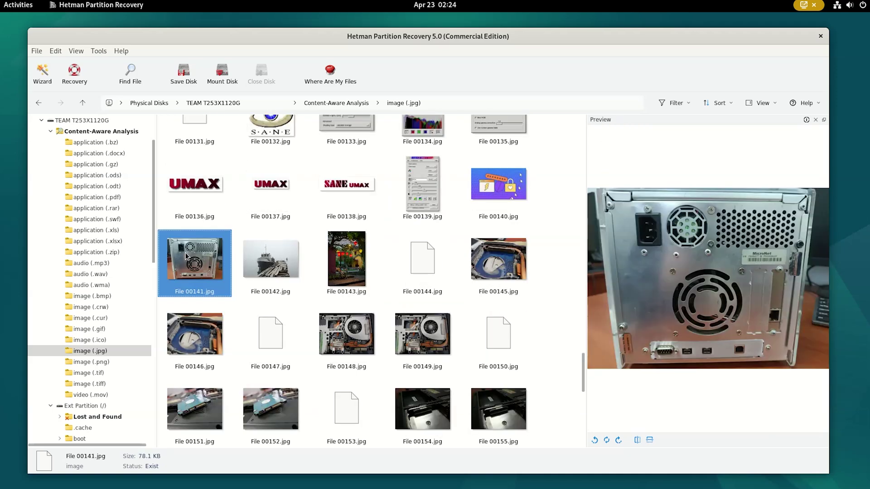
scroll(496, 303, down, 2)
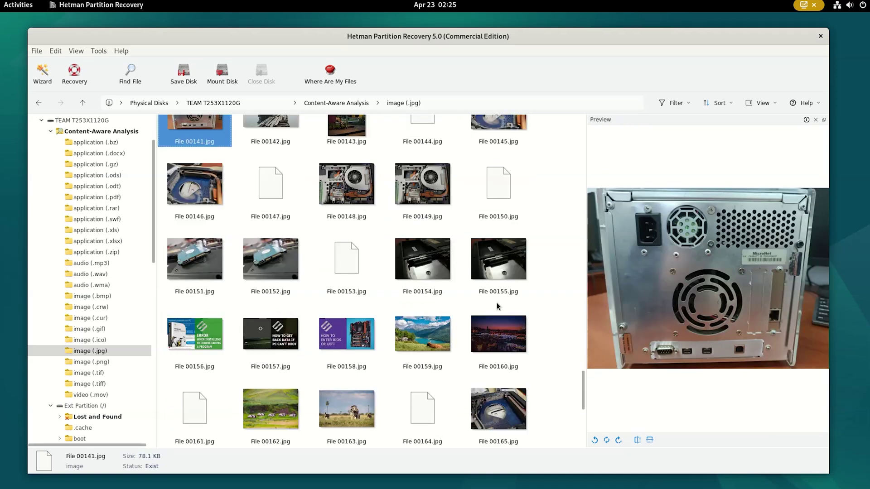
click(442, 334)
click(517, 339)
click(347, 408)
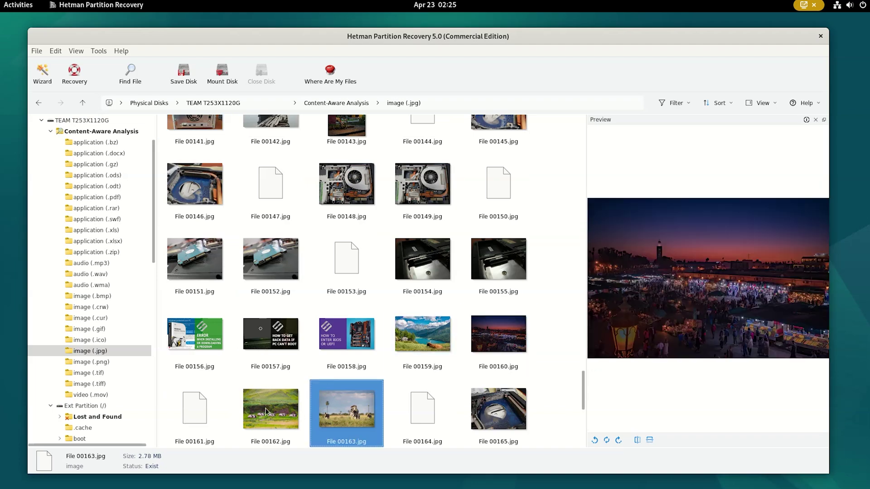
click(271, 408)
scroll(359, 284, down, 2)
scroll(359, 284, down, 1)
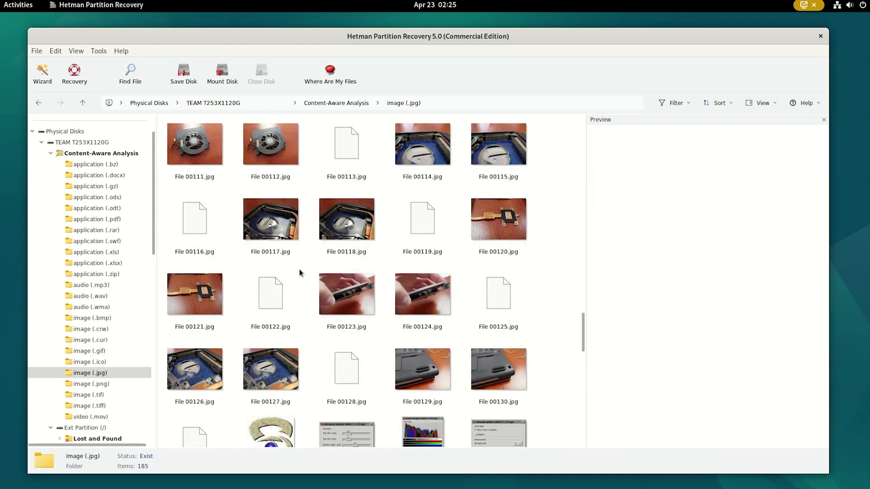
- Recover File 00123.jpg to the hard disk with the folder structure kept
click(349, 303)
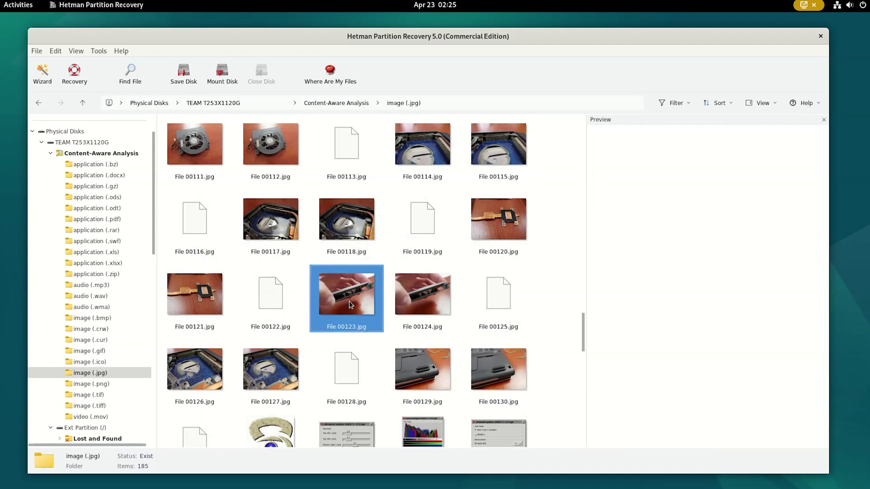
click(67, 75)
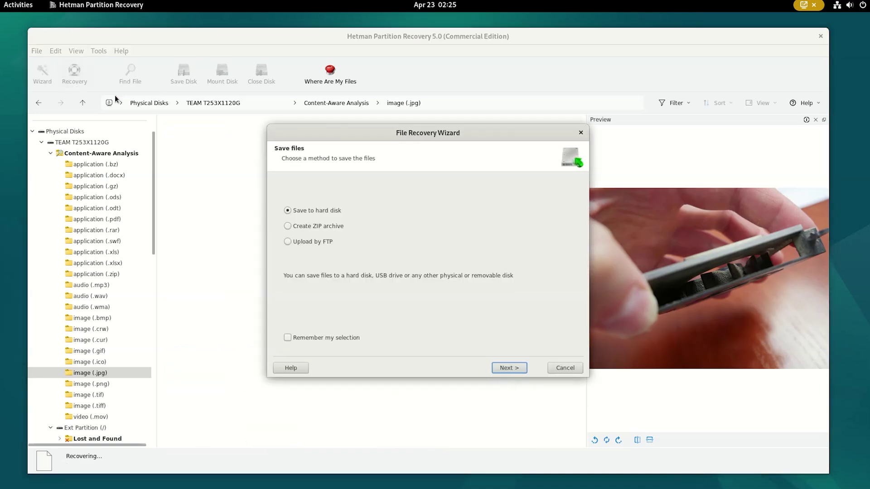
click(500, 372)
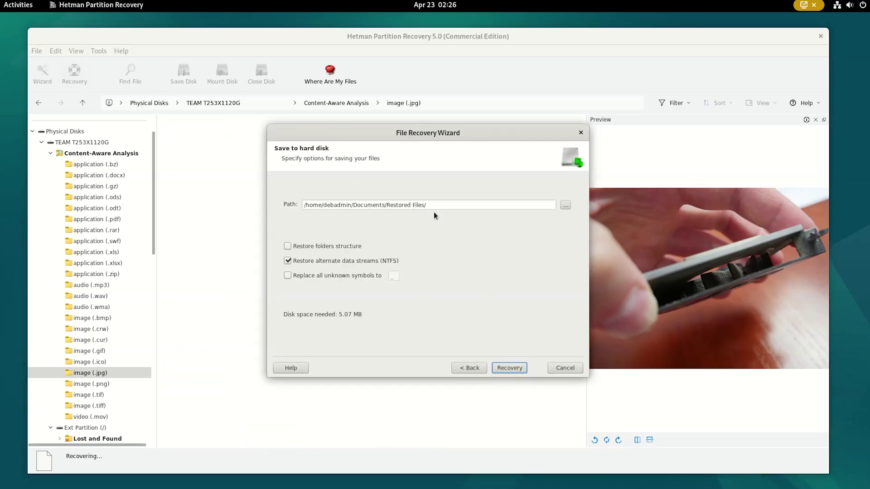
click(344, 245)
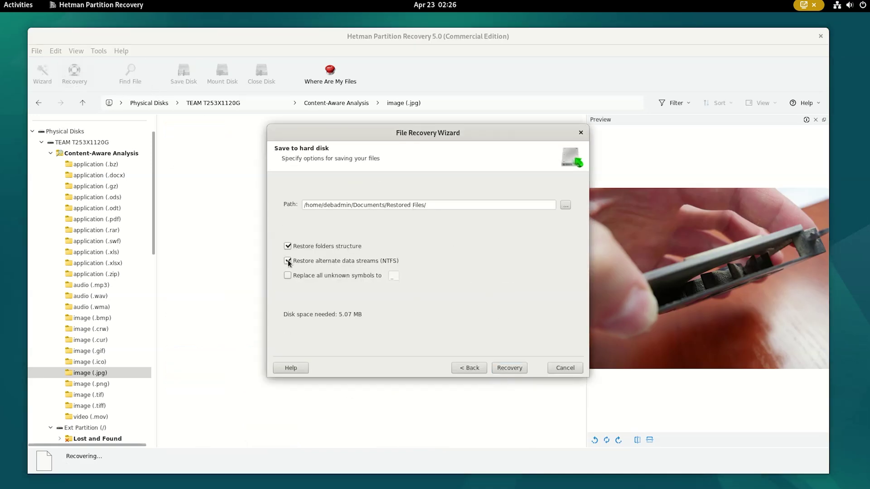
click(510, 368)
click(509, 368)
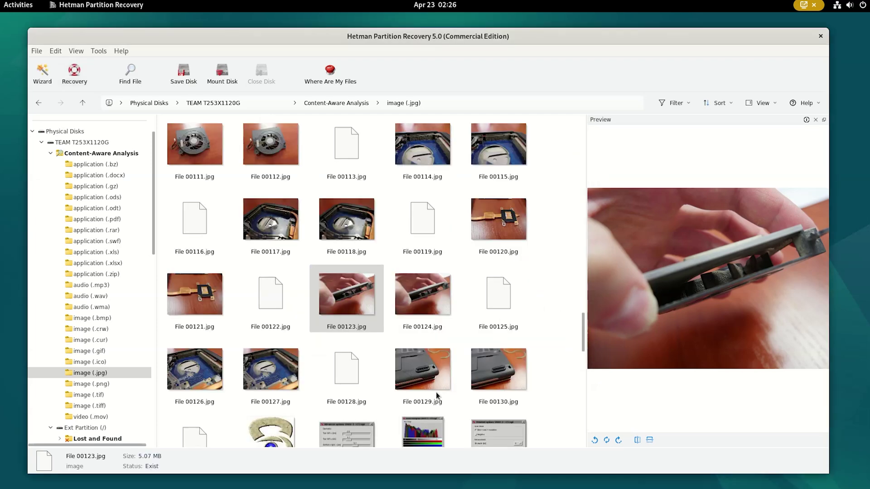
key(super)
- Open Documents > Restored Files in Files and view File 00123.jpg in Image Viewer
click(355, 463)
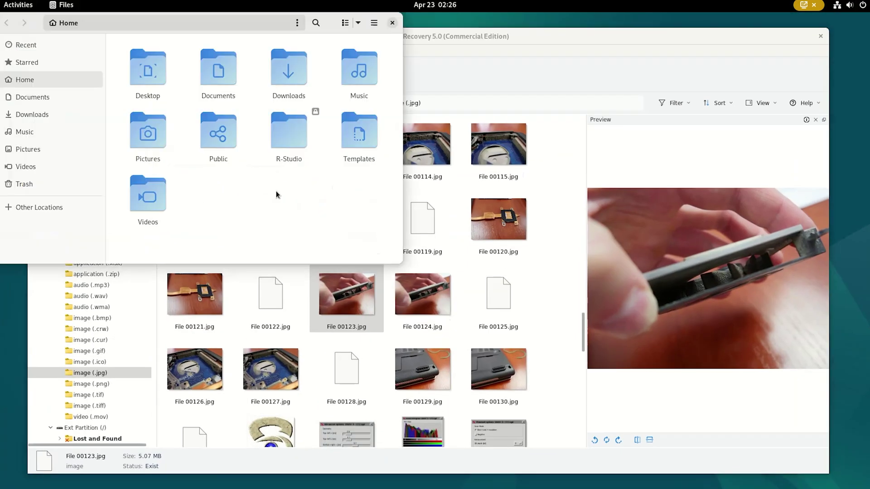
click(32, 97)
double_click(148, 77)
click(147, 80)
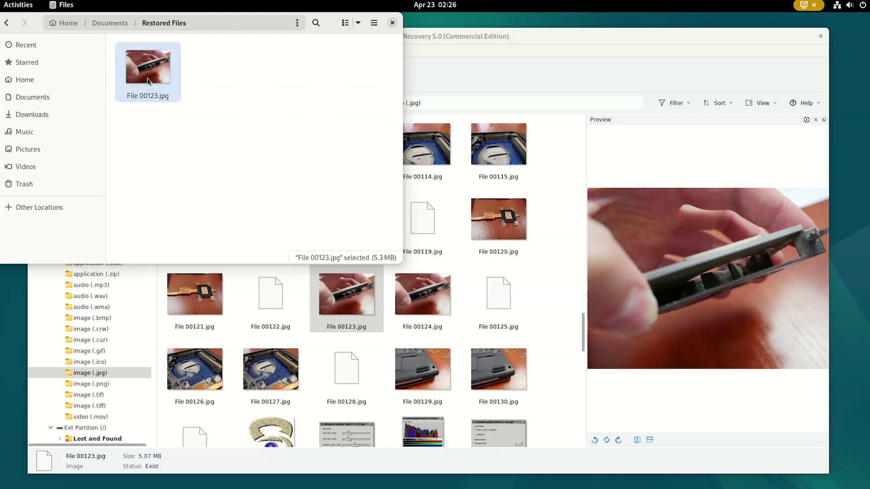
double_click(147, 80)
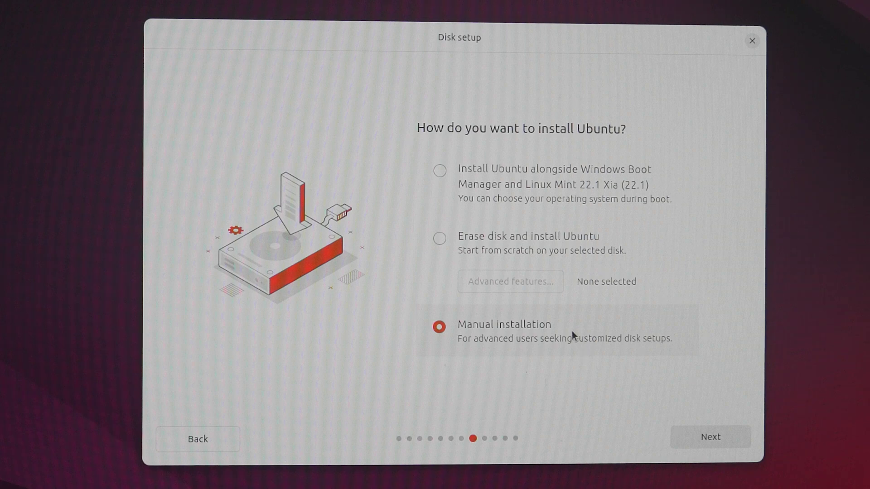
- Choose installing alongside Windows Boot Manager, review sda3 - 150.23 GB, then return to install type
click(572, 183)
click(724, 438)
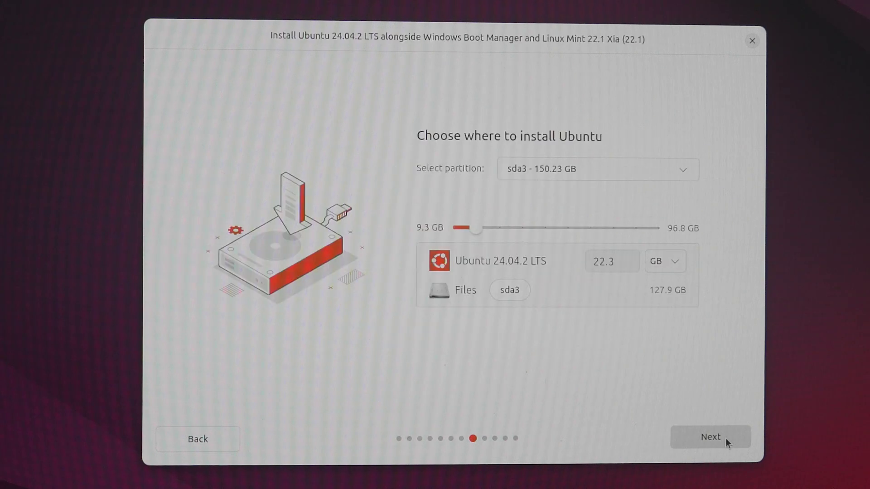
click(574, 170)
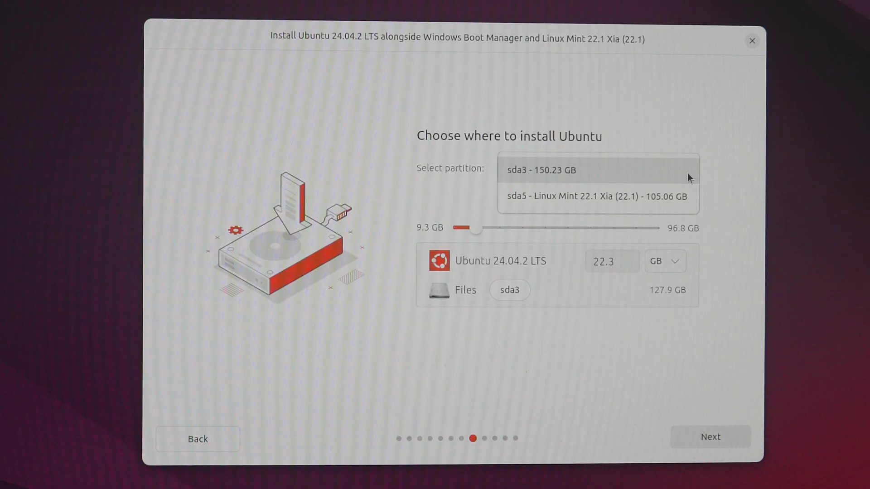
click(687, 175)
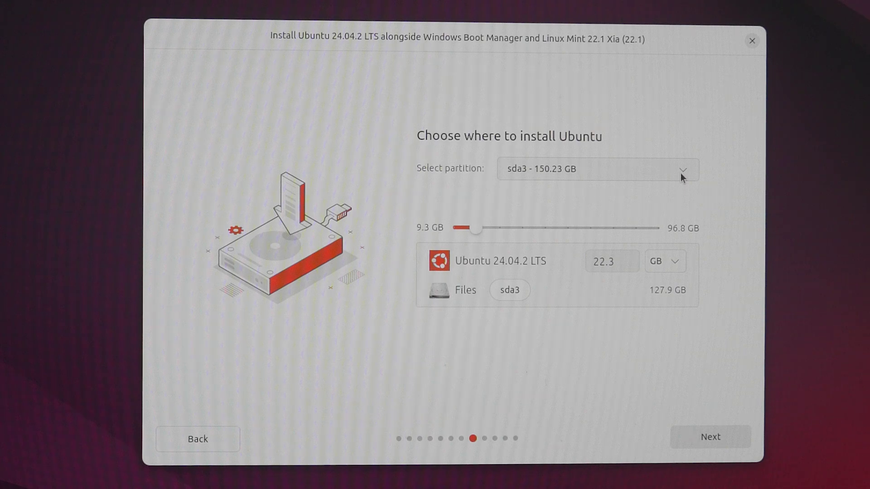
click(194, 444)
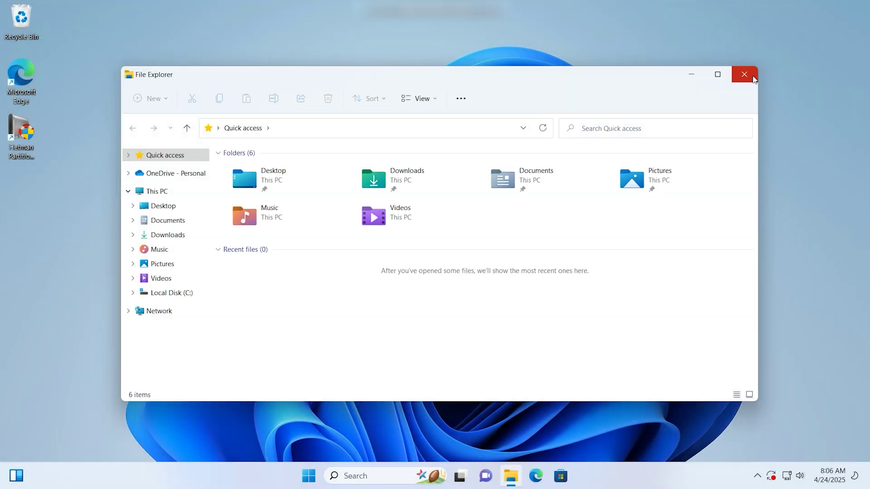
- Check Local Disk (C:) properties (93.3 GB free of 139 GB), then launch Disk Management
click(159, 191)
click(266, 194)
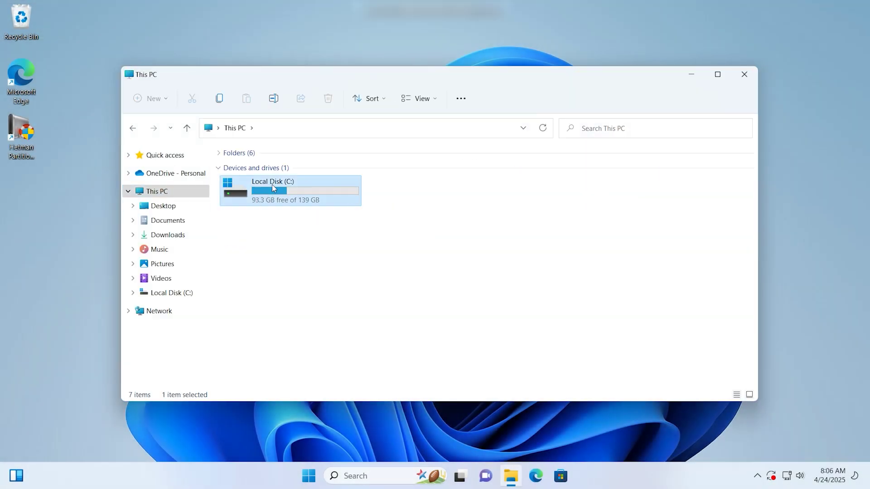
right_click(331, 194)
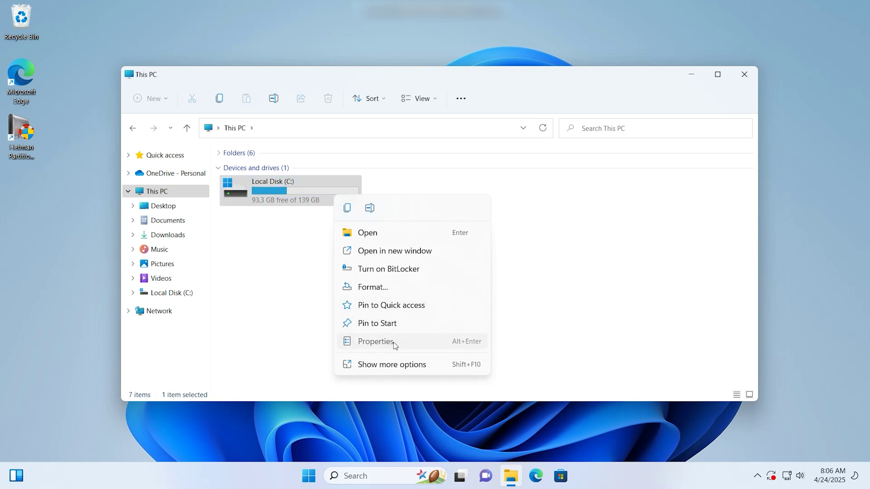
click(368, 340)
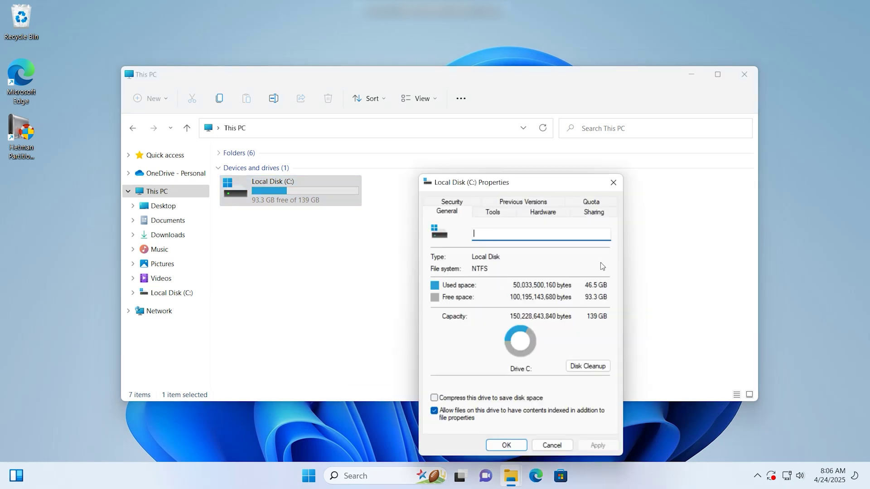
click(614, 183)
right_click(308, 476)
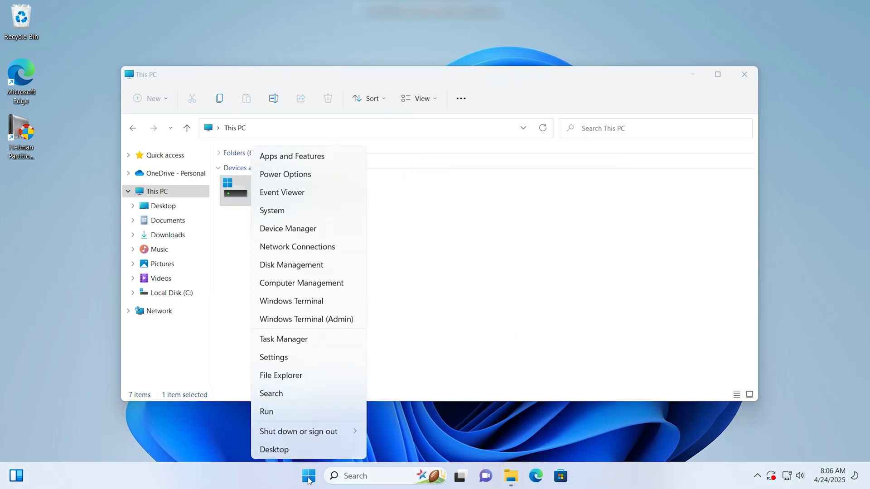
click(321, 267)
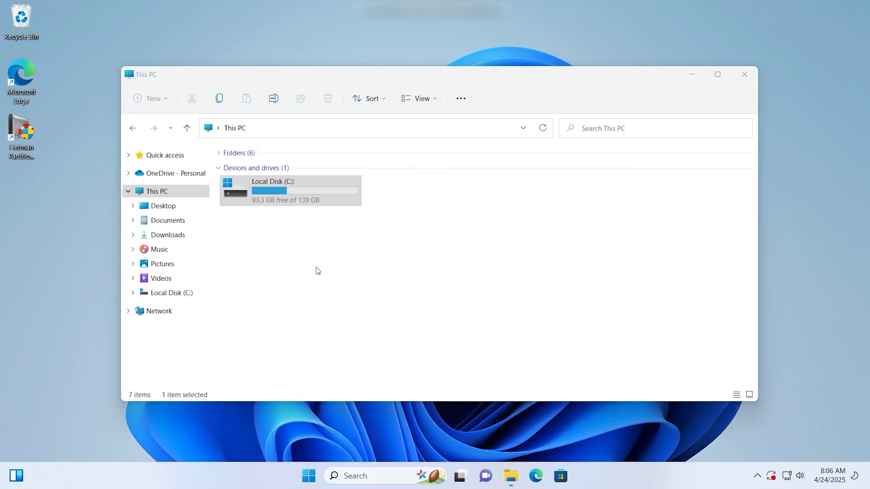
- Reposition and enlarge Disk Management and compare its (C:) partition with This PC's Local Disk (C:)
drag(198, 67, 171, 30)
drag(478, 356, 651, 433)
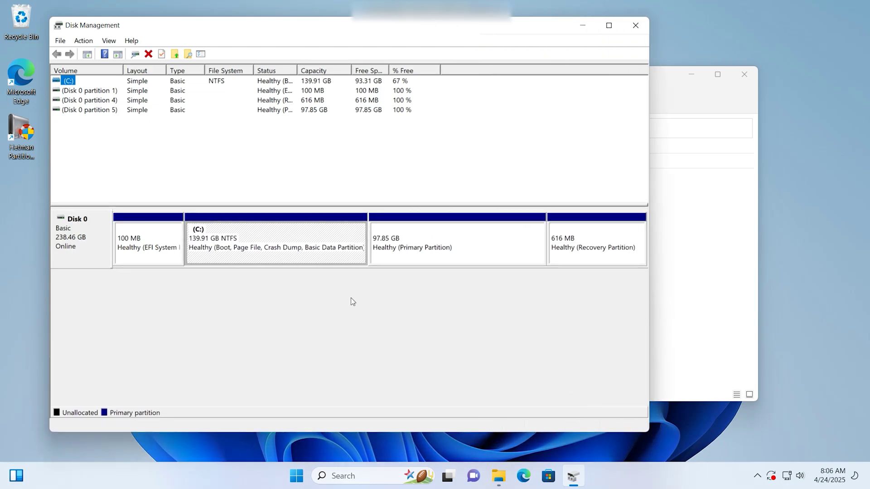
click(251, 248)
click(693, 252)
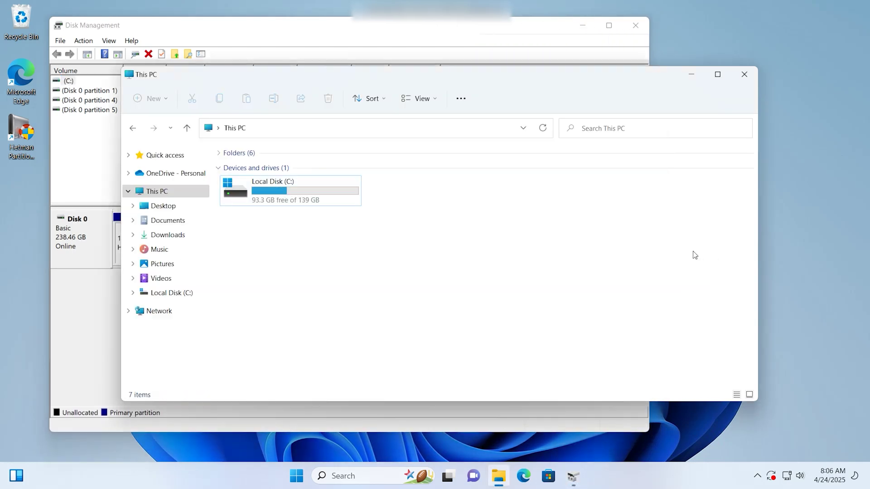
click(270, 194)
click(343, 56)
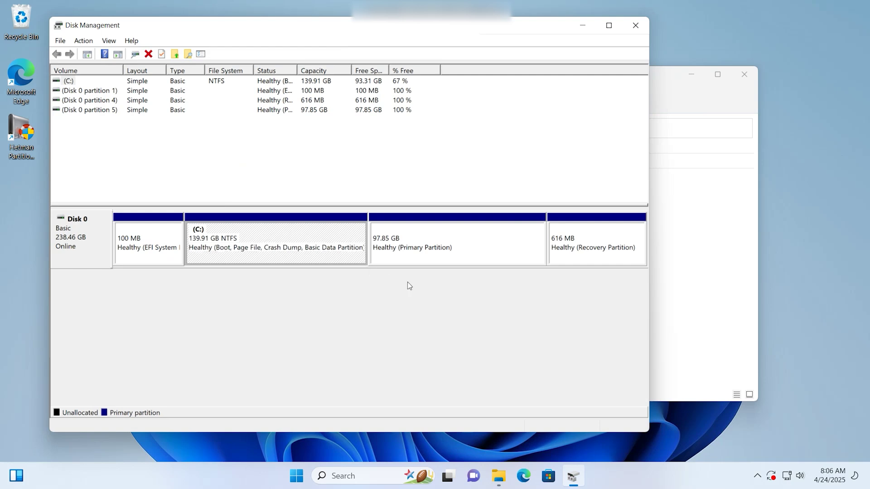
- Inspect the 97.85 GB primary partition's actions, then launch Hetman Partition Recovery
click(454, 249)
right_click(480, 246)
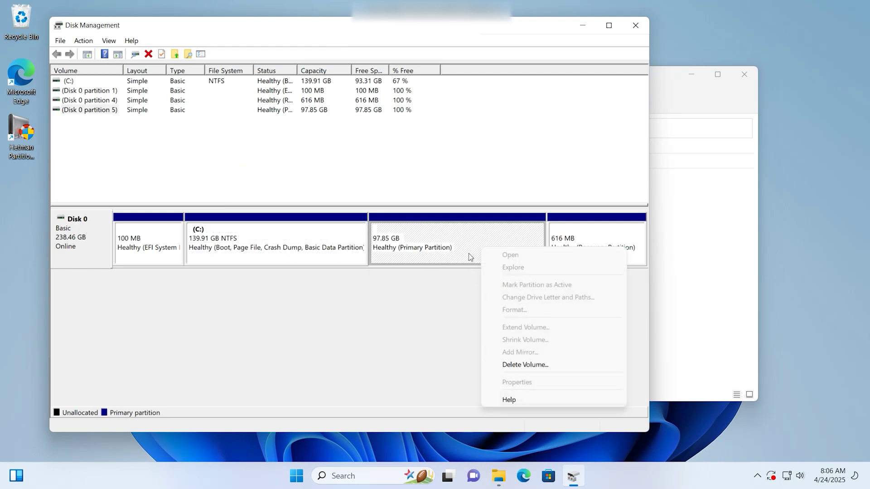
click(448, 292)
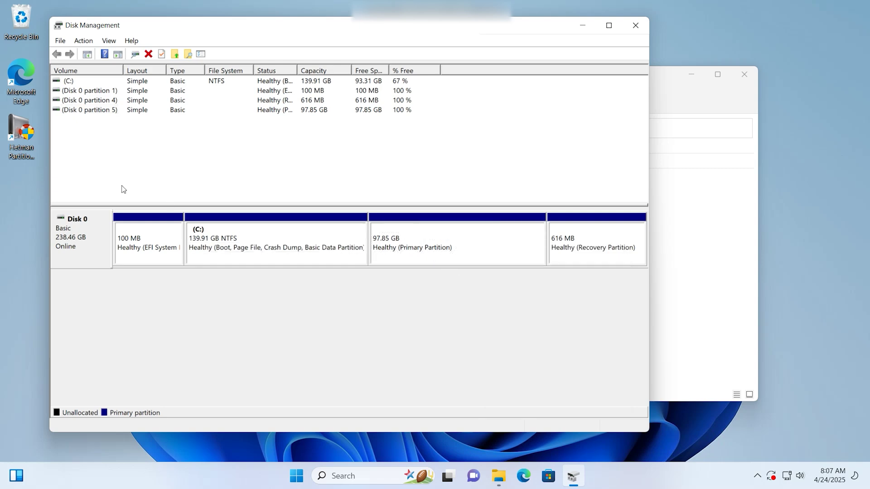
double_click(21, 138)
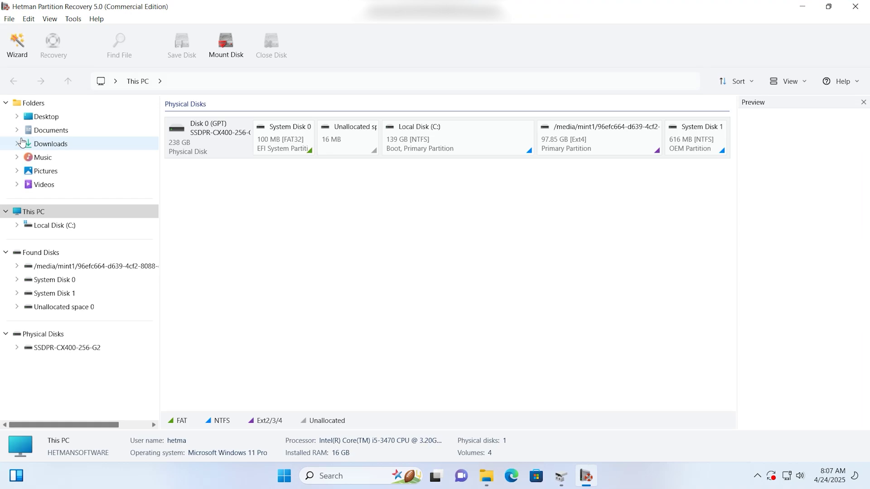
- Review Local Disk (C:)'s properties, including its Physical Disk details
click(458, 146)
right_click(454, 146)
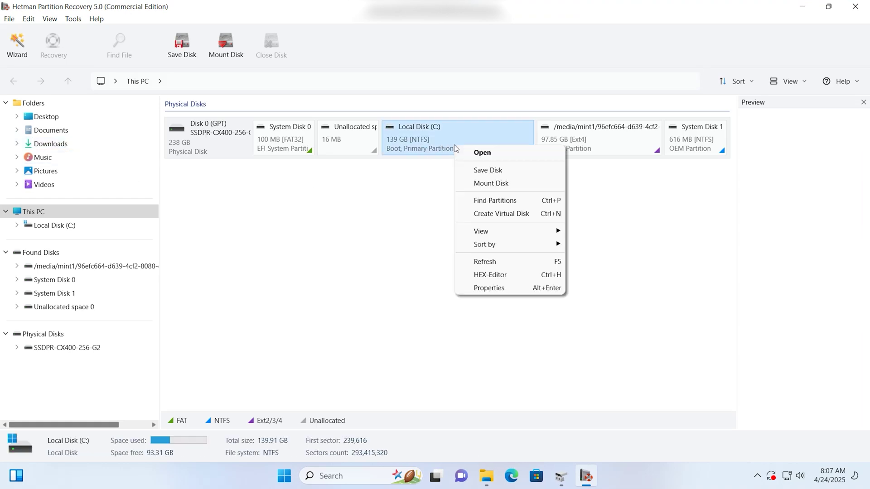
click(491, 288)
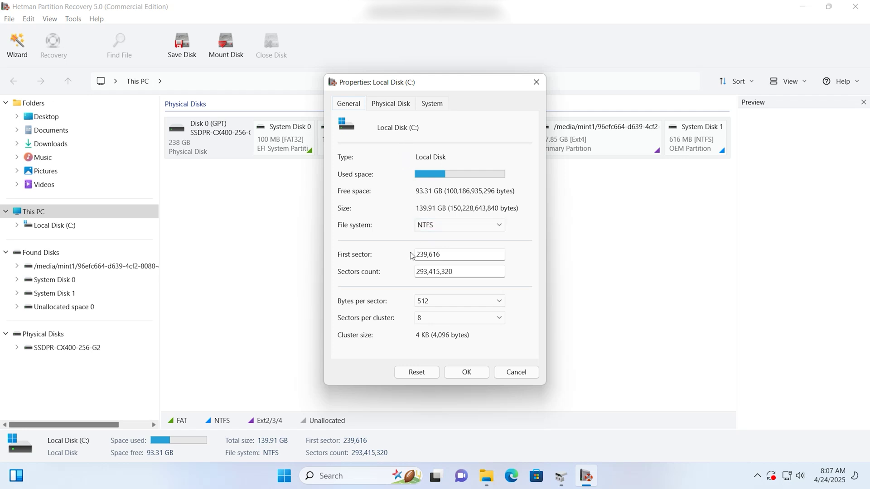
click(401, 105)
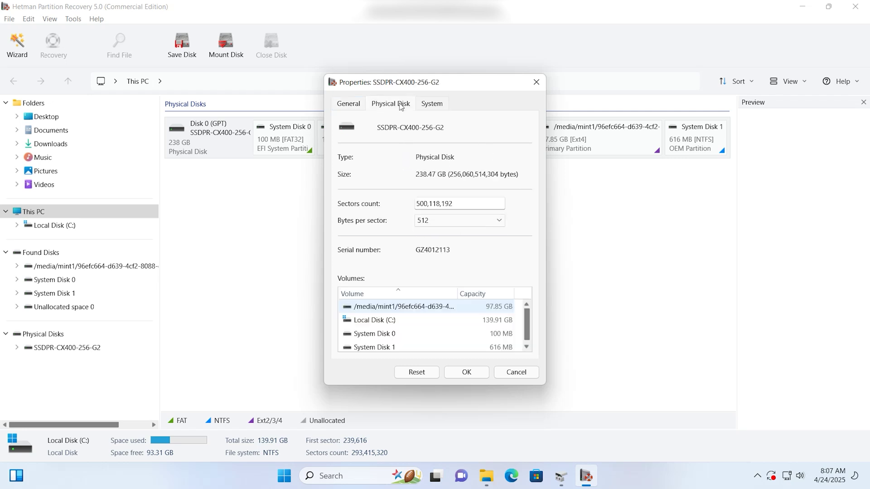
click(536, 82)
- Check the 97.85 GB Ext4 partition's properties and mount path, then open it for recovery
click(564, 140)
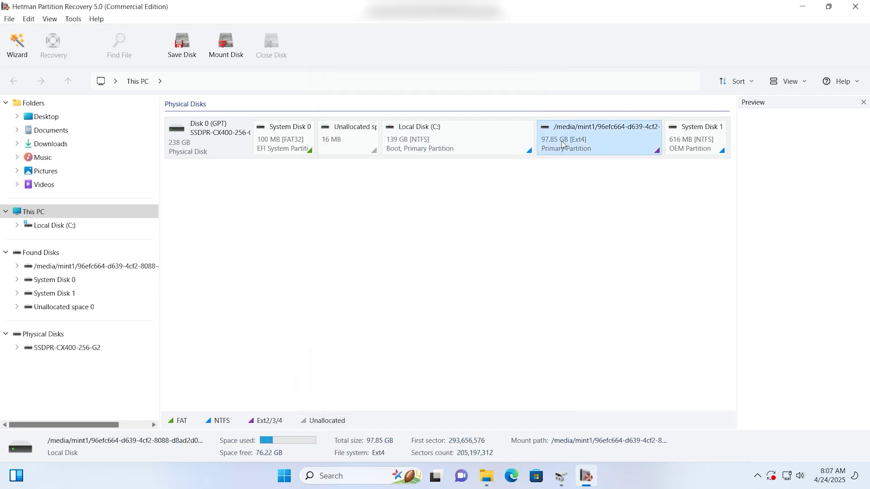
right_click(614, 145)
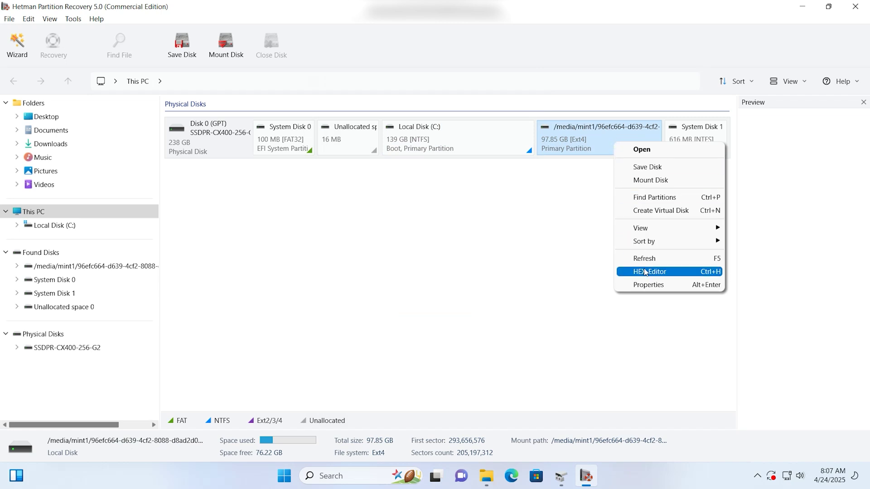
click(647, 285)
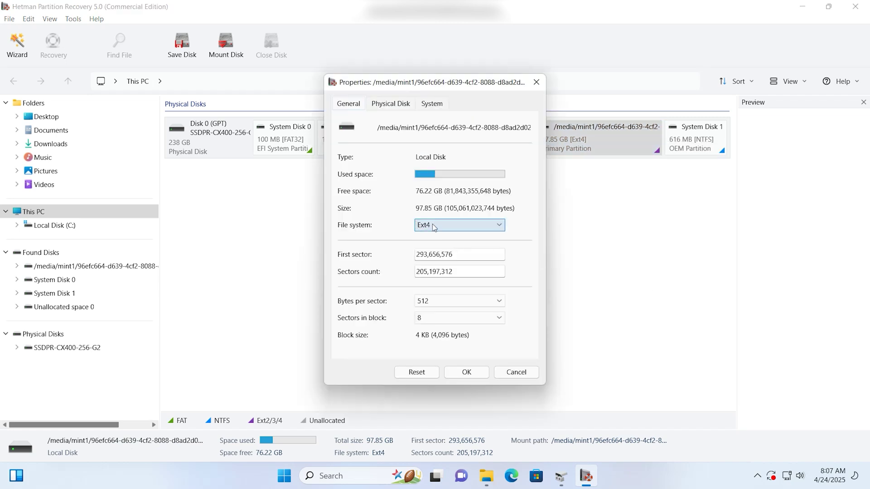
drag(378, 128, 496, 129)
click(391, 105)
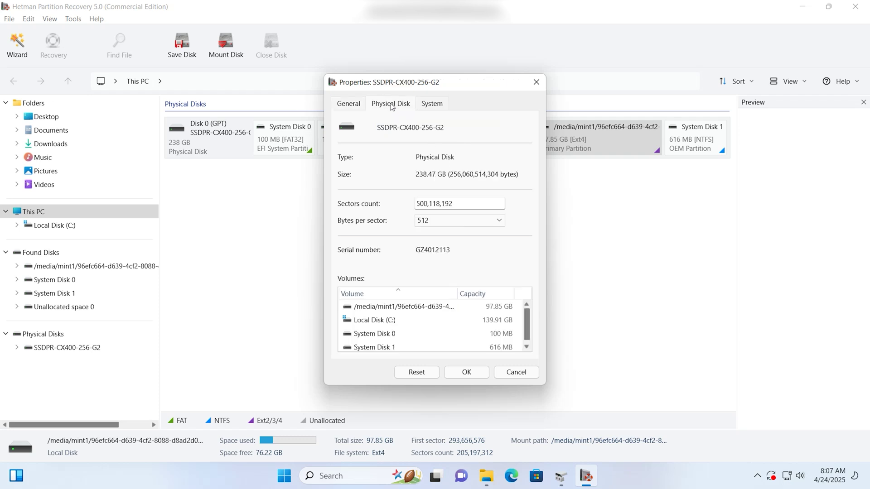
double_click(399, 307)
right_click(583, 135)
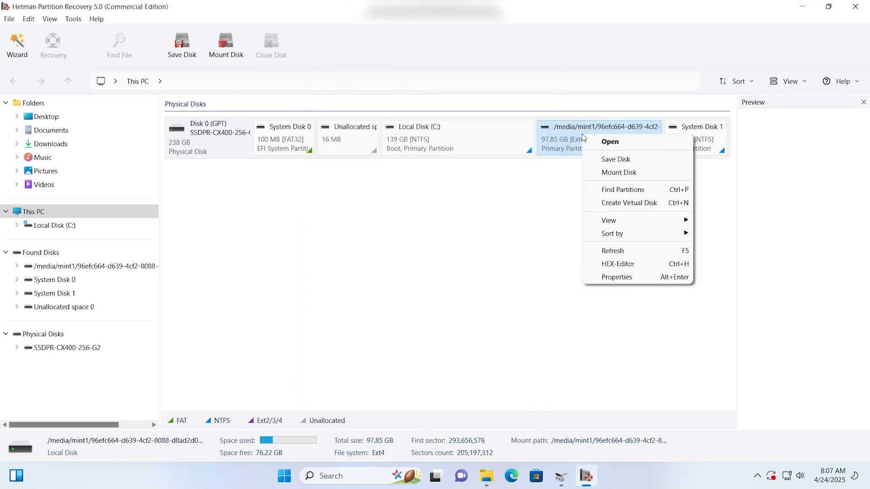
click(619, 143)
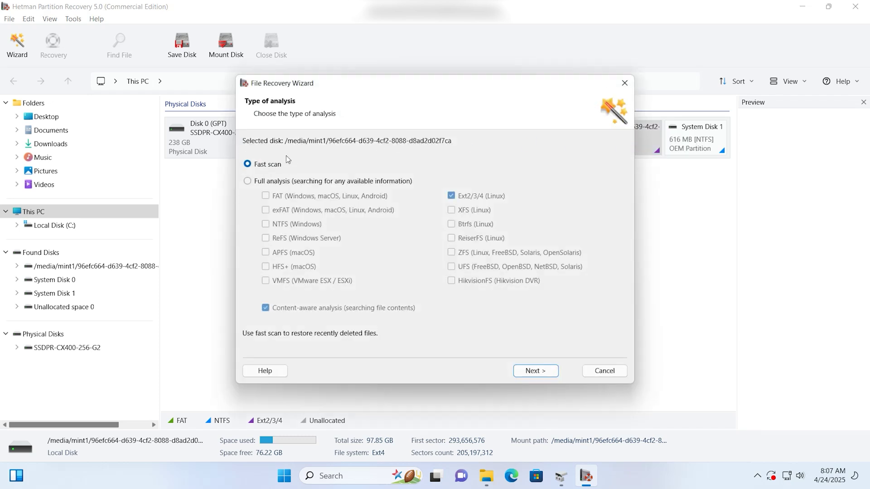
- Run a Fast scan of the Ext4 partition and finish to view its root folders
click(536, 371)
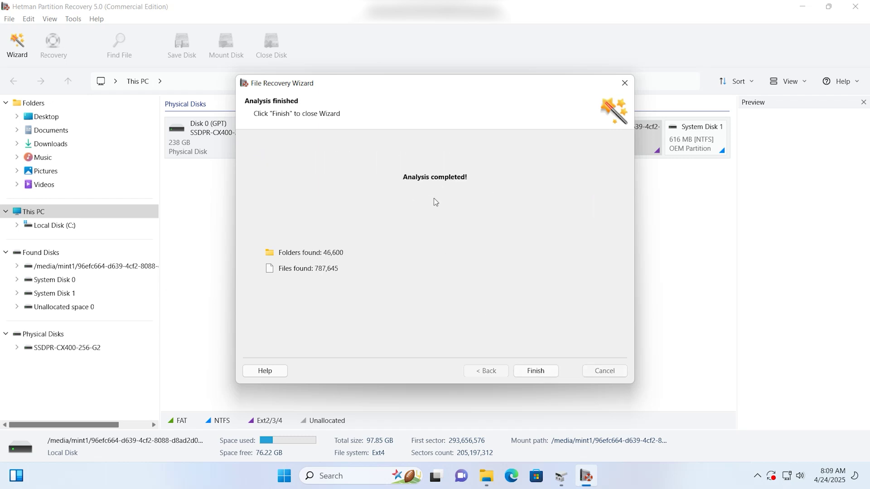
click(535, 371)
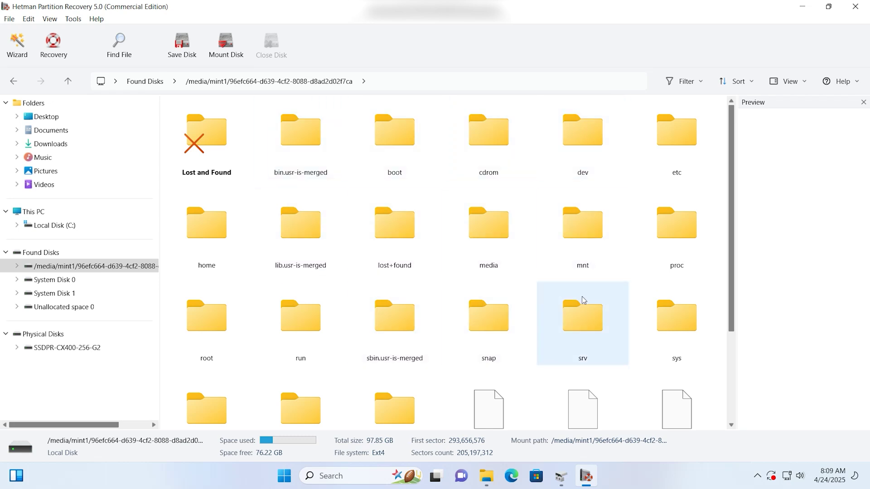
- Browse to home > hetmansoftware > Documents > Restored Files on the Ext4 partition
click(173, 217)
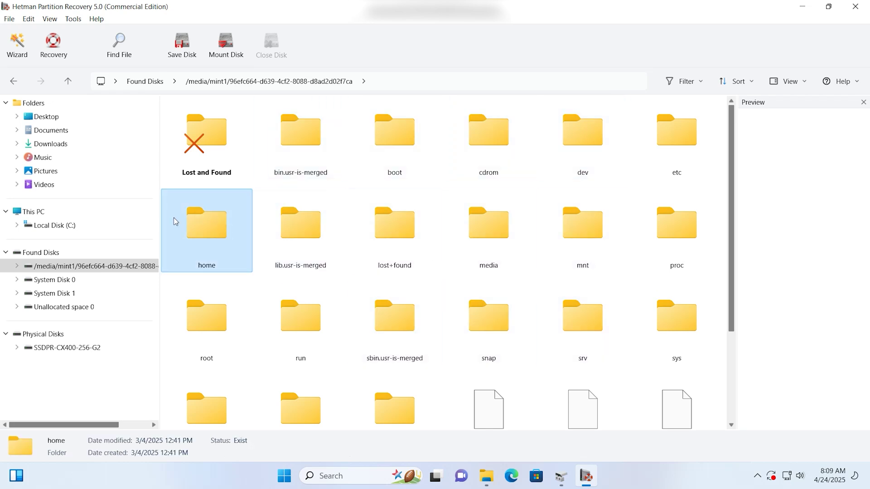
double_click(209, 220)
click(213, 149)
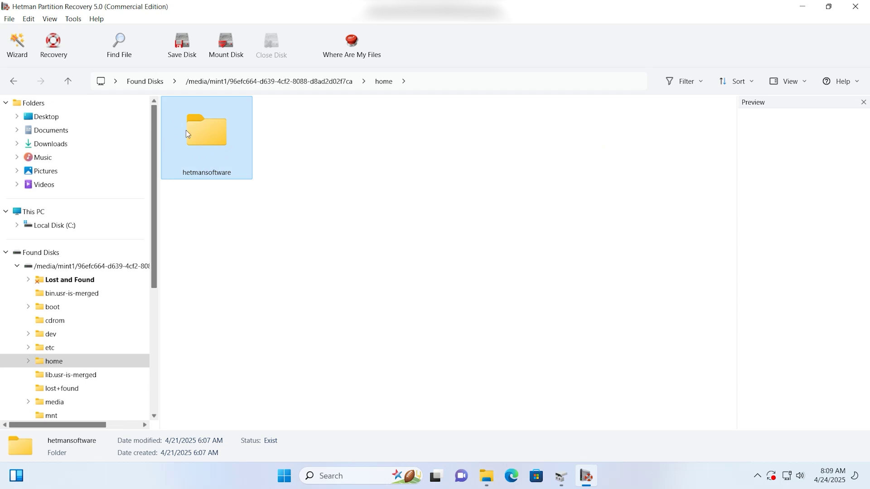
double_click(210, 125)
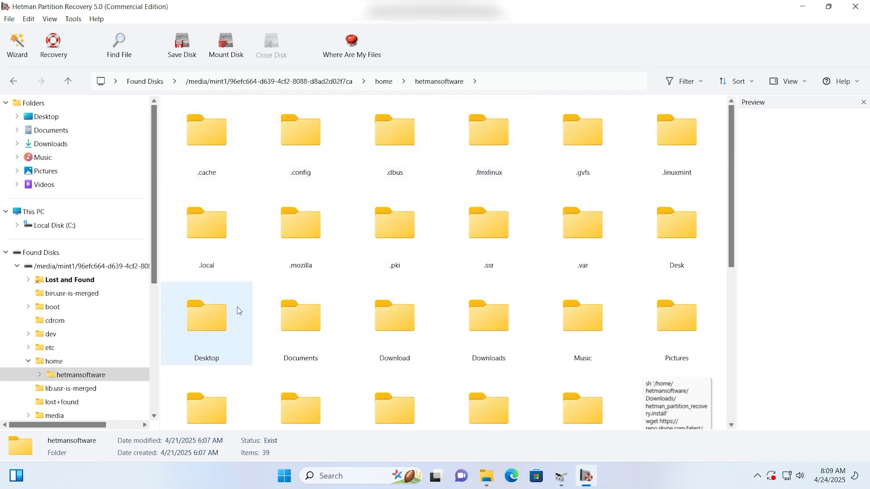
double_click(298, 319)
double_click(220, 131)
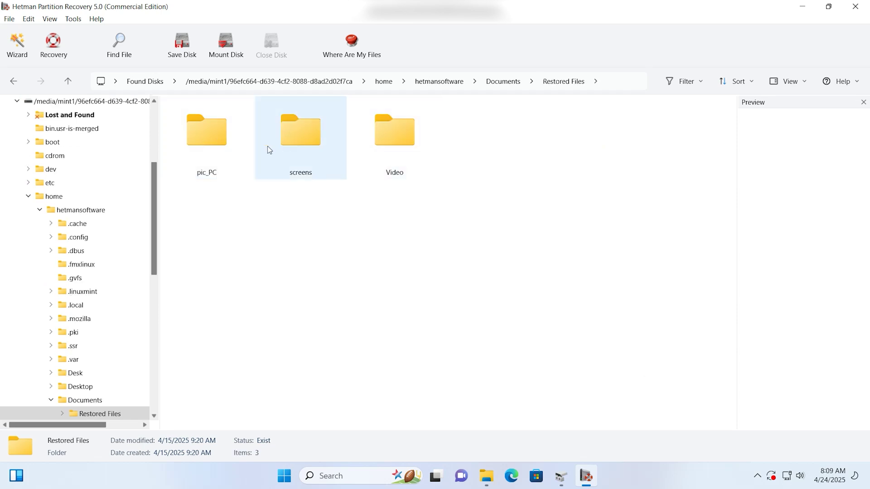
- Preview pic_PC photos P7210758, P7210783, P7210791 and P7210790.JPG in a wider preview pane
double_click(205, 141)
click(394, 226)
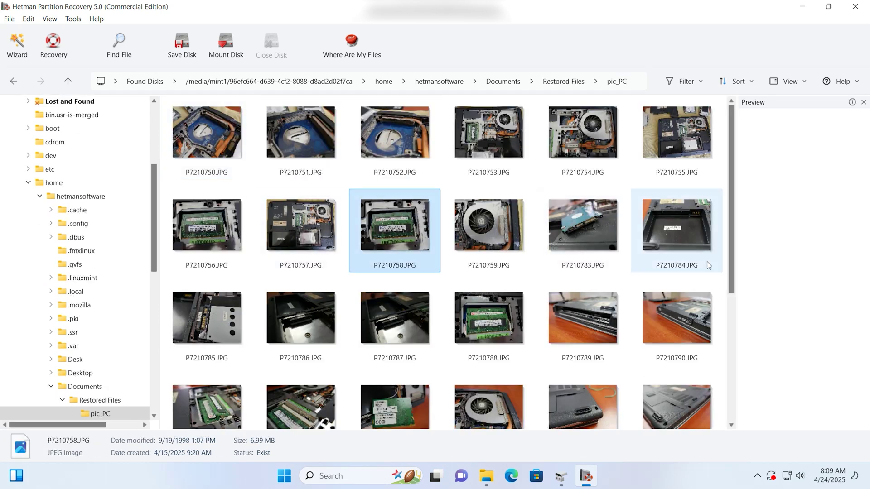
drag(735, 262, 597, 260)
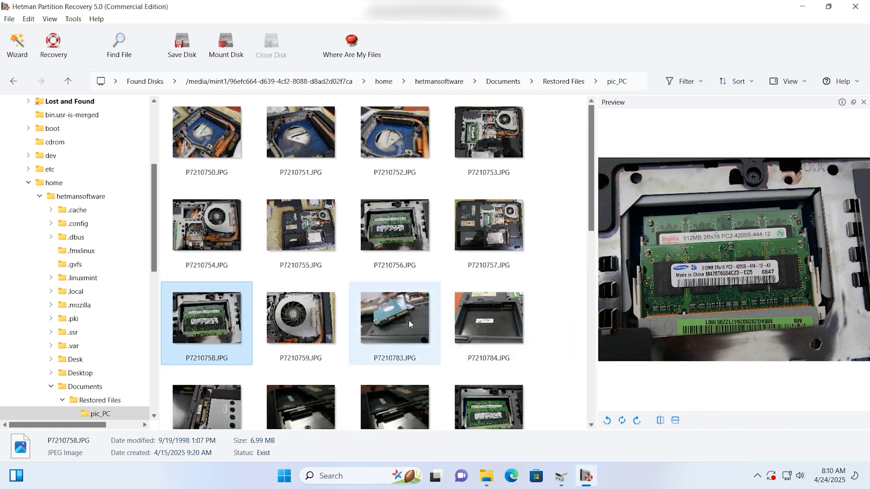
click(389, 319)
scroll(396, 329, down, 4)
click(404, 340)
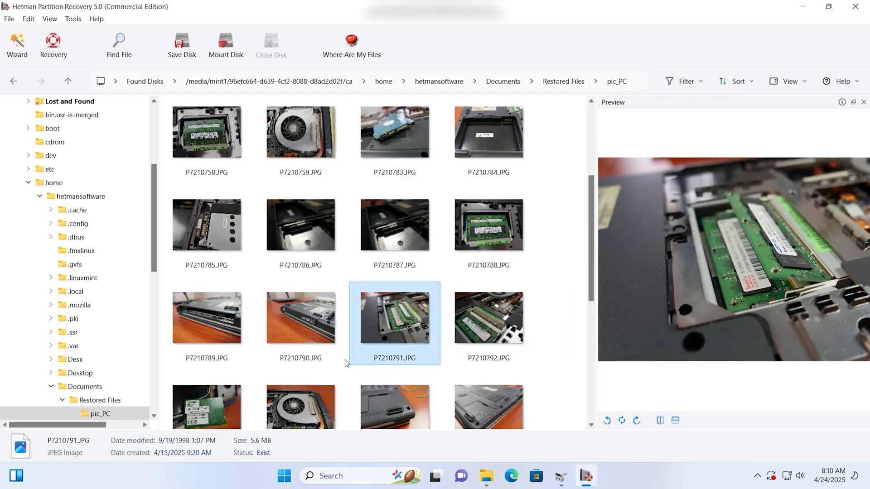
click(299, 334)
- Preview the Water and Glacier Express videos in the Video folder
click(68, 81)
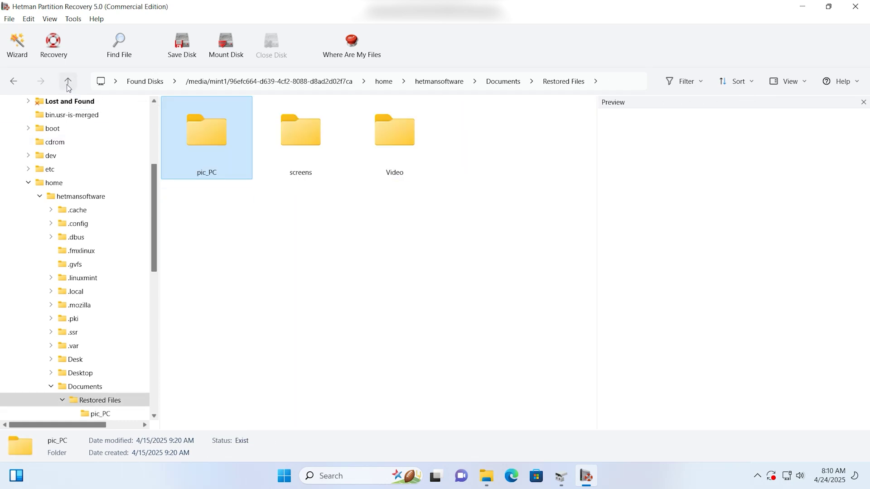
double_click(395, 138)
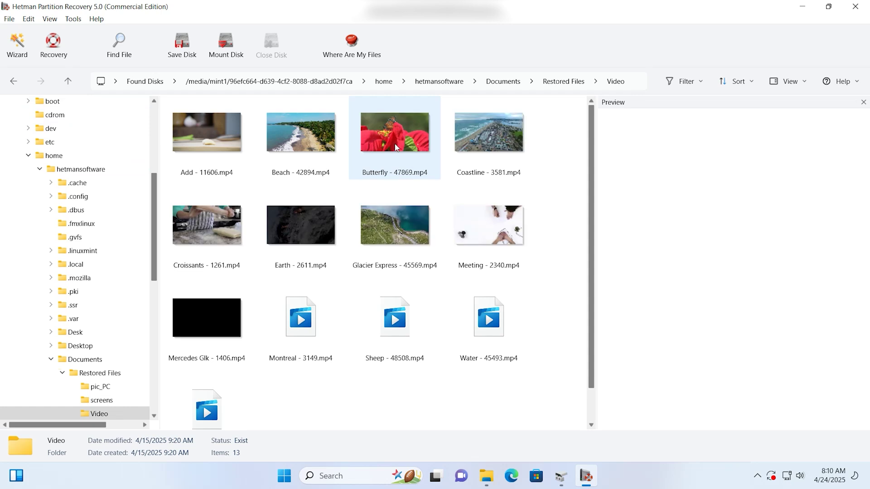
click(493, 308)
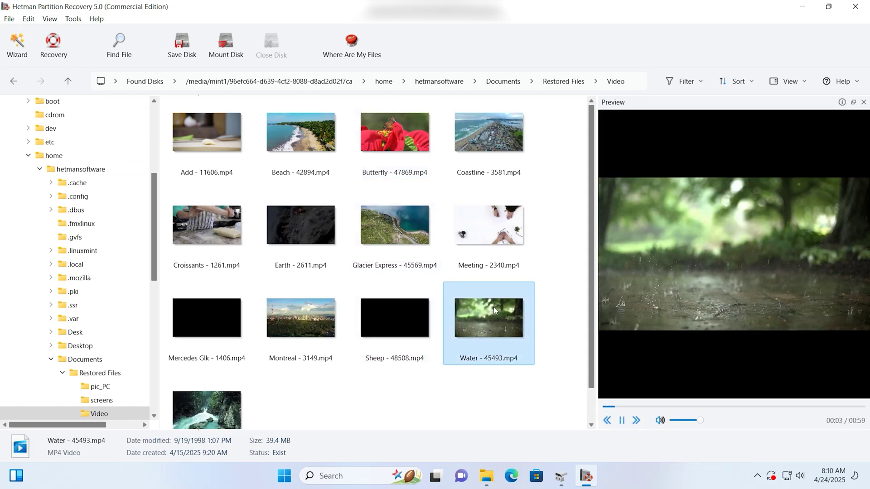
click(379, 241)
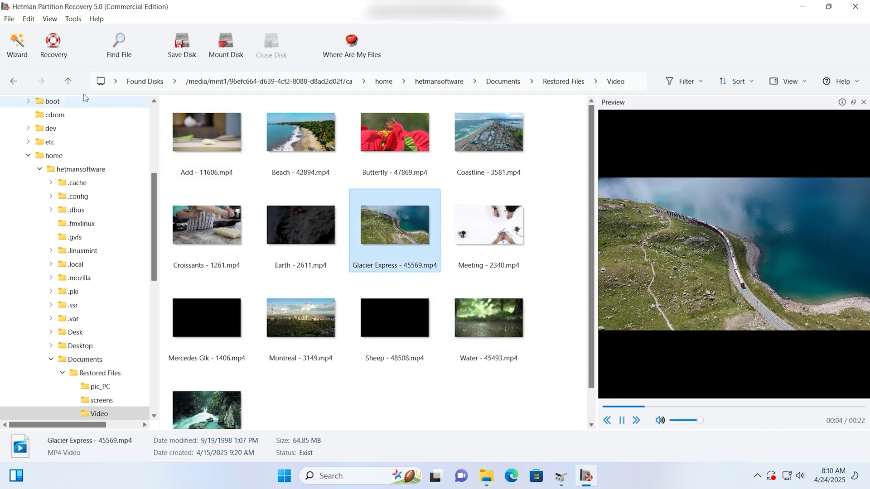
- In Desktop > files > documents, preview Commercial Proposition, Boot Error and Price_EN_2021.xlsx
click(67, 84)
click(68, 84)
click(67, 84)
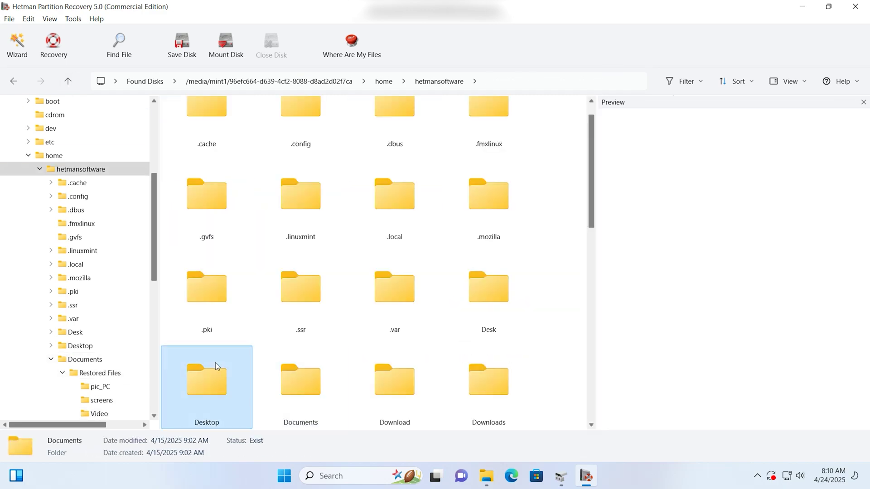
scroll(216, 362, down, 2)
double_click(213, 293)
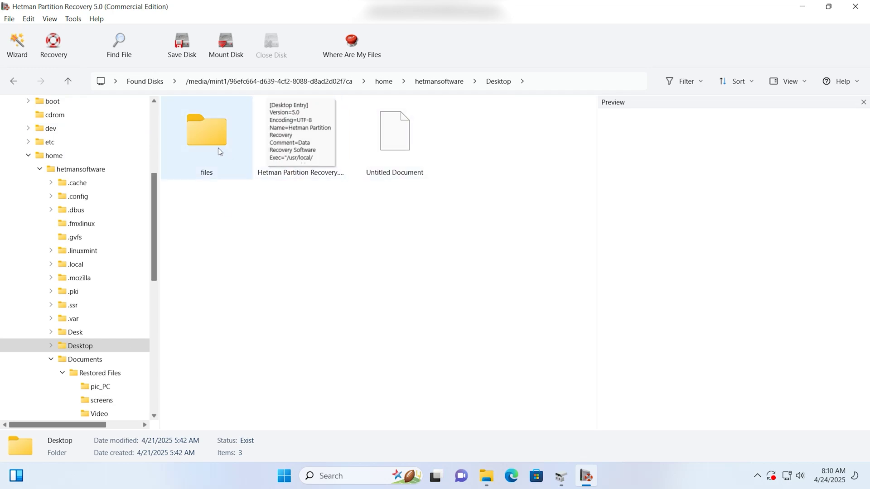
double_click(201, 143)
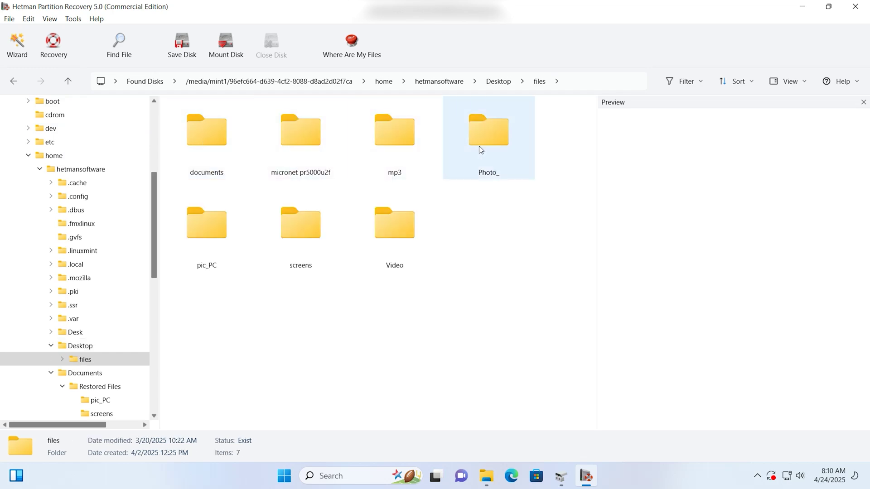
double_click(222, 154)
click(300, 228)
click(393, 236)
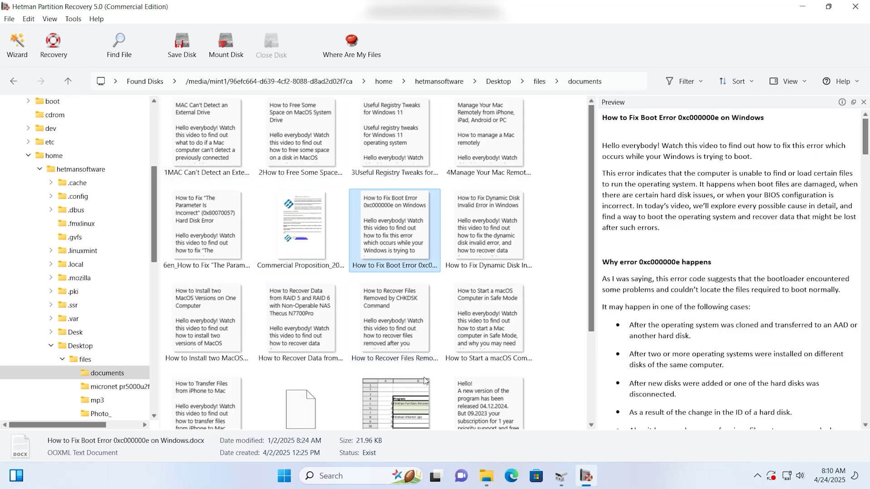
click(394, 401)
- Preview 1672385459660.JPEG and Screenshot_1.png in micronet pr5000u2f, then return to files
click(69, 82)
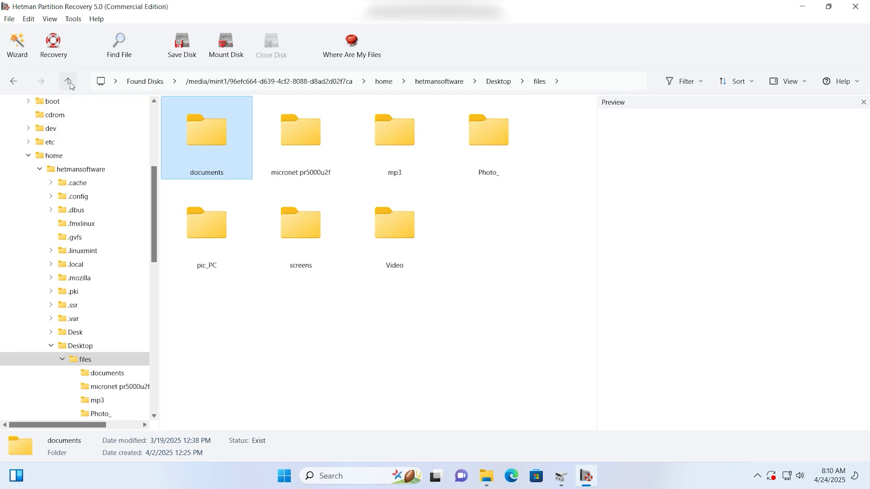
double_click(298, 132)
click(301, 136)
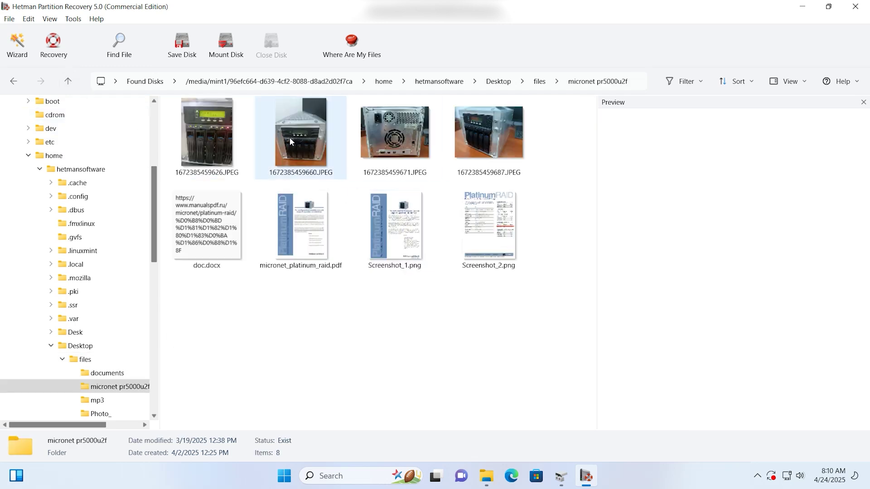
click(393, 224)
click(68, 82)
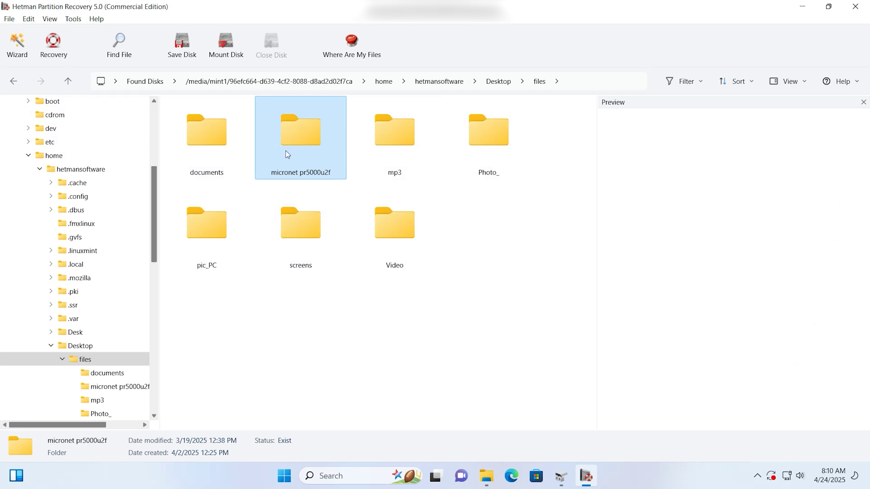
- Recover the selected files to Documents\DataRecovery with folder structure restored, then finish
click(56, 51)
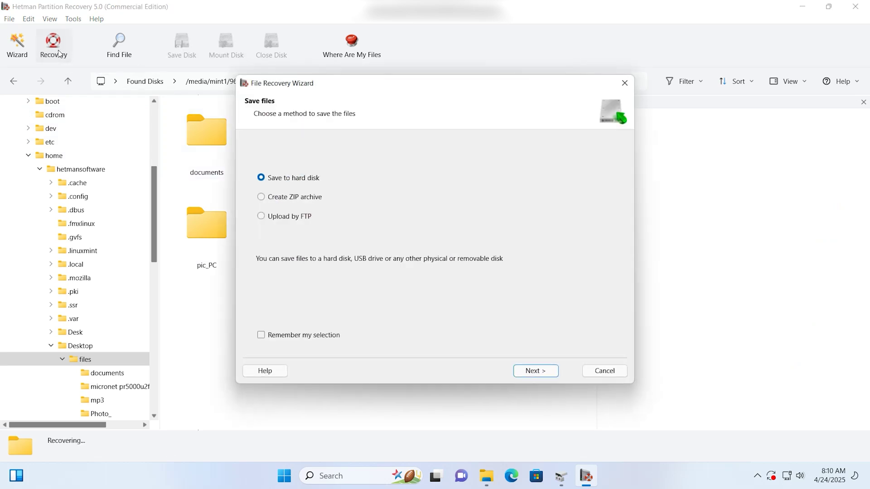
click(542, 375)
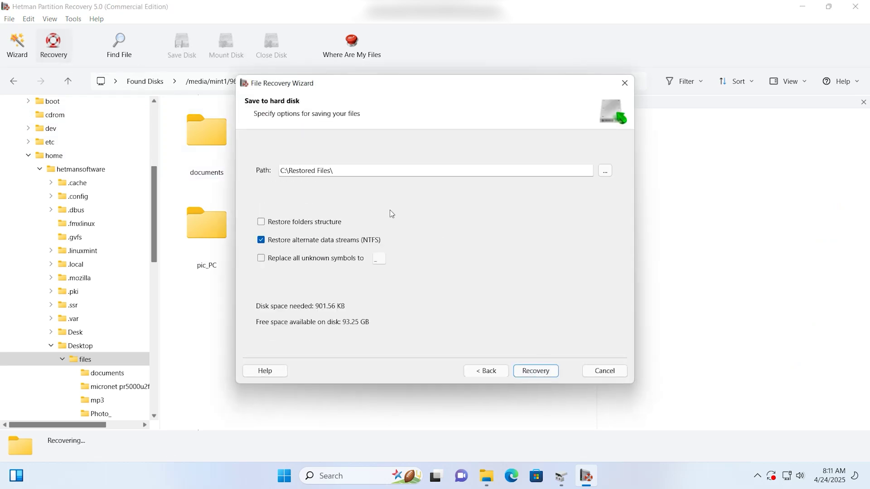
click(605, 170)
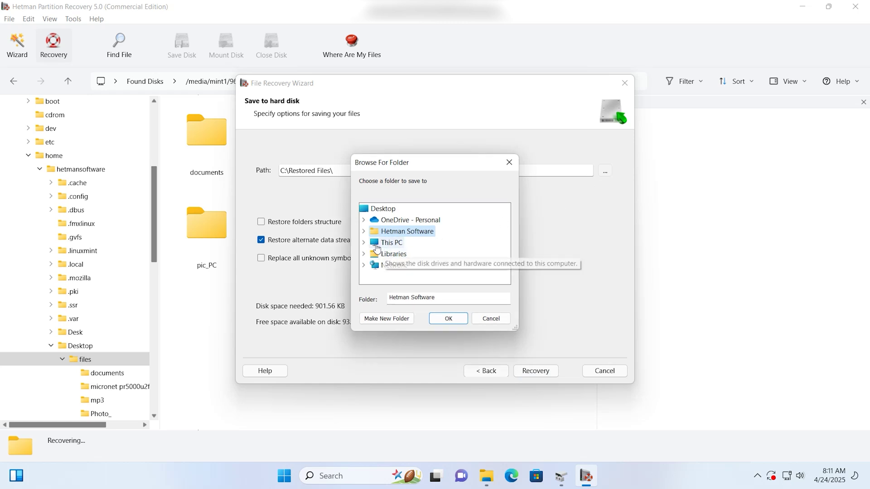
click(363, 233)
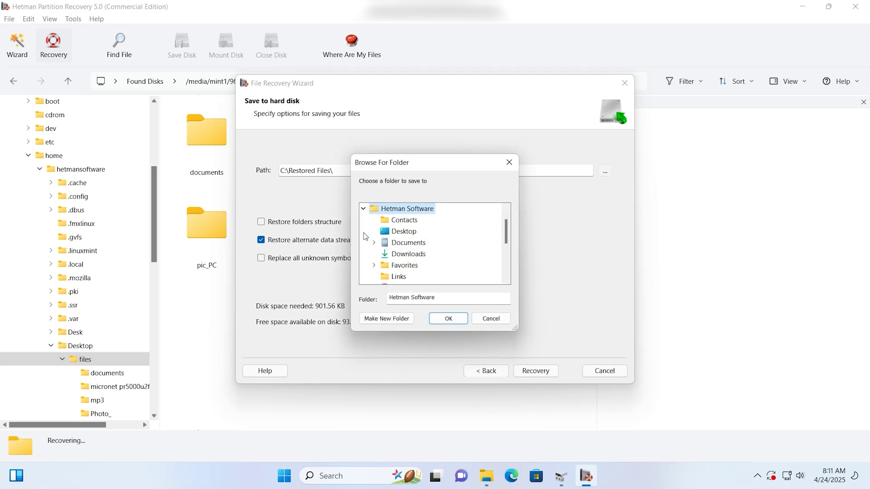
double_click(398, 250)
click(449, 320)
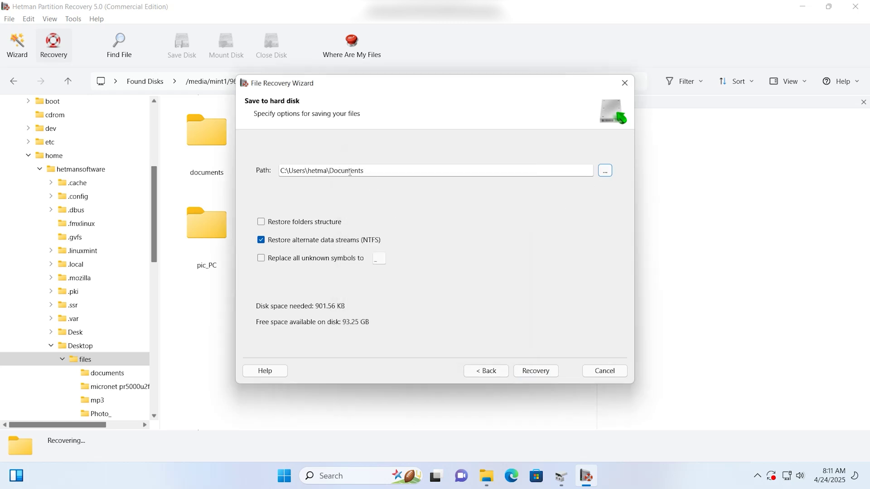
click(375, 172)
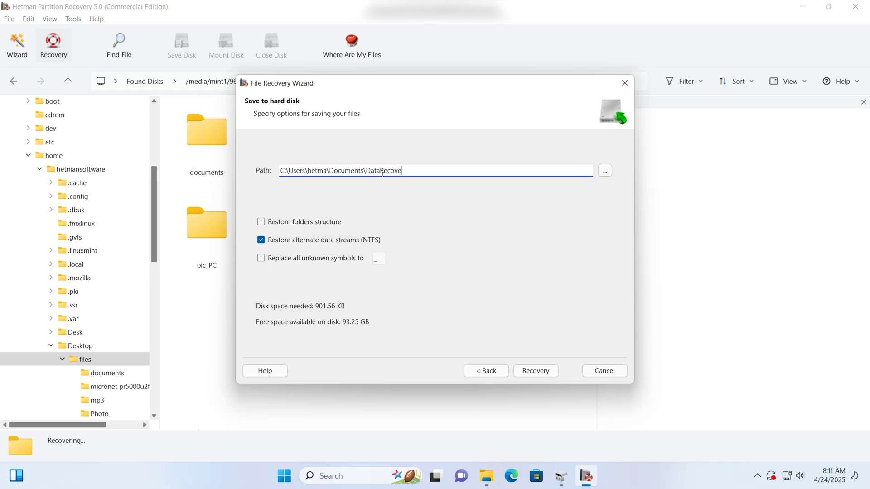
click(329, 223)
click(536, 371)
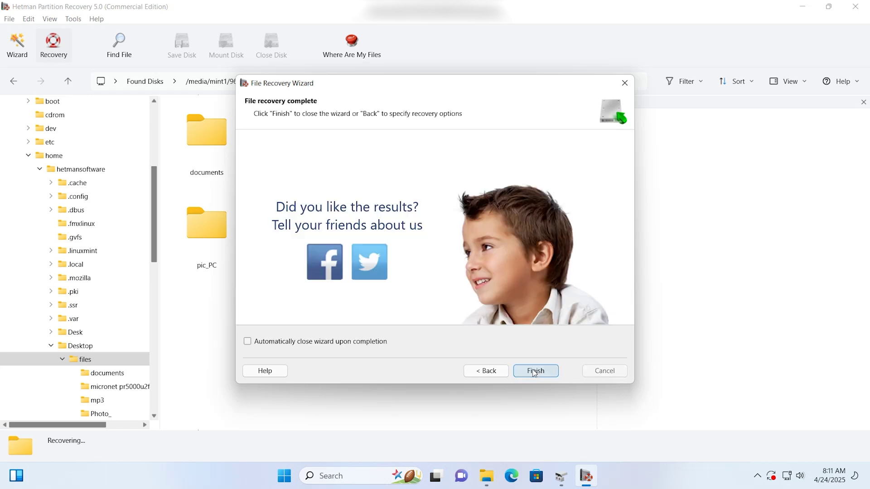
click(531, 374)
- Minimize the recovery program, open Documents\DataRecovery\micronet pr5000u2f and page through its recovered photos
click(800, 8)
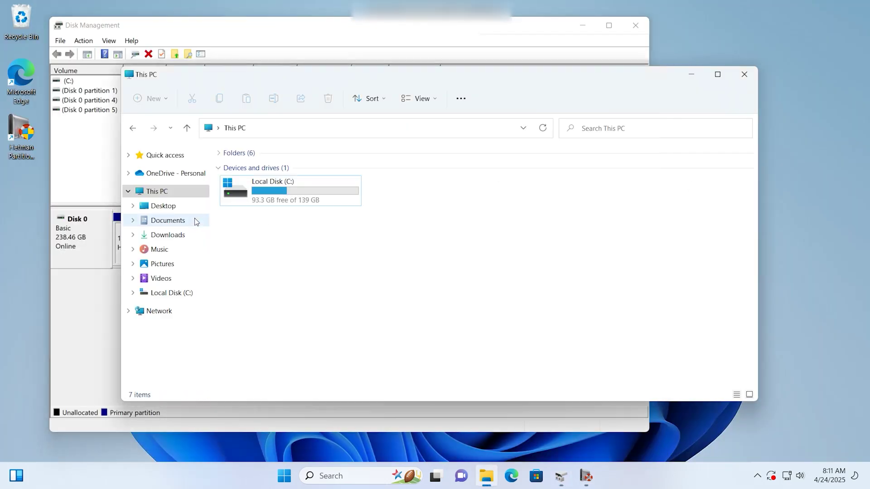
click(167, 222)
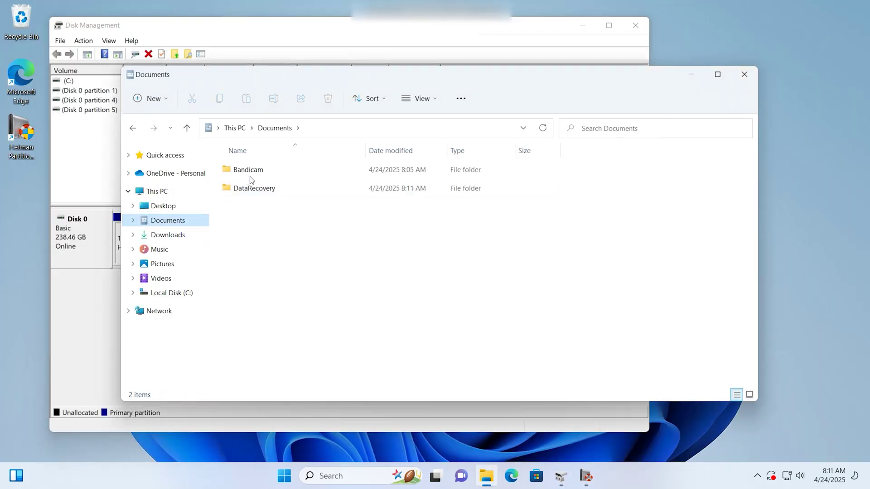
click(272, 188)
double_click(281, 192)
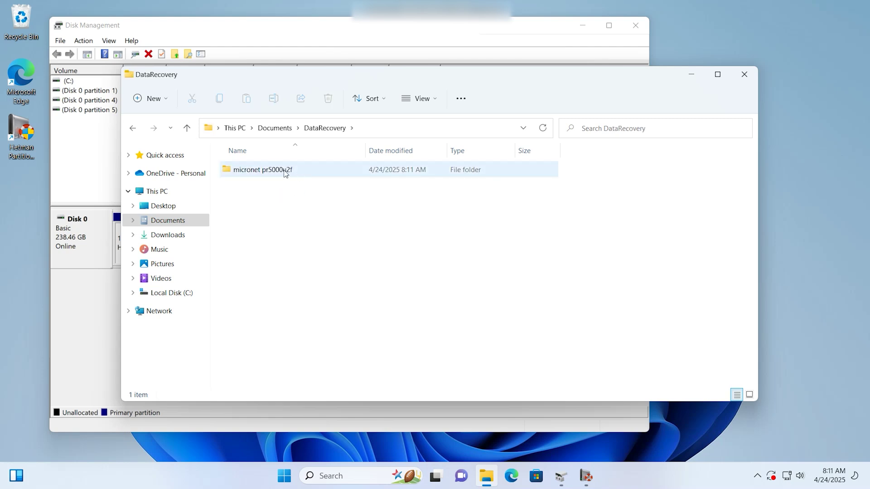
double_click(281, 172)
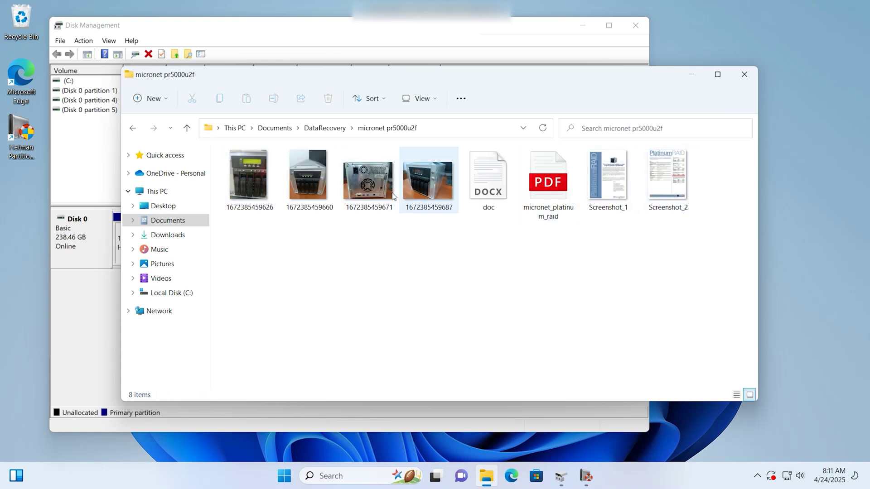
double_click(258, 173)
key(Right)
key(Right)
key(Right)
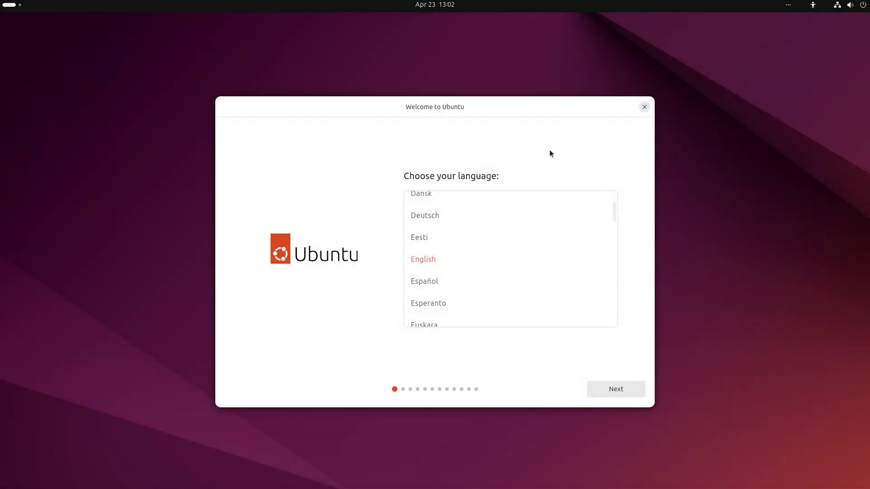
- Keep English and the default installer pages, skip the installer update, choose Try Ubuntu, and close
click(631, 390)
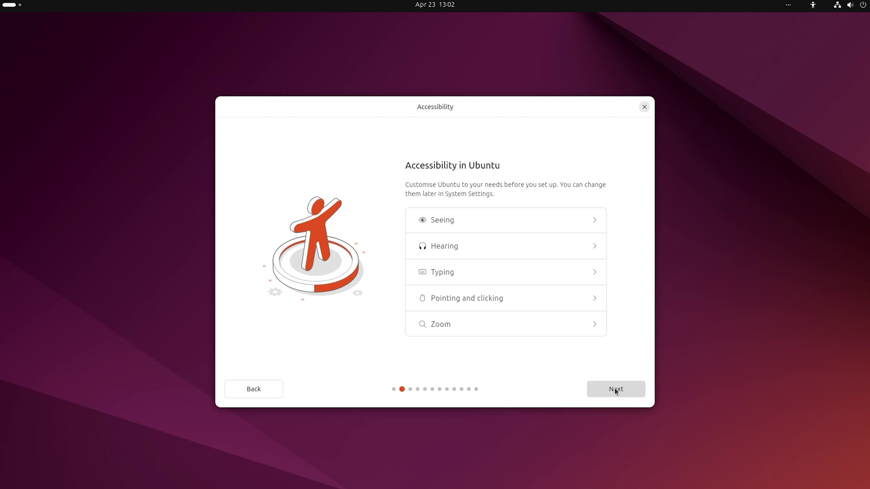
click(615, 390)
click(609, 392)
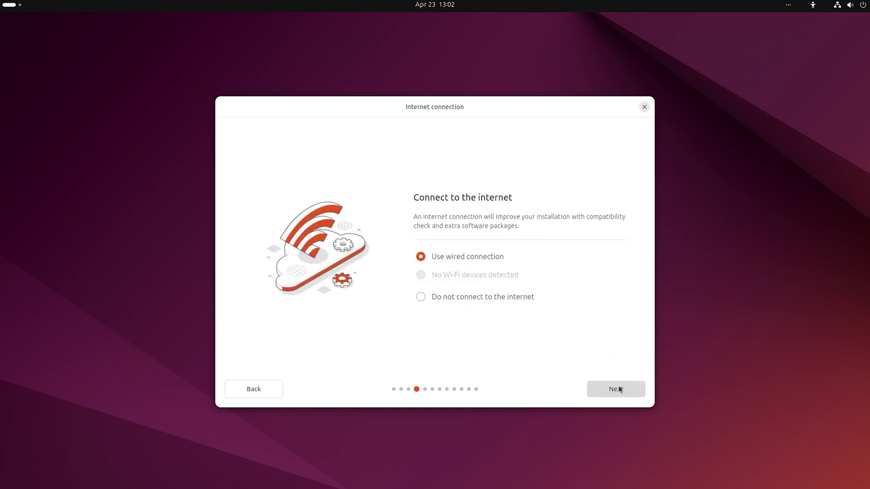
click(619, 389)
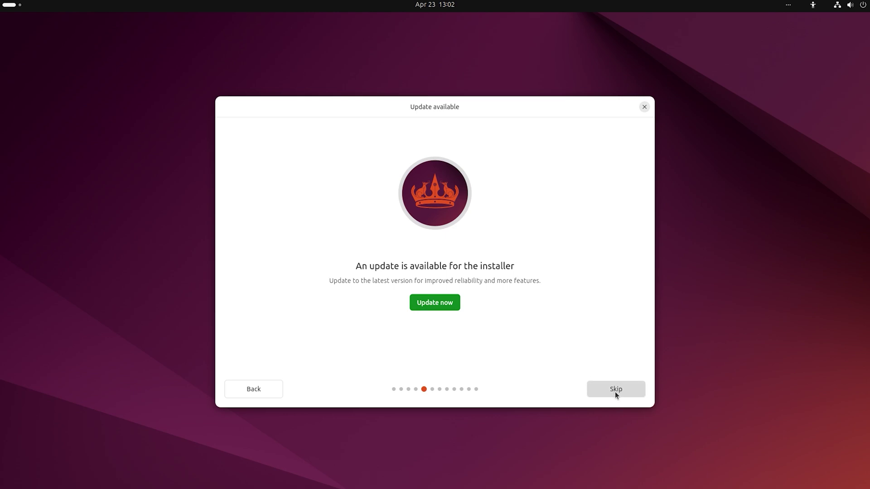
click(616, 391)
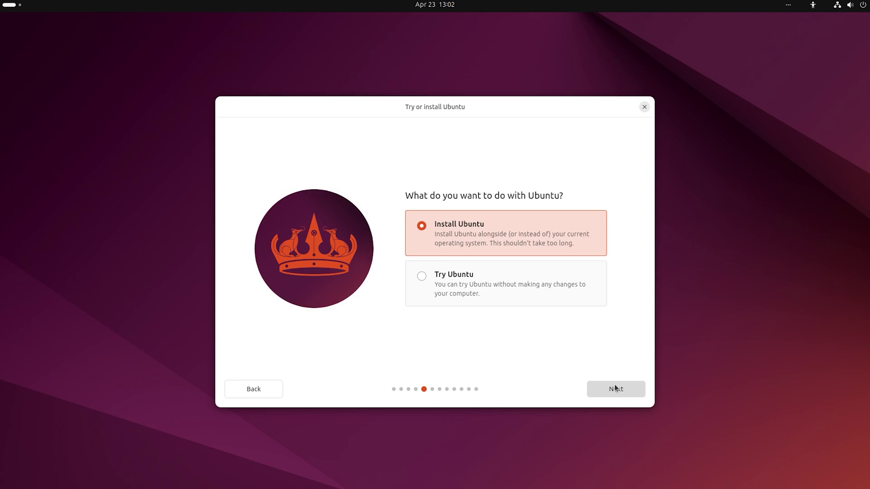
click(453, 285)
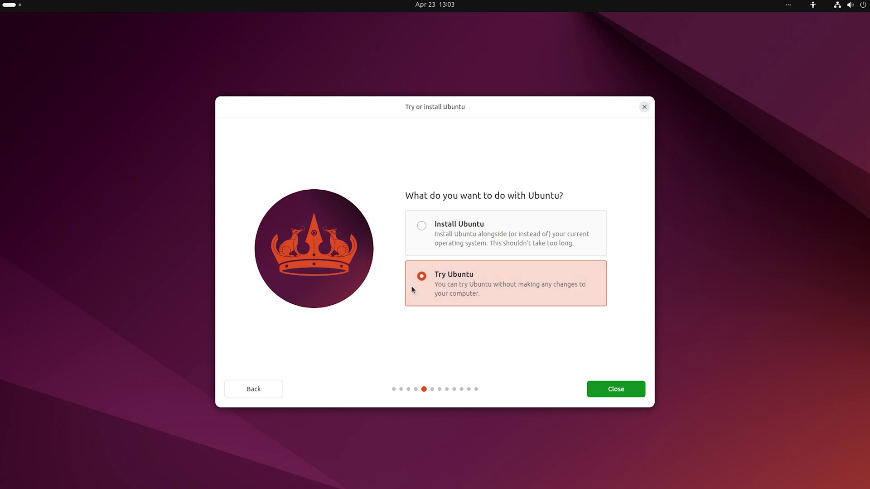
click(612, 393)
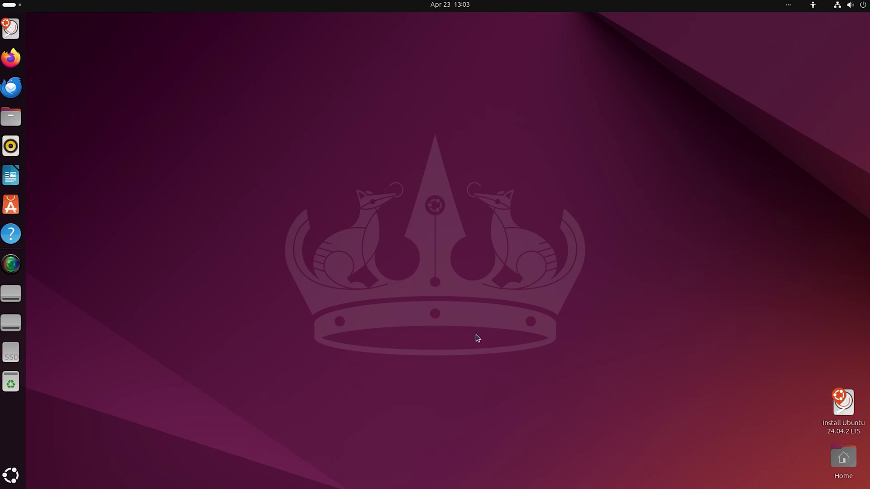
click(17, 481)
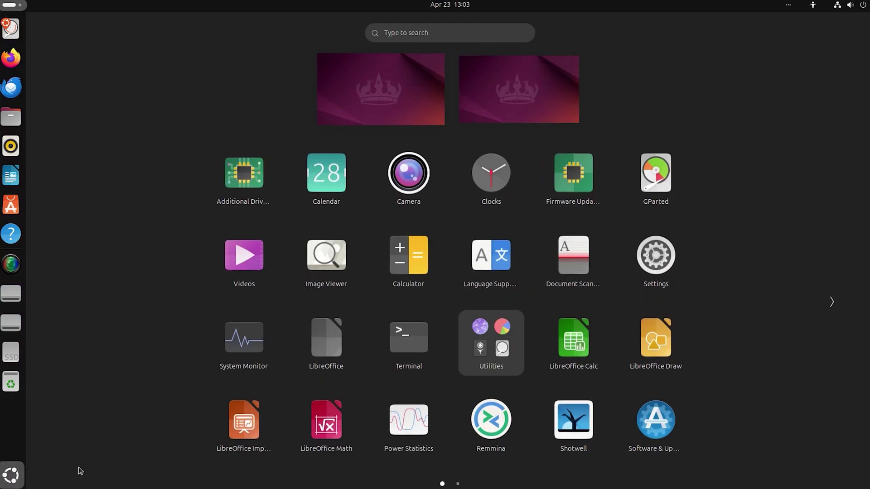
click(497, 343)
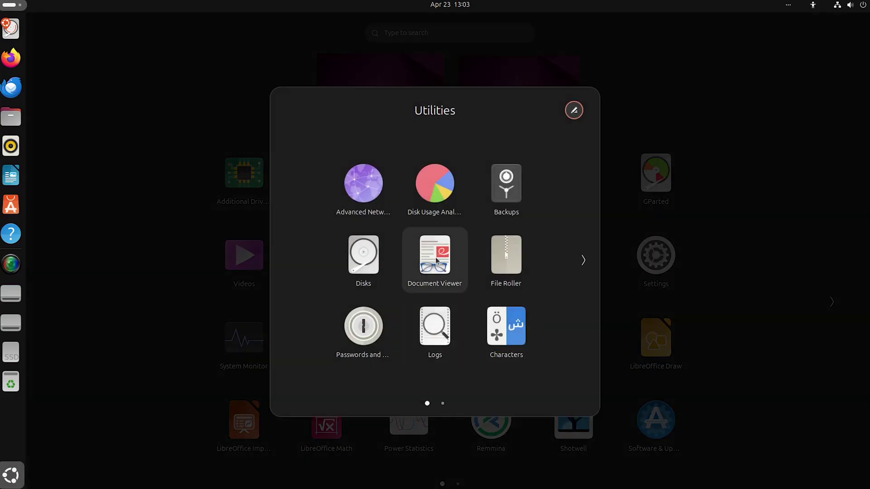
click(365, 256)
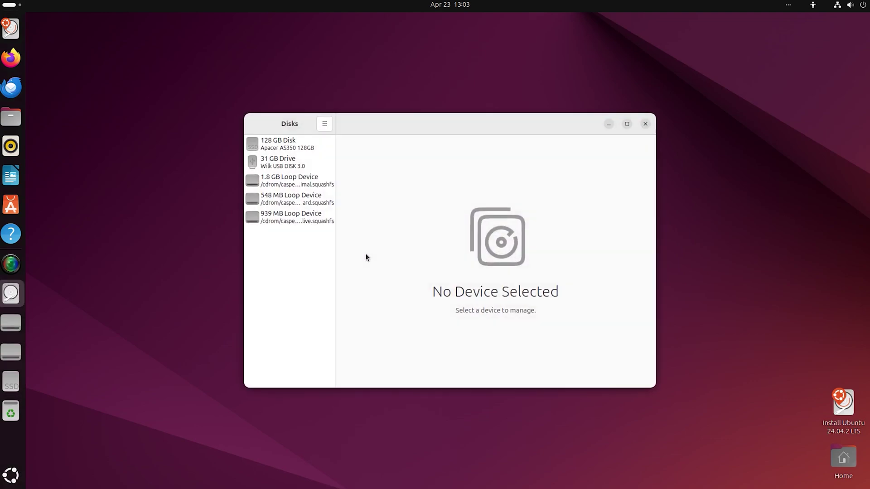
click(299, 145)
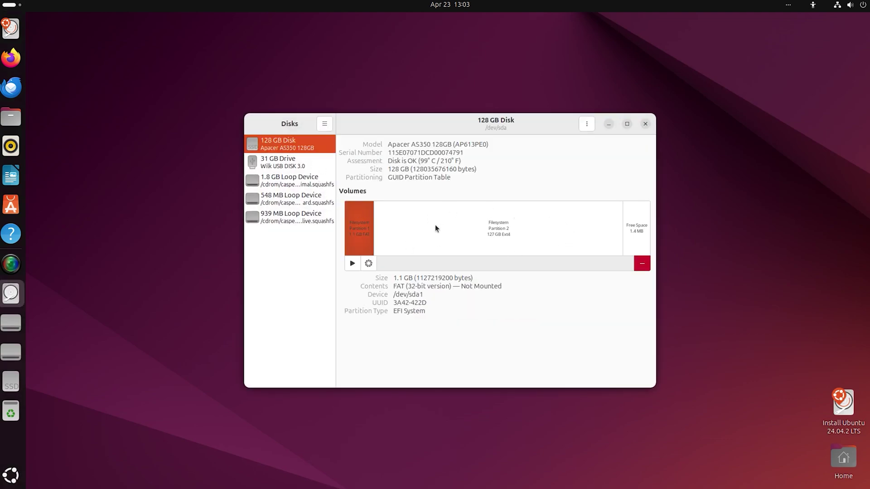
click(11, 119)
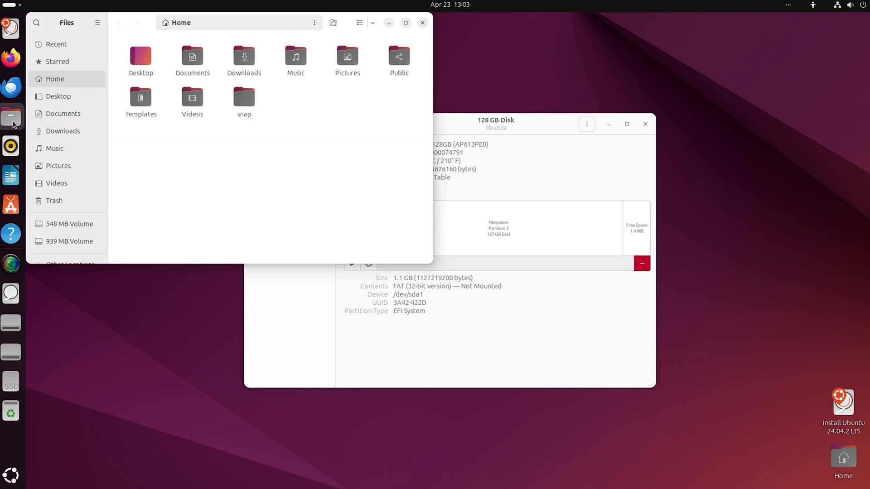
click(64, 121)
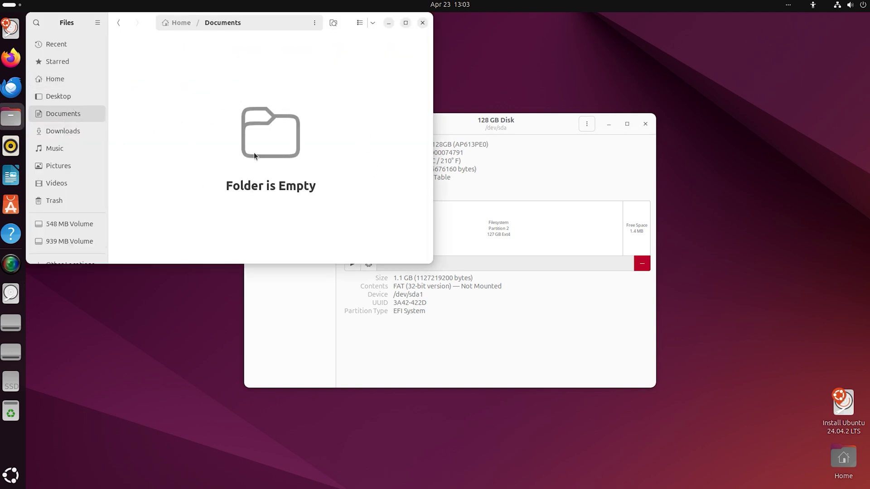
scroll(62, 175, down, 1)
scroll(86, 232, up, 1)
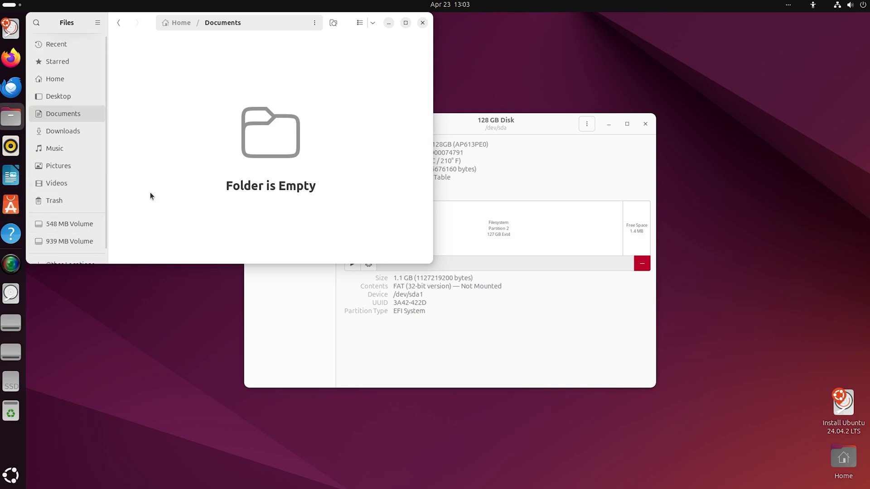
click(421, 23)
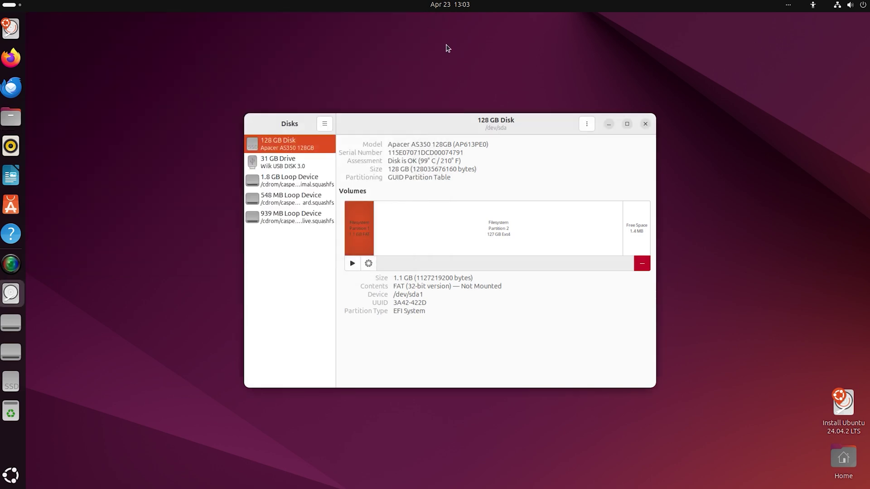
- Close Disks, then download the Linux hetman_partition_recovery.install from the Hetman website in Firefox
click(645, 124)
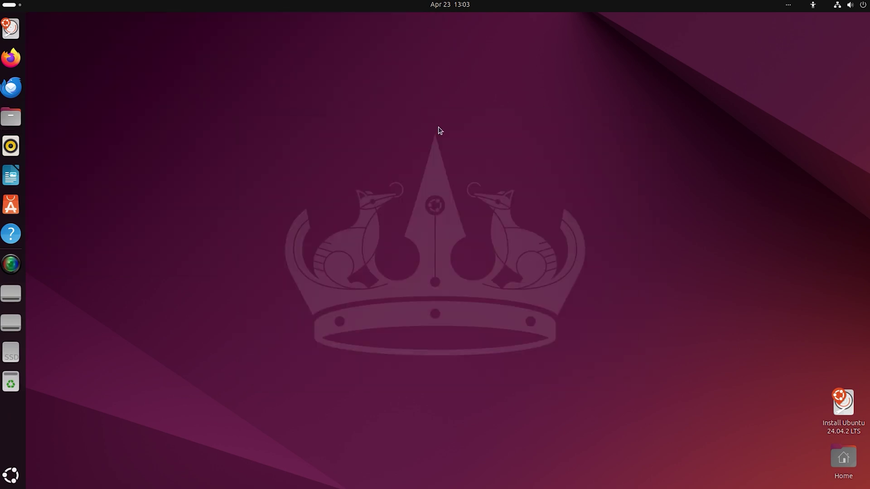
click(12, 59)
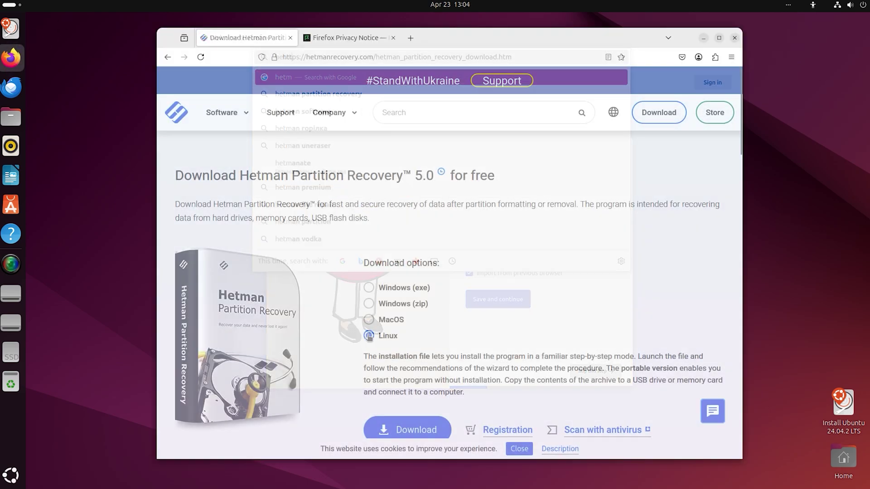
click(408, 425)
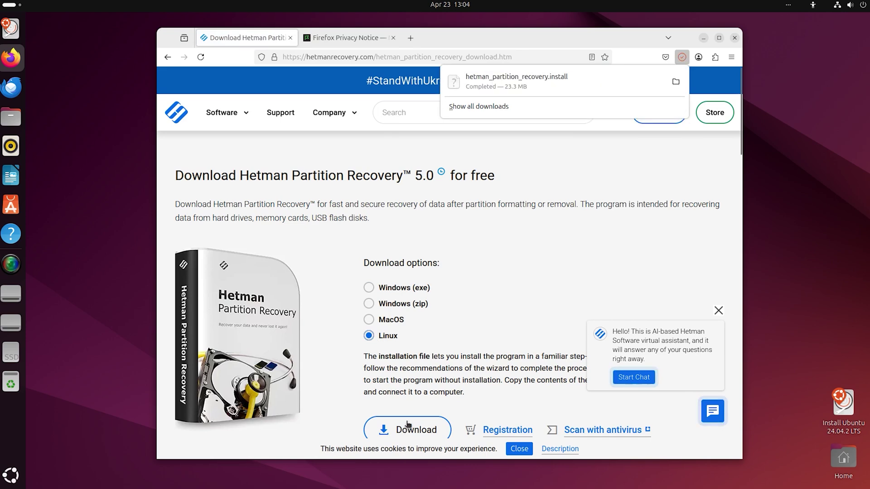
- Run hetman_partition_recovery.install as a program from Files and close the terminal once installed
click(675, 82)
click(734, 38)
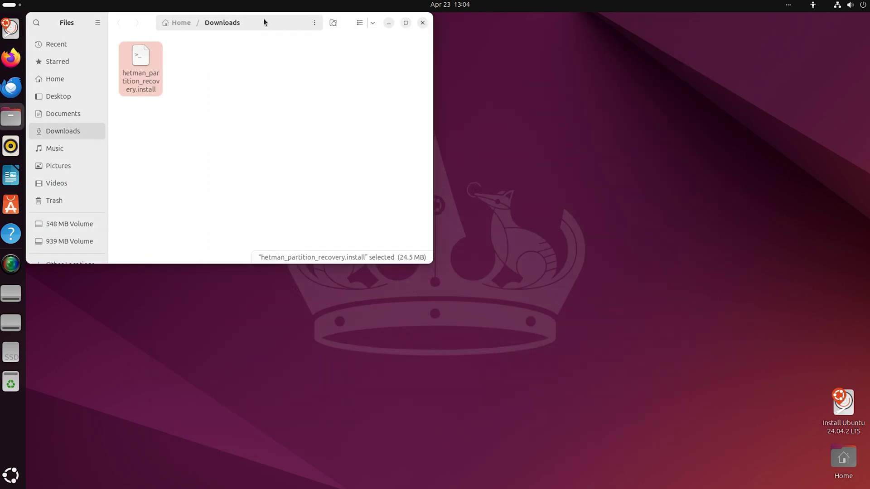
right_click(148, 68)
click(175, 238)
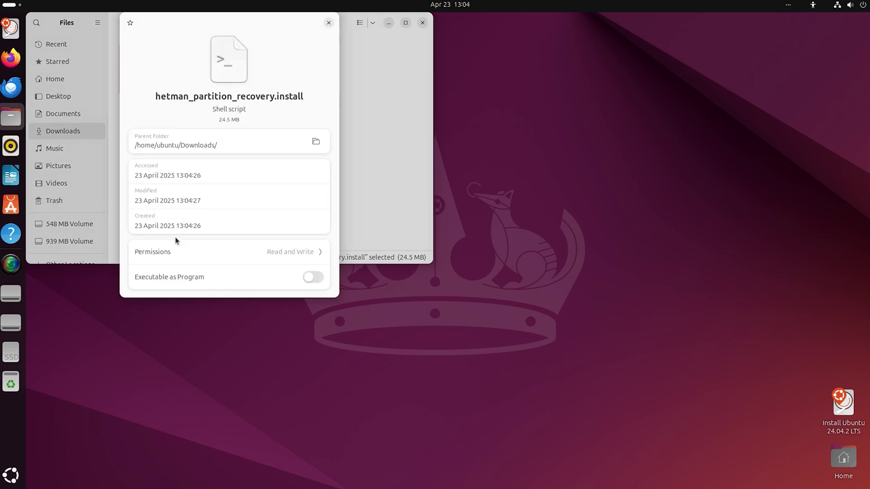
click(329, 23)
right_click(148, 79)
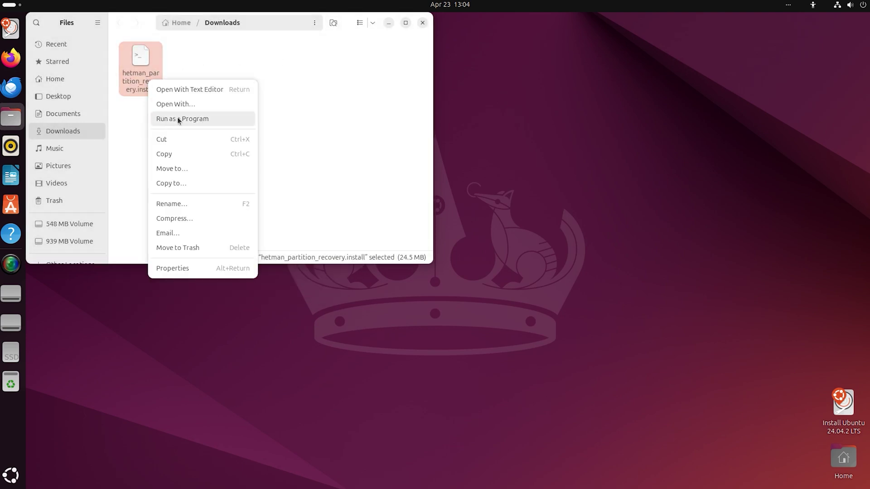
click(210, 118)
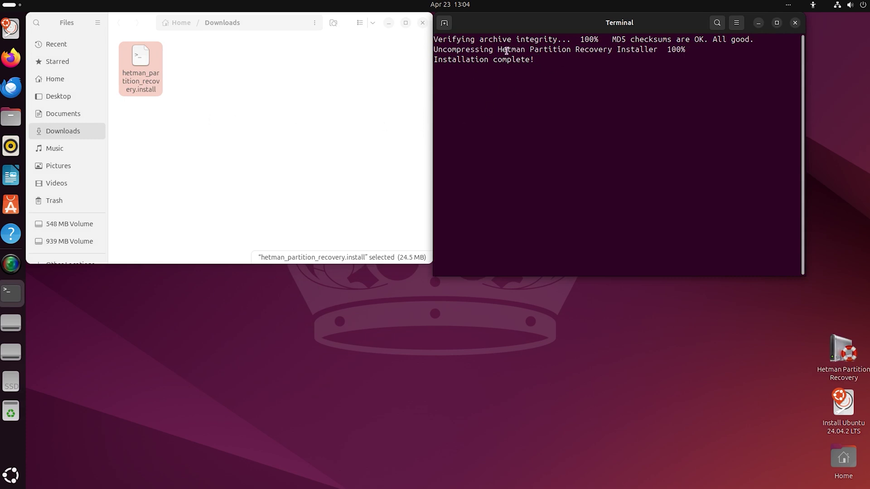
click(794, 23)
- Launch Hetman Partition Recovery with root access and run a fast analysis of the Apacer disk
key(ctrl+w)
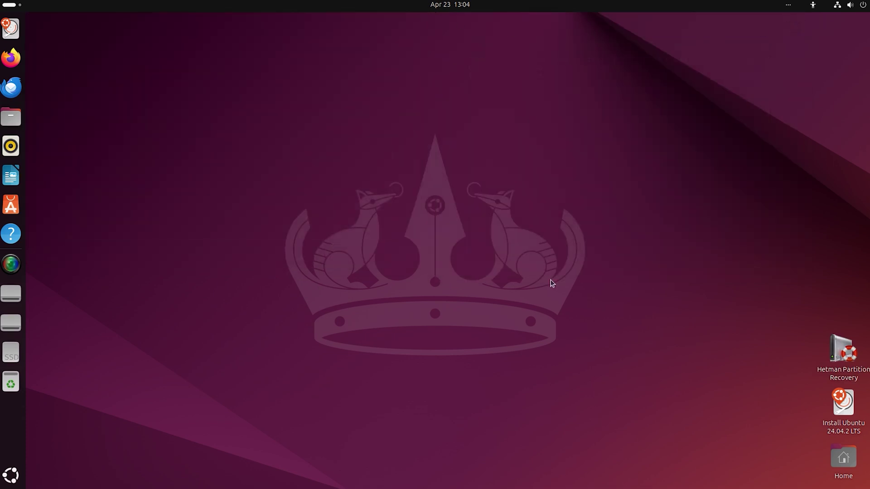
double_click(837, 347)
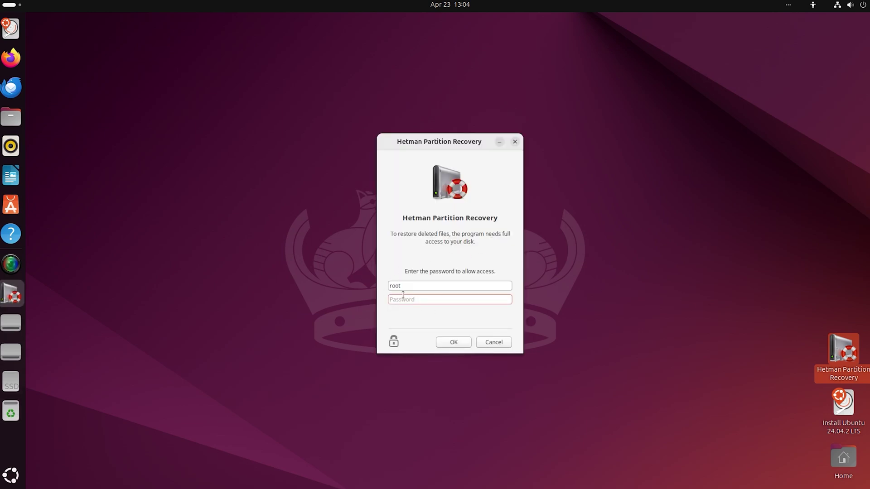
click(453, 343)
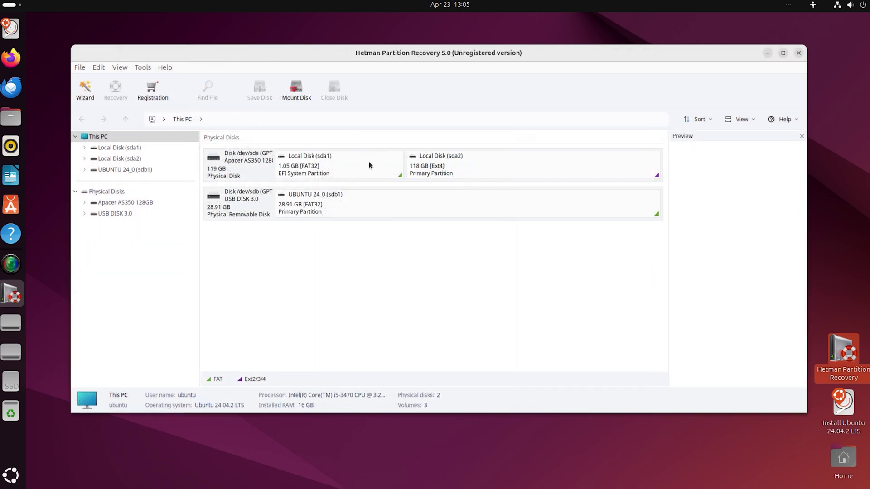
click(242, 170)
right_click(235, 165)
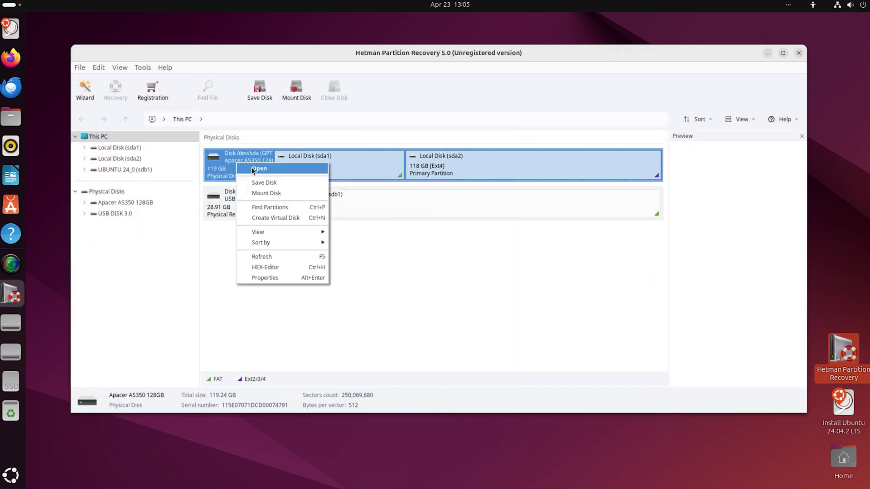
click(265, 171)
click(521, 346)
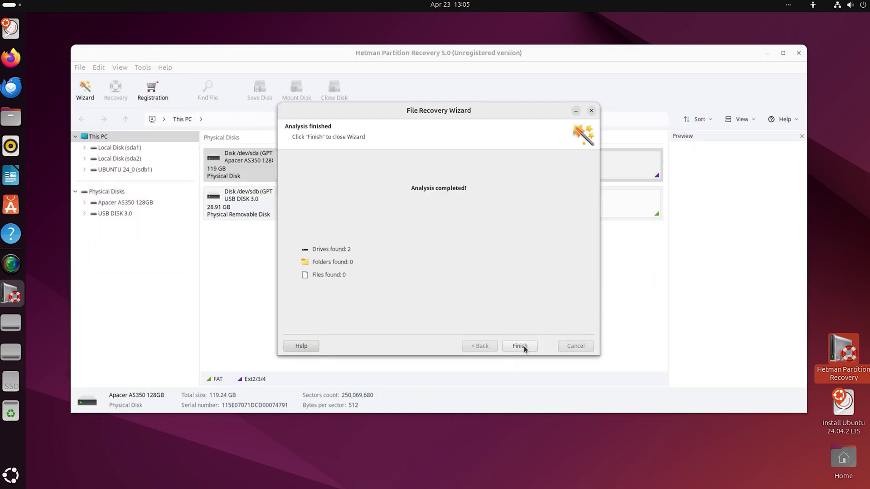
click(524, 347)
- Browse Partition 0 and / for files, then return to the physical disks list
double_click(223, 147)
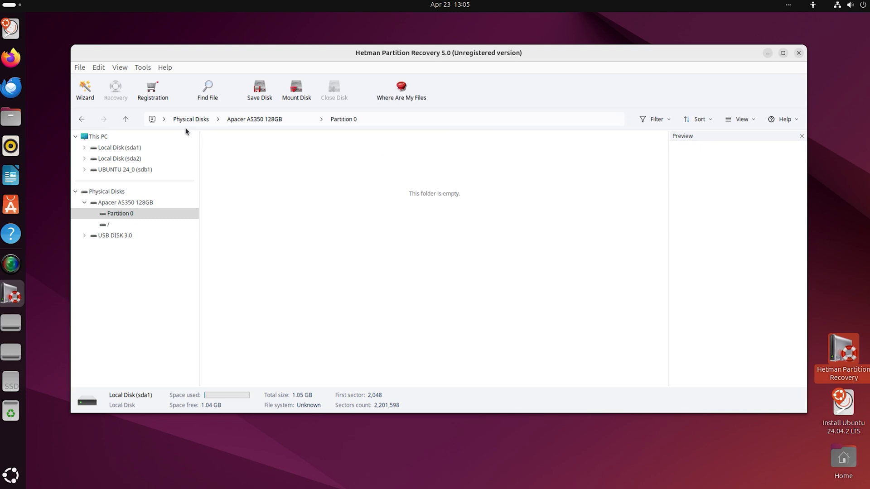
click(125, 119)
double_click(217, 156)
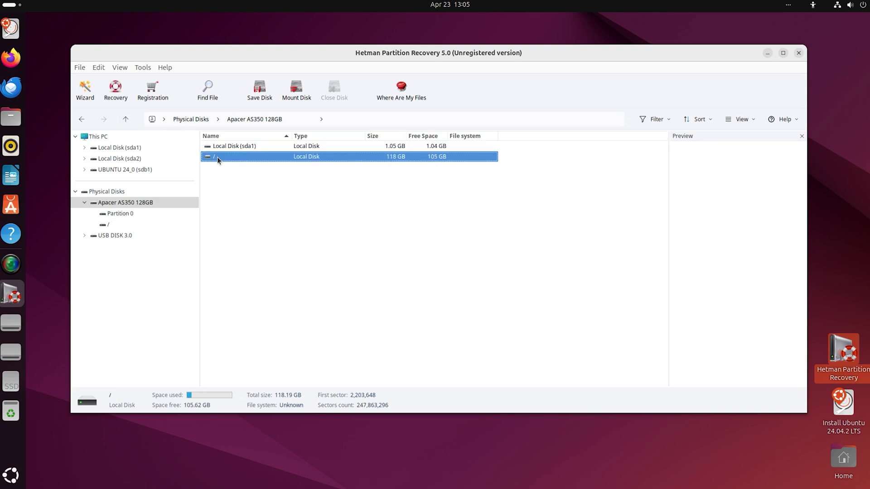
click(125, 119)
click(126, 119)
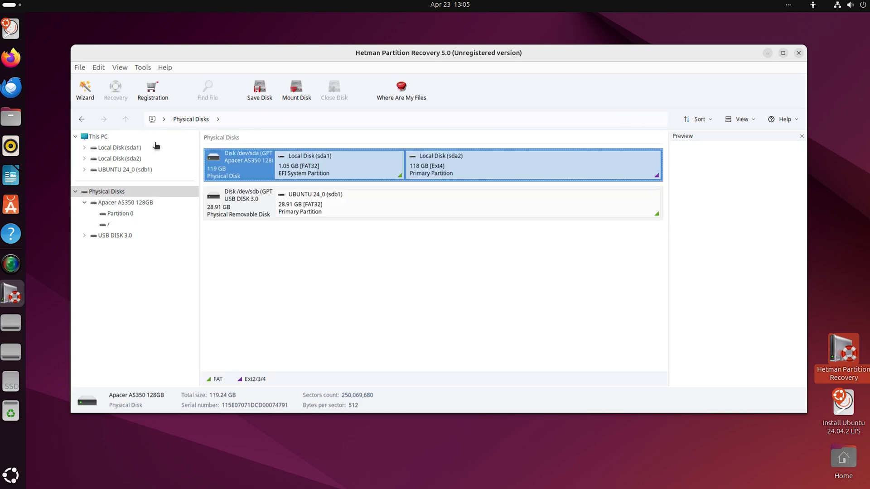
- Re-analyse the Apacer disk using Full analysis with FAT excluded from the searched filesystems
right_click(232, 161)
click(303, 179)
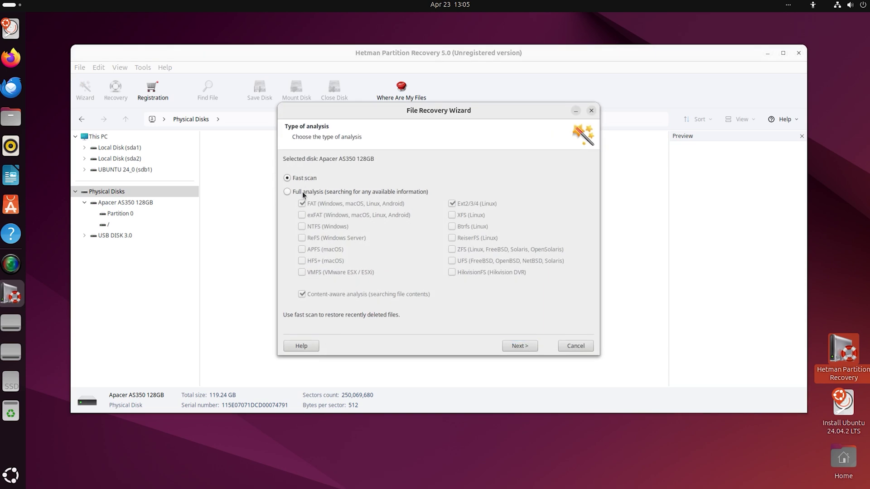
click(303, 192)
click(302, 203)
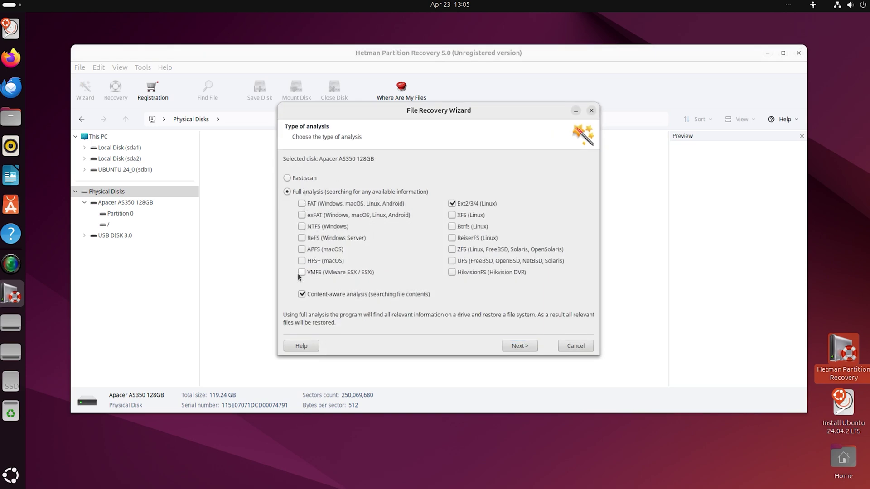
click(520, 345)
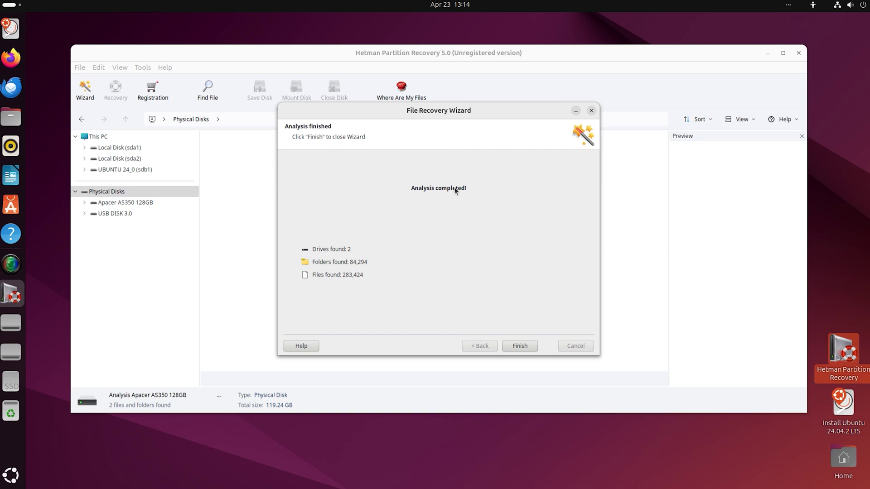
- Inspect the deleted home folder on Ext Partition 0, then go back up to the partitions
click(521, 346)
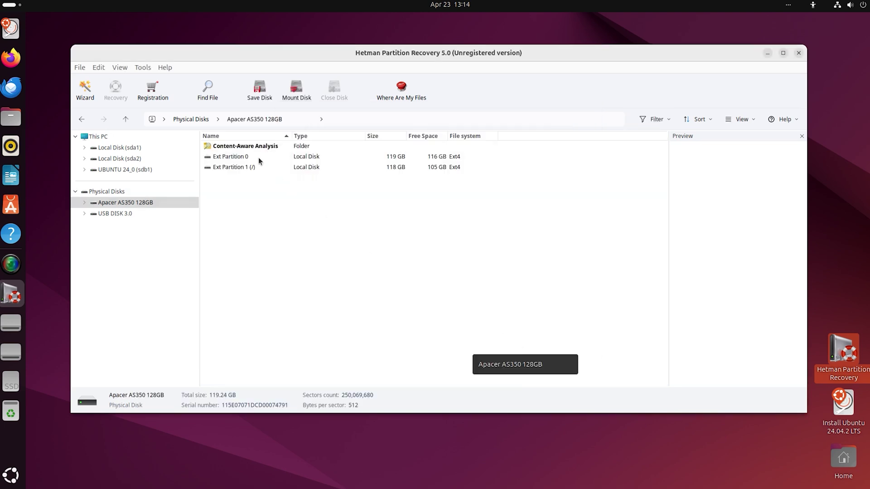
click(238, 157)
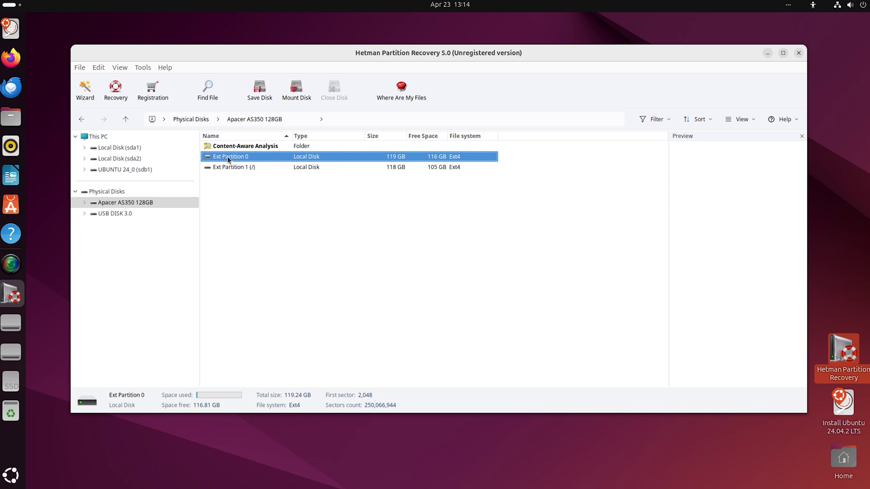
double_click(227, 156)
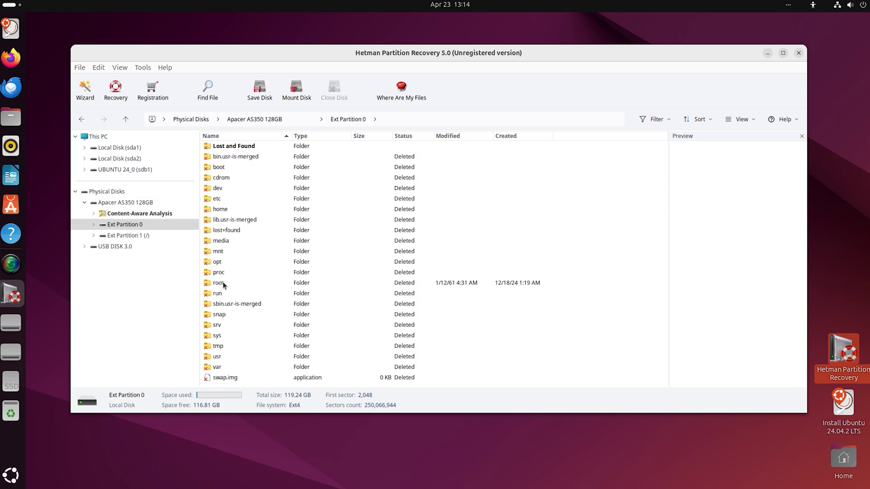
click(220, 211)
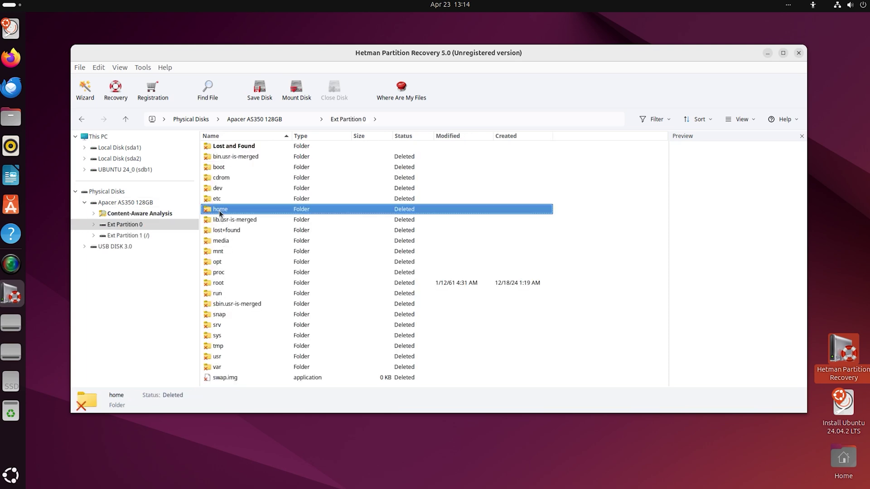
double_click(238, 213)
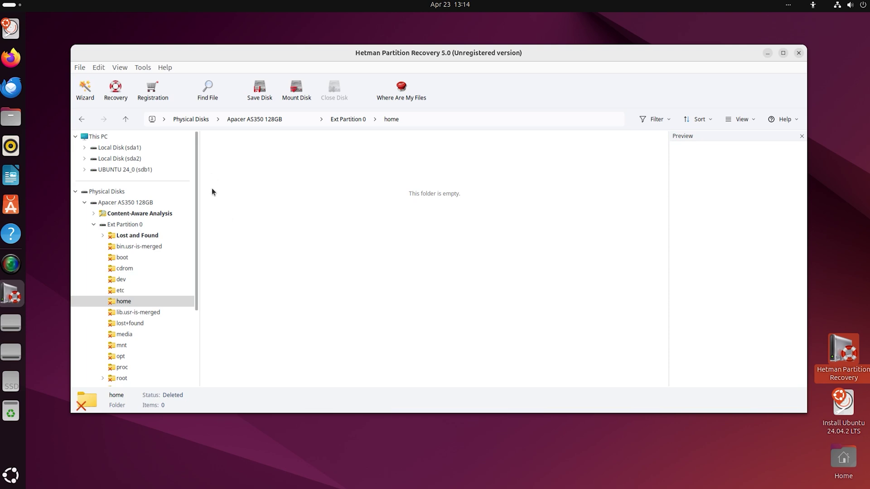
click(127, 120)
click(125, 120)
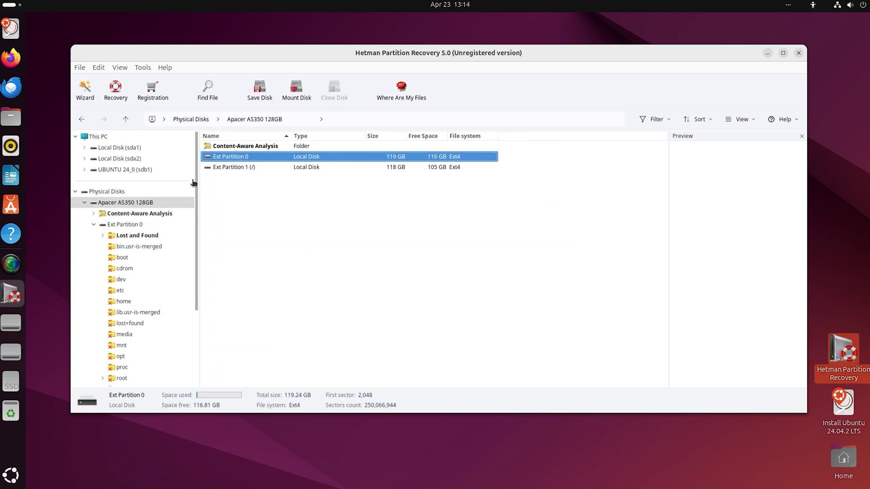
- Navigate Ext Partition 1 (/) through home to the ubu1 user folder and select Documents
click(242, 167)
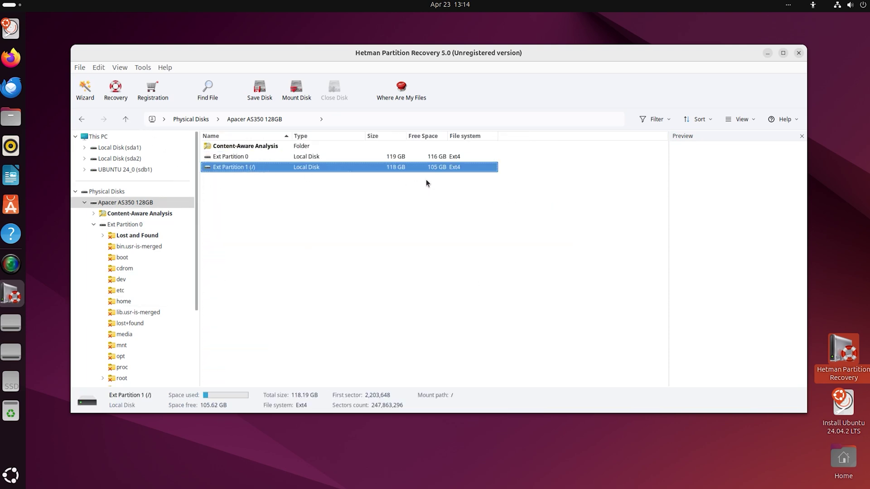
double_click(233, 168)
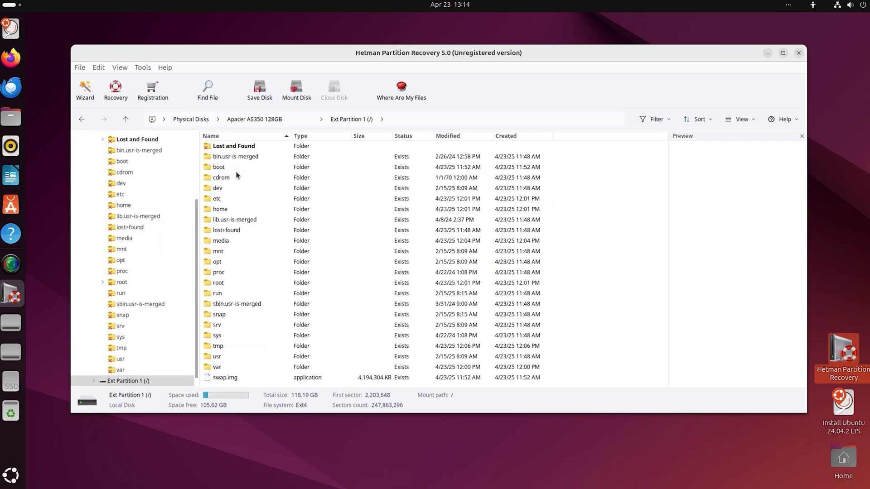
click(222, 210)
double_click(246, 211)
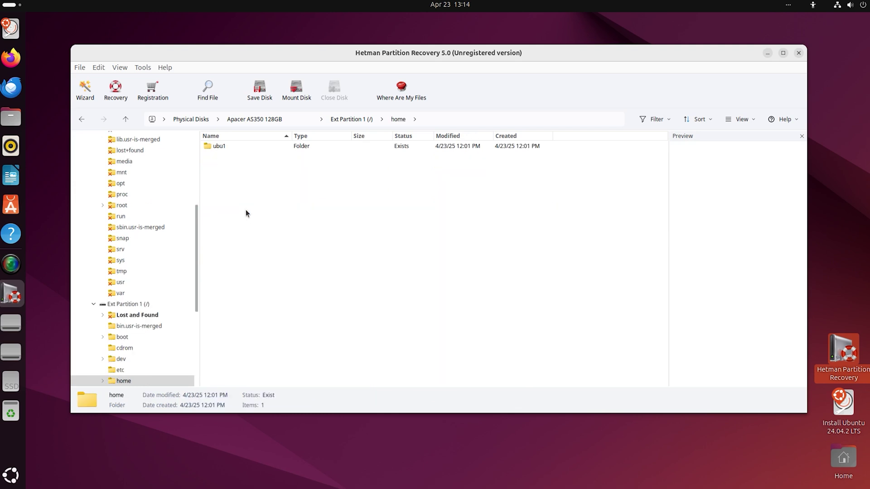
click(231, 149)
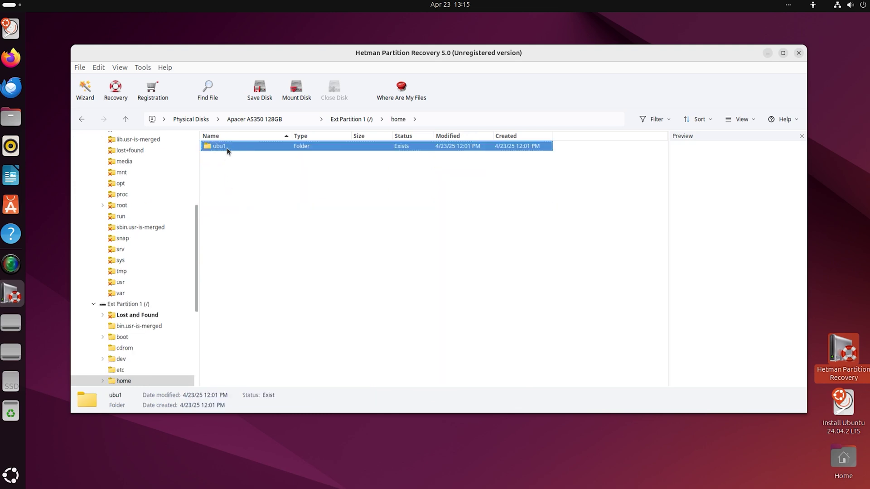
double_click(226, 148)
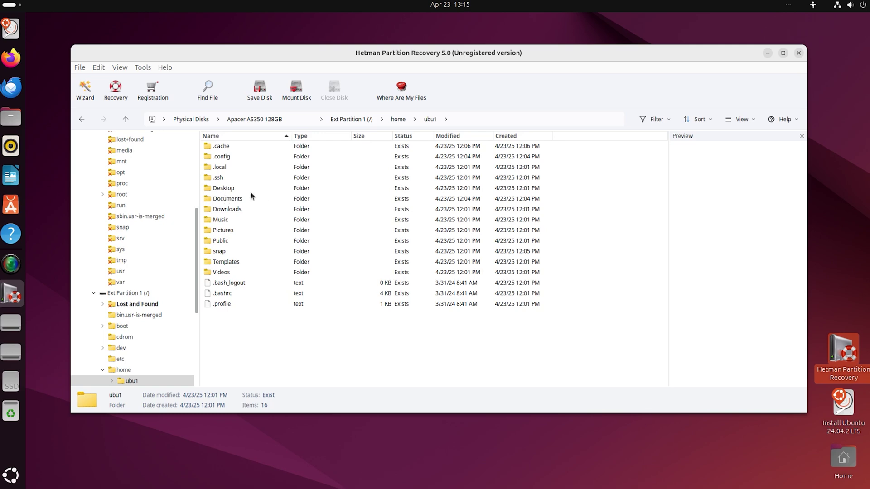
click(247, 199)
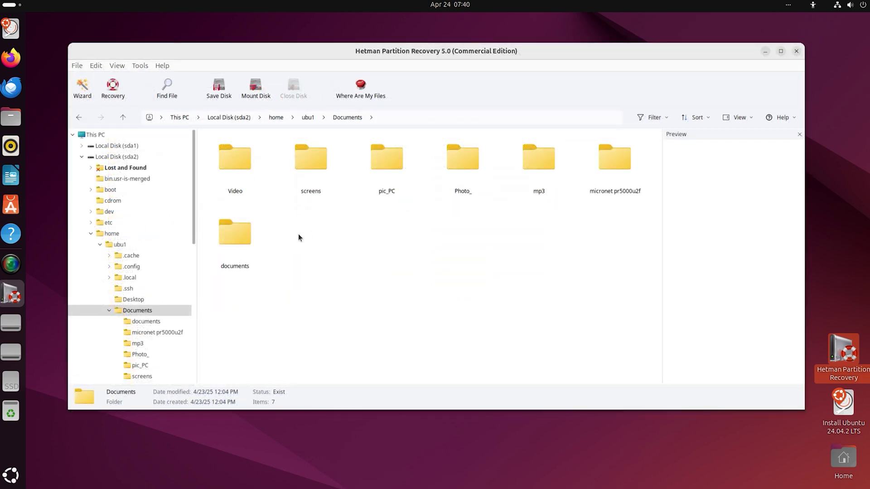
- Preview the files in the documents subfolder, including Useful Features in macOS and the RAID 5/6 article
click(245, 240)
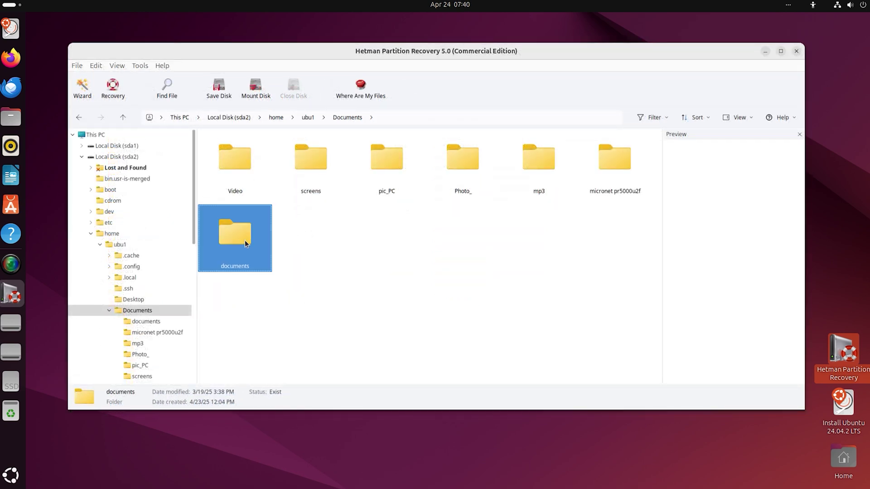
double_click(249, 240)
click(303, 172)
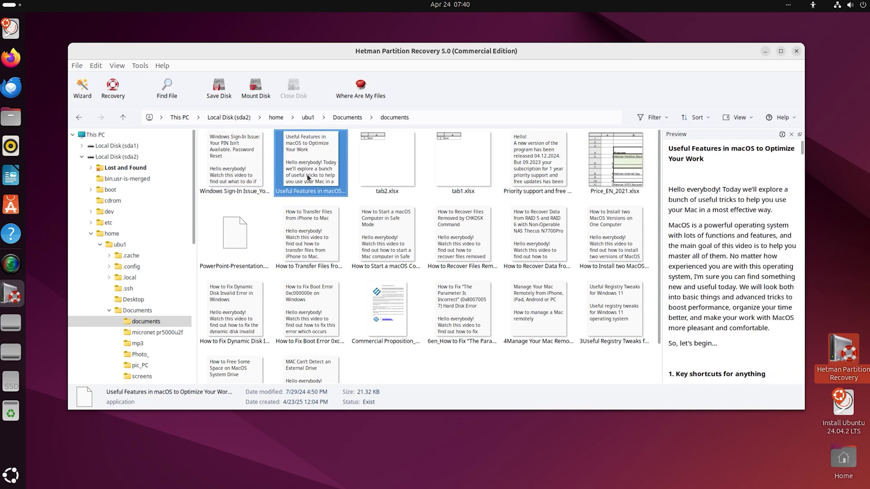
click(360, 299)
click(632, 169)
click(549, 223)
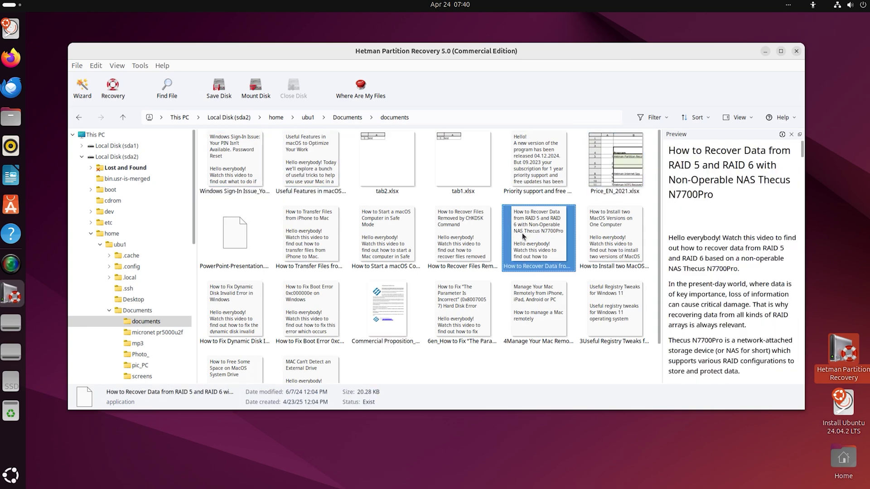
drag(661, 242, 594, 237)
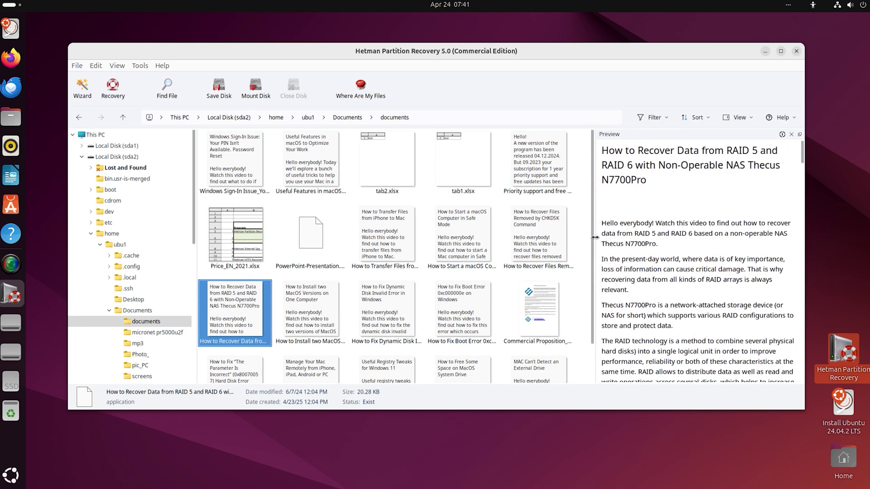
click(127, 117)
- Preview the Windows2.png and Windows3.png screenshots in screens, then photos in pic_PC
double_click(326, 172)
click(326, 172)
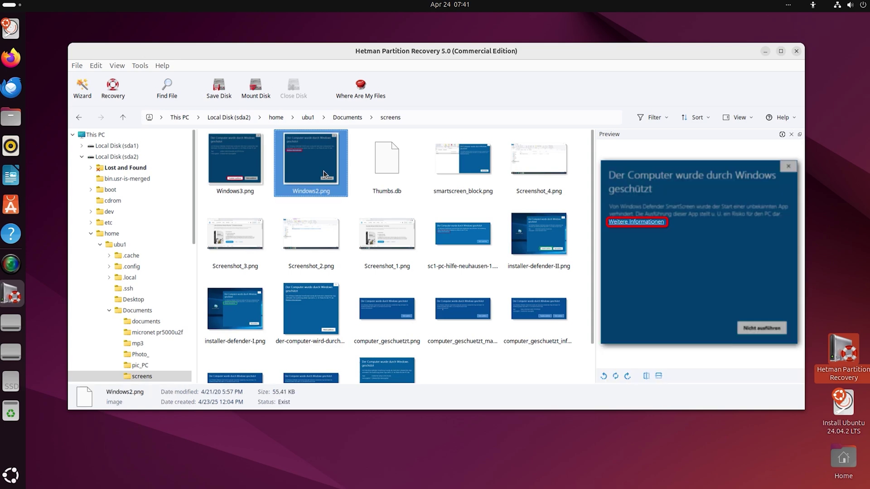
click(246, 170)
click(122, 117)
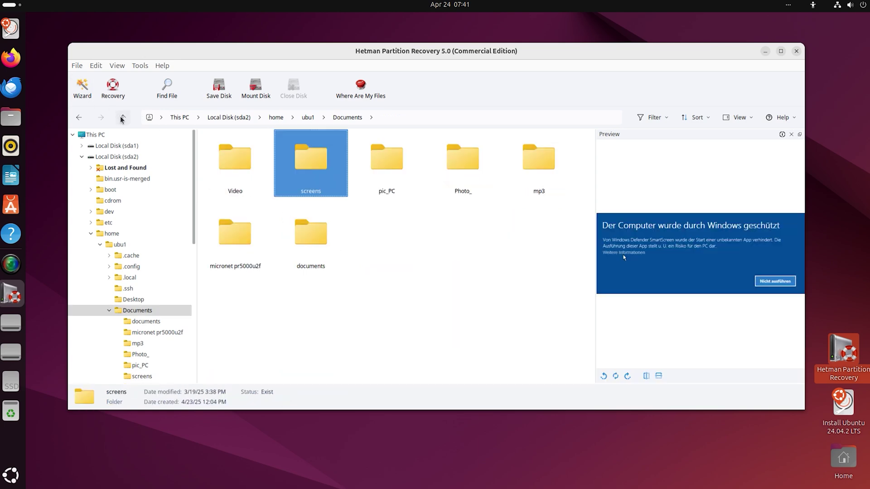
double_click(384, 157)
scroll(396, 181, down, 5)
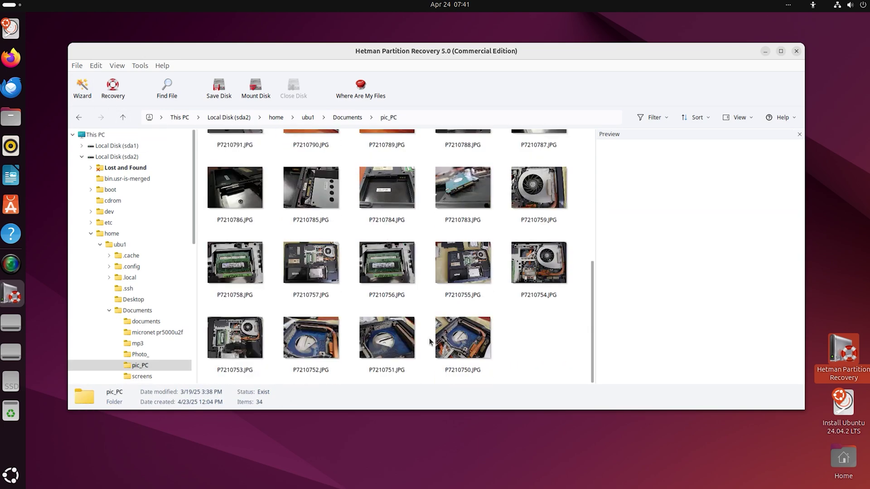
click(388, 337)
click(392, 190)
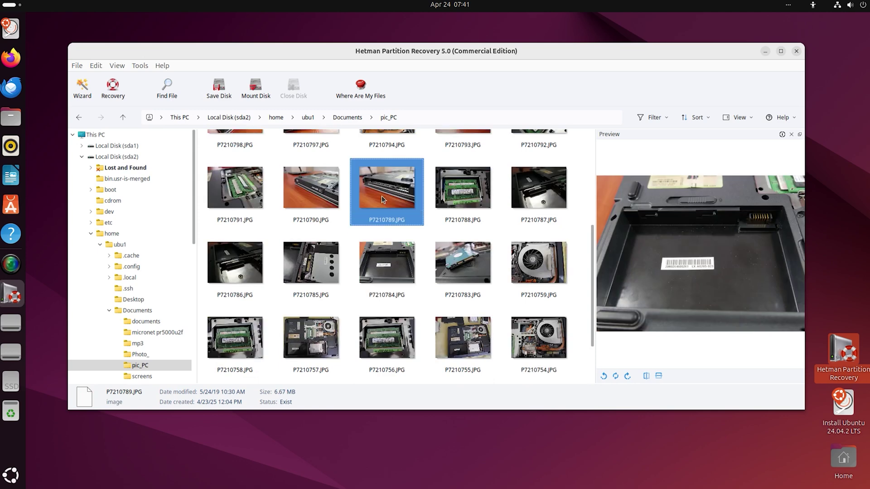
click(122, 117)
- Preview the village and marrakech photos in Photo_ and the micronet pr5000u2f files, then select Photo_
click(463, 172)
double_click(463, 174)
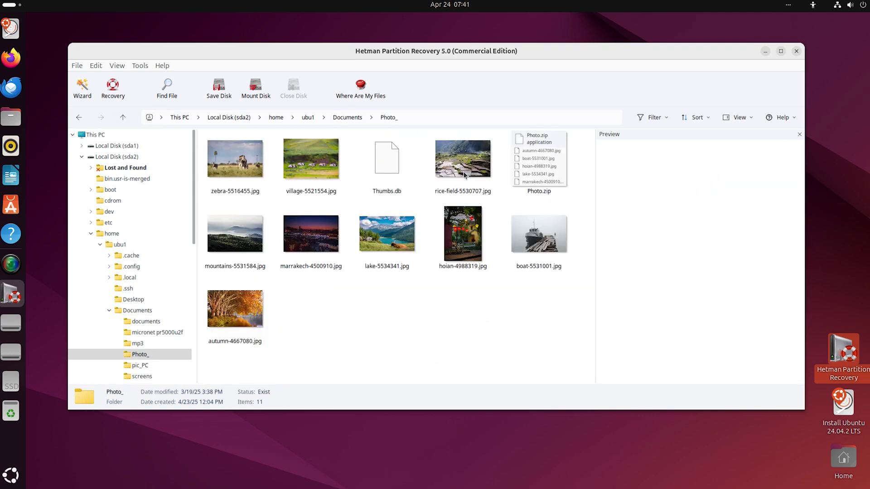
click(305, 161)
click(298, 226)
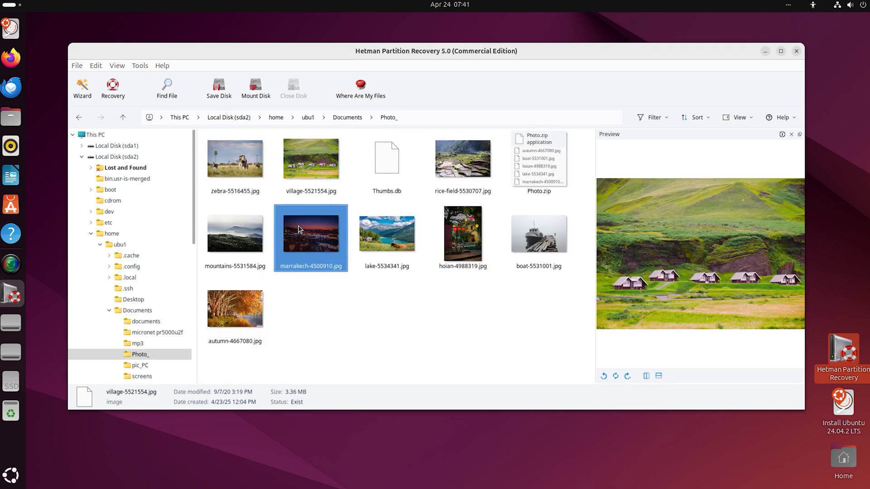
click(122, 118)
double_click(241, 239)
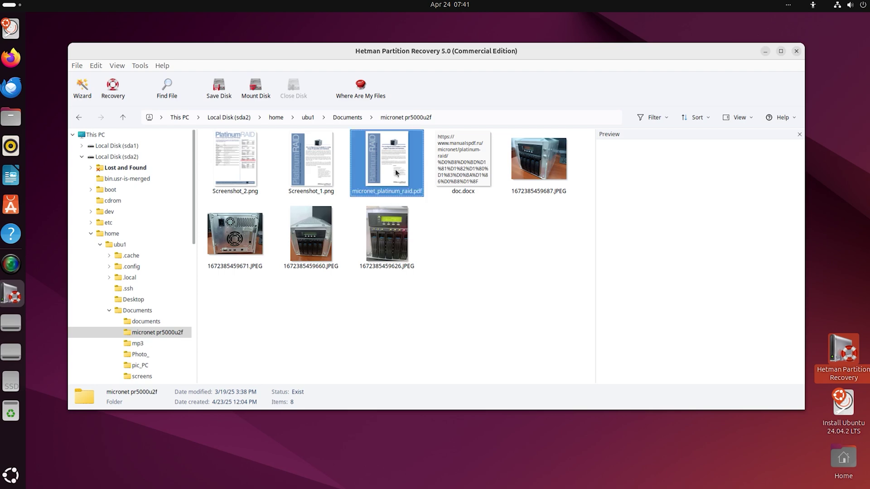
click(314, 189)
click(314, 233)
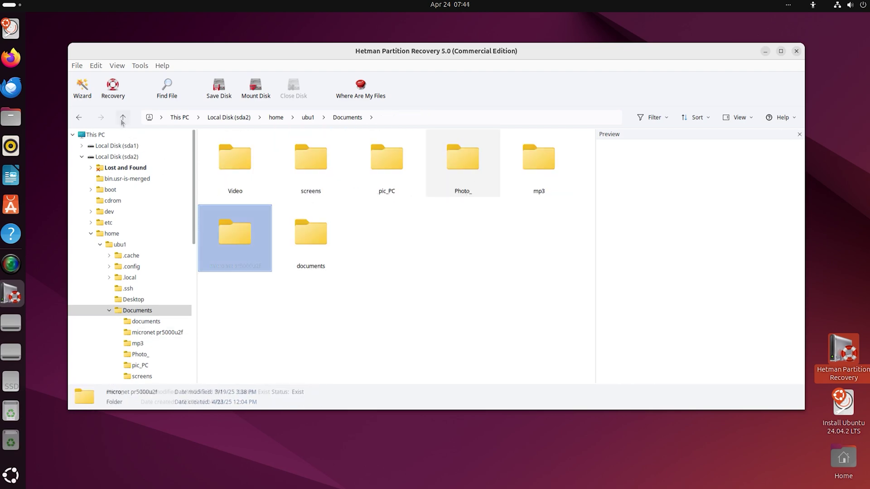
click(448, 159)
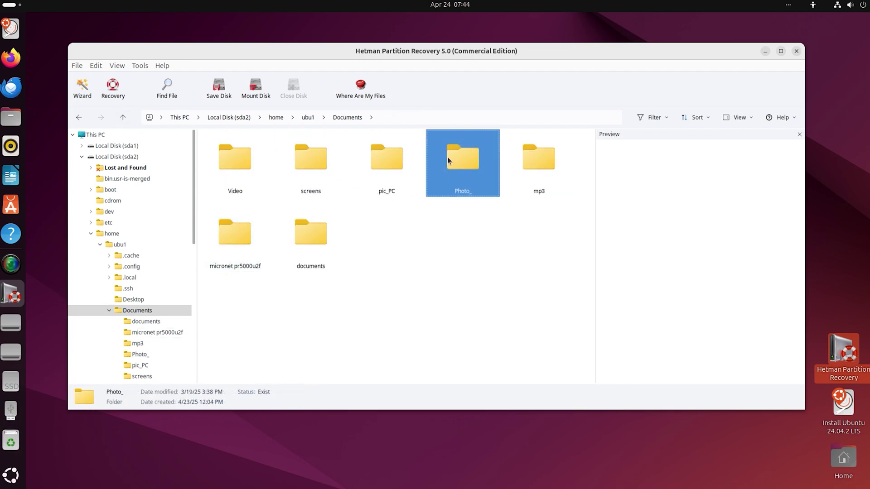
- Recover the Photo_ folder to hard disk with /media/ubuntu/USB as the destination
click(124, 91)
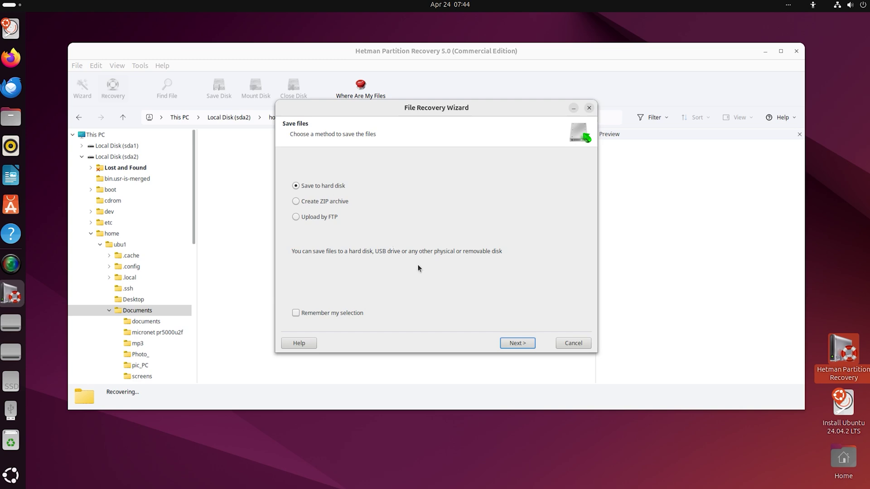
click(520, 344)
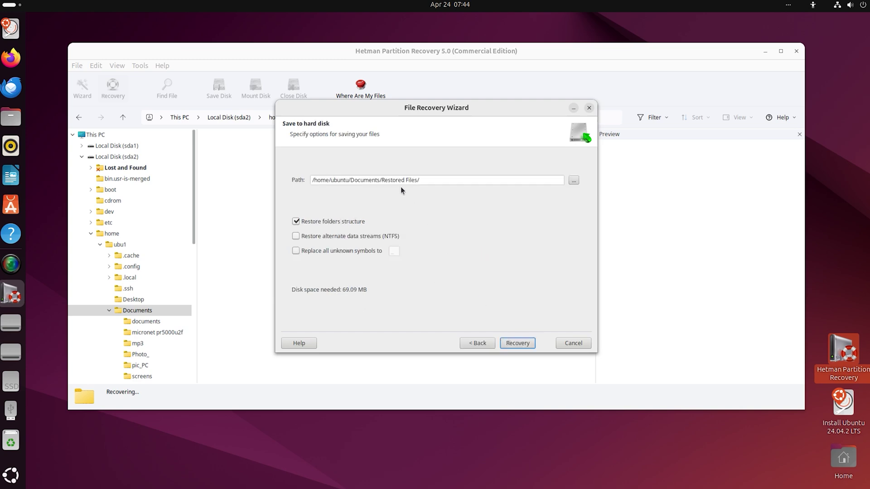
click(573, 181)
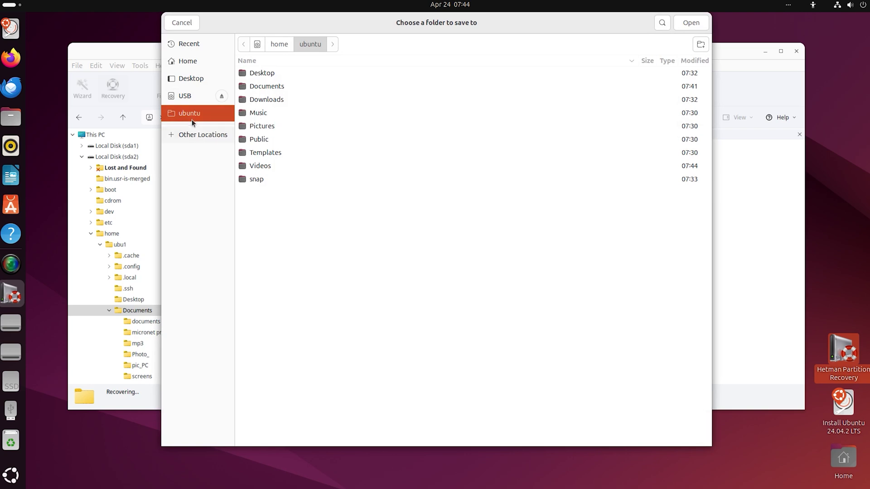
click(209, 96)
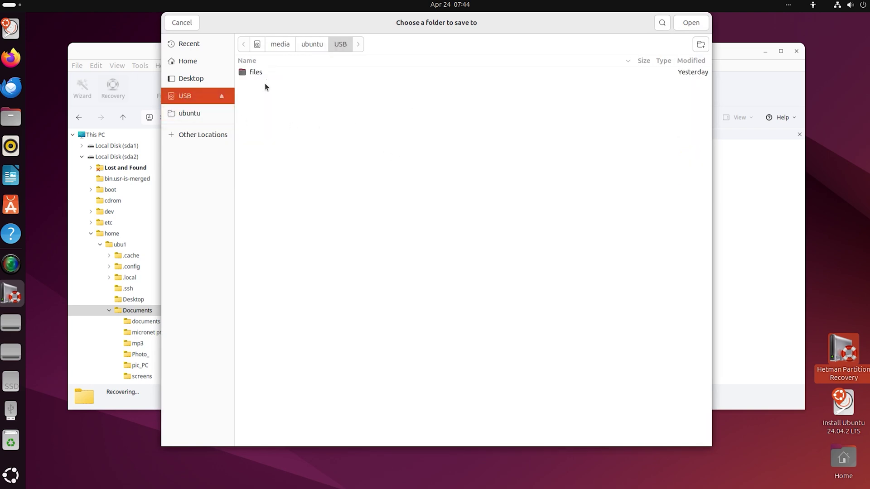
click(689, 25)
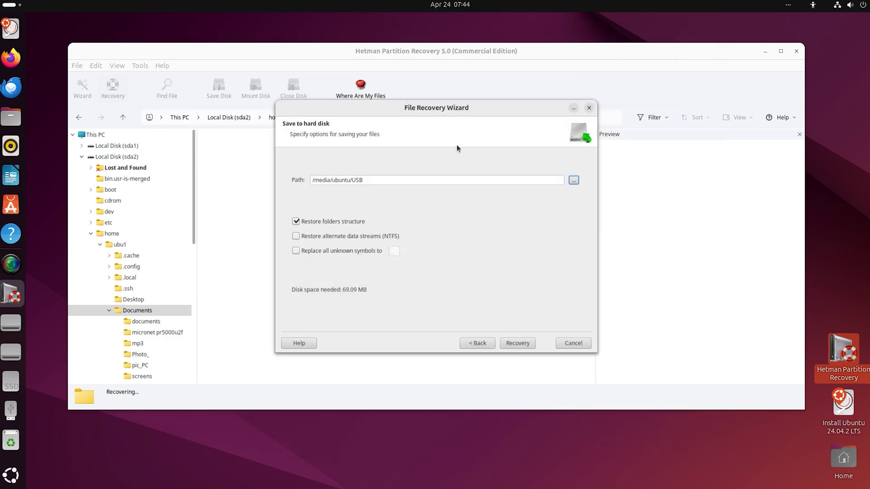
click(515, 341)
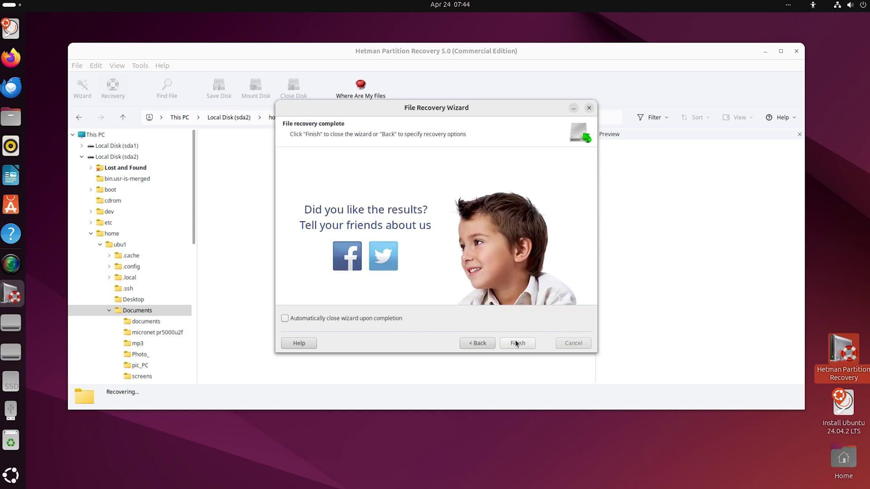
- Close the recovery wizard and open the recovered Photo_ folder on the USB stick in Files
click(519, 343)
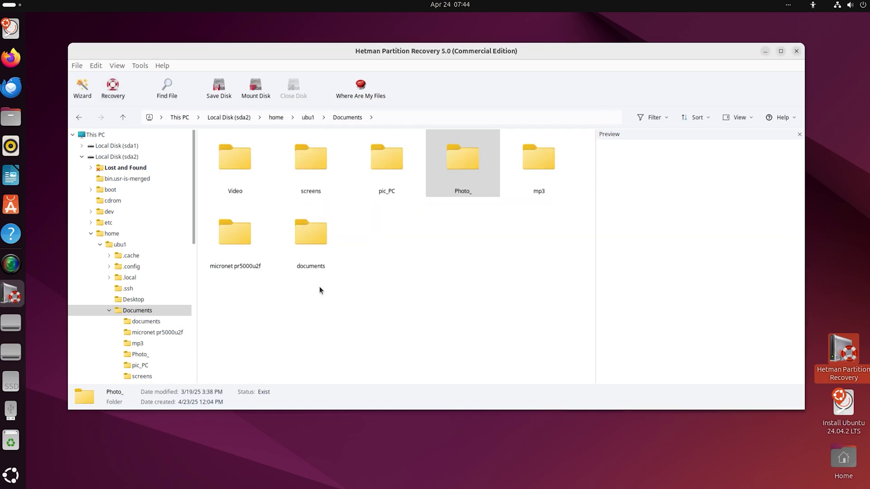
click(11, 117)
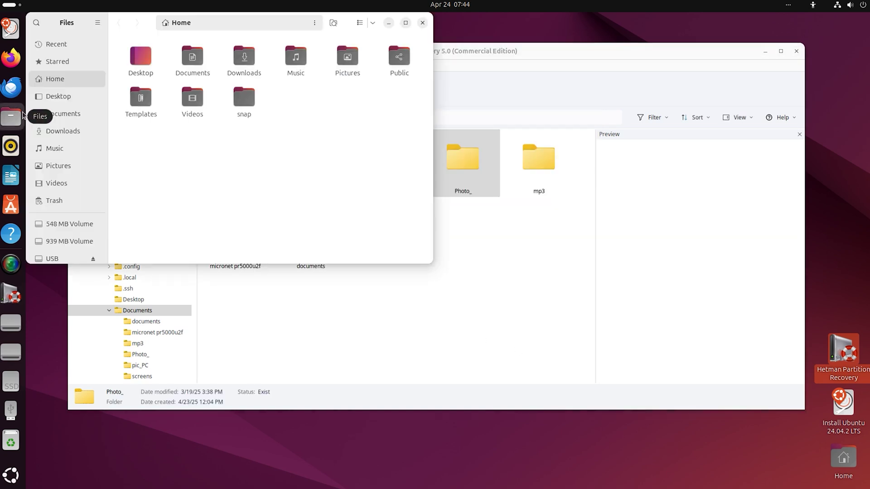
scroll(54, 254, down, 1)
click(54, 228)
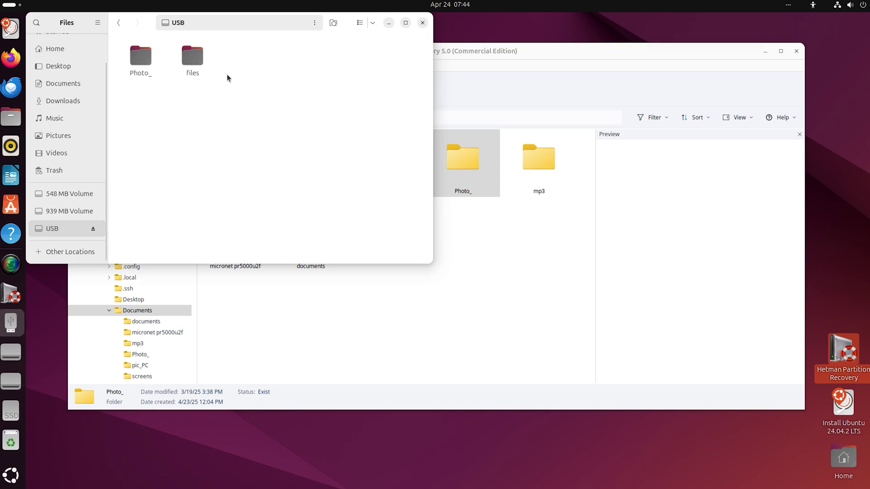
click(140, 64)
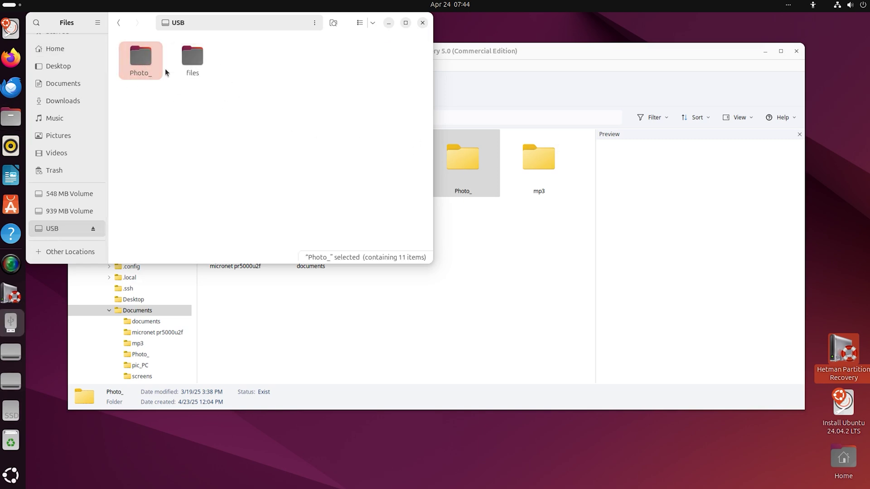
double_click(134, 63)
- View autumn-4667080.jpg and the following recovered photos in the image viewer, then close it
click(196, 63)
click(235, 62)
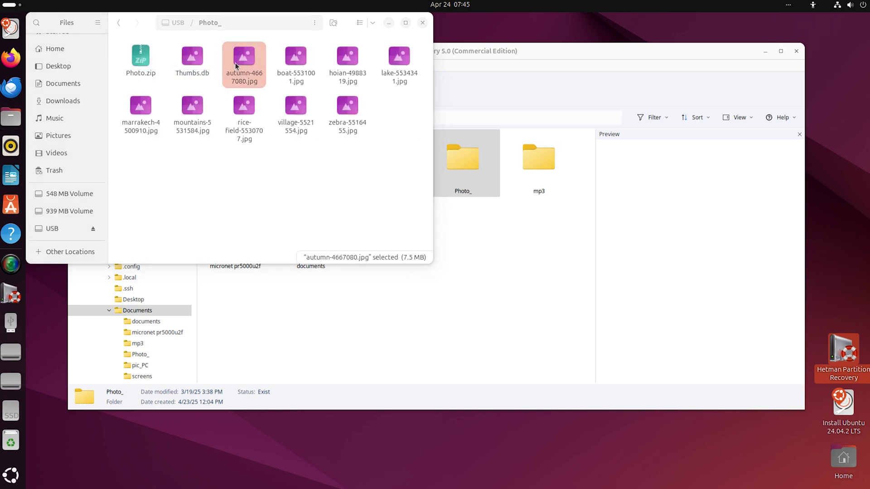
double_click(235, 63)
key(Right)
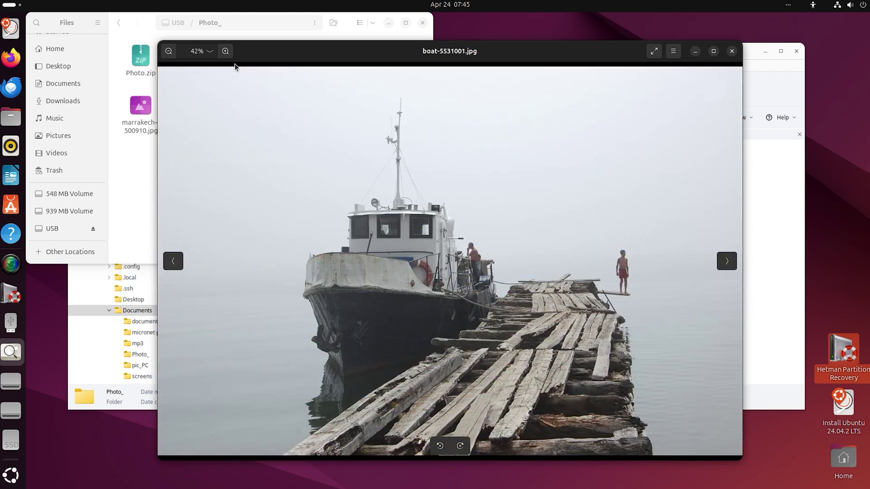
key(Right)
key(Right)
key(Right)
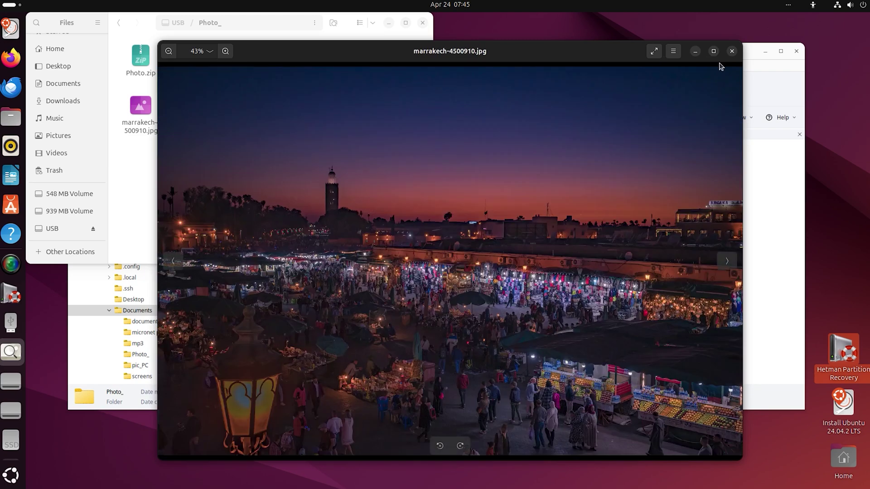
click(732, 51)
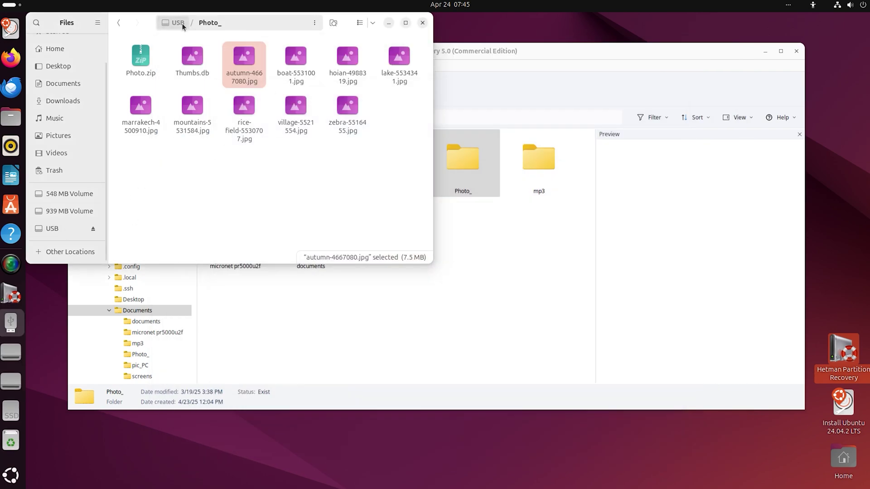